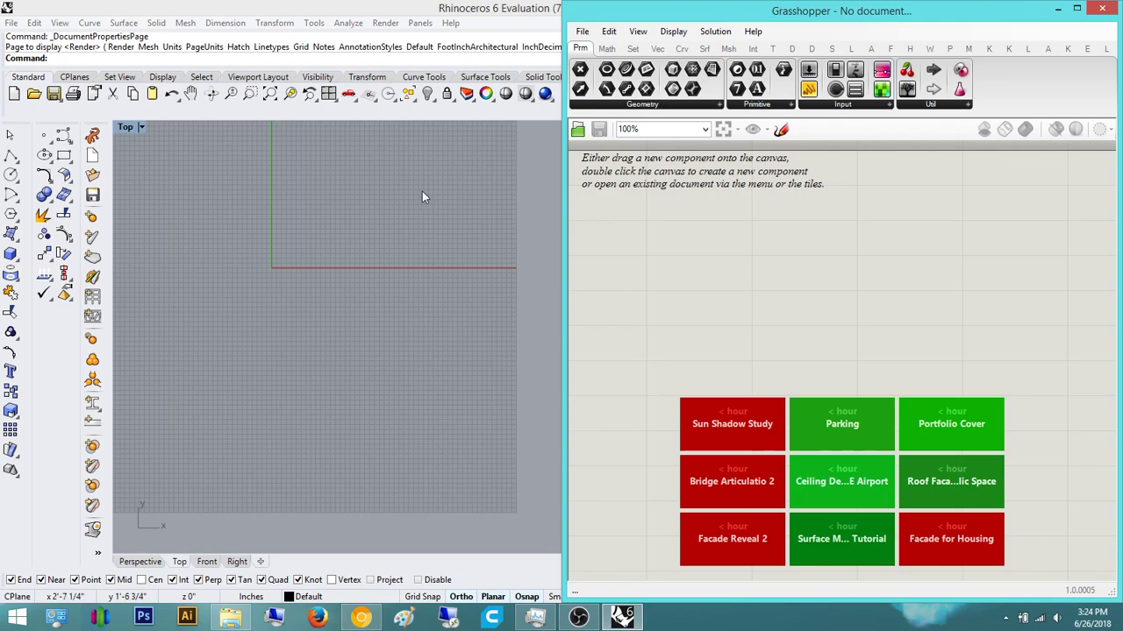
- Leave the Top view and maximize the Front viewport for drawing
right_drag(489, 320, 457, 336)
scroll(451, 340, down, 8)
right_drag(443, 356, 437, 381)
scroll(413, 328, up, 8)
double_click(132, 130)
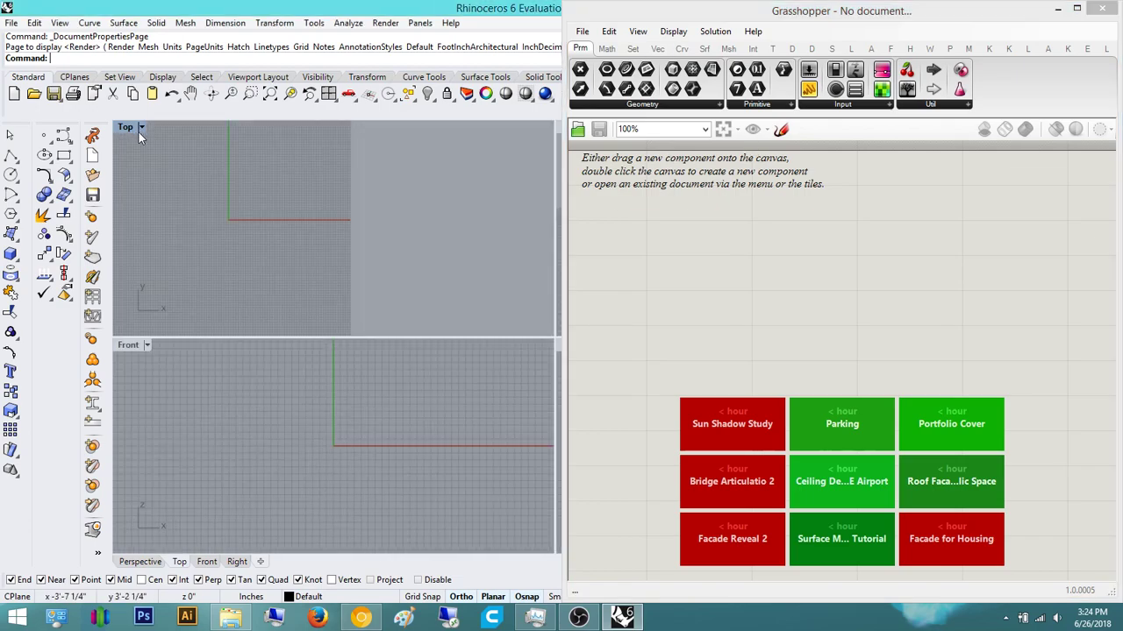
click(823, 299)
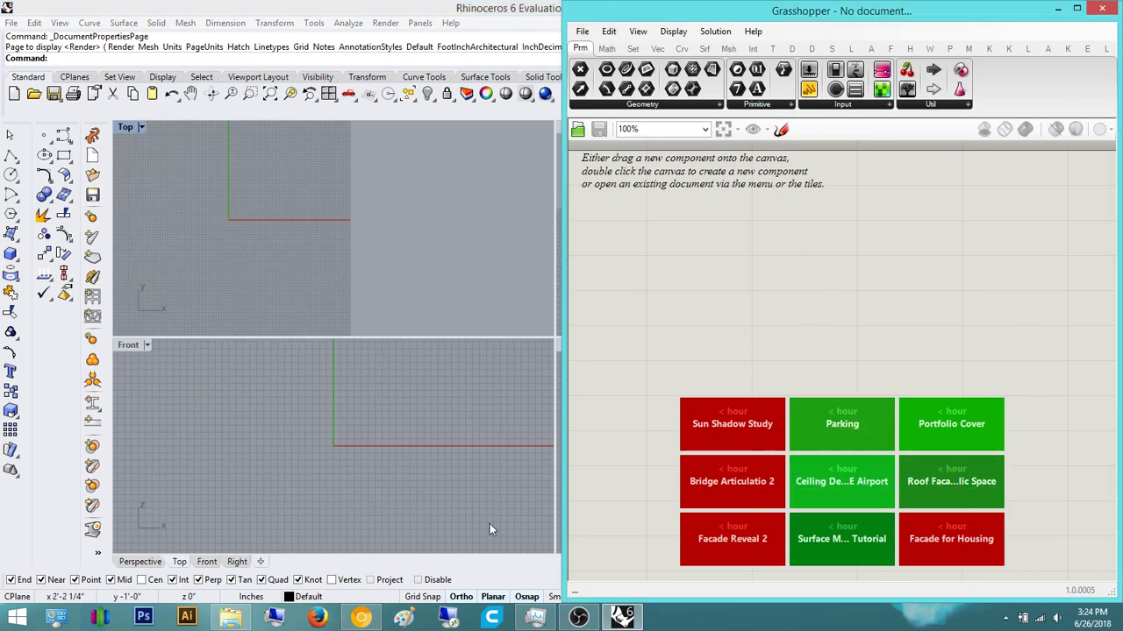
click(128, 348)
double_click(128, 346)
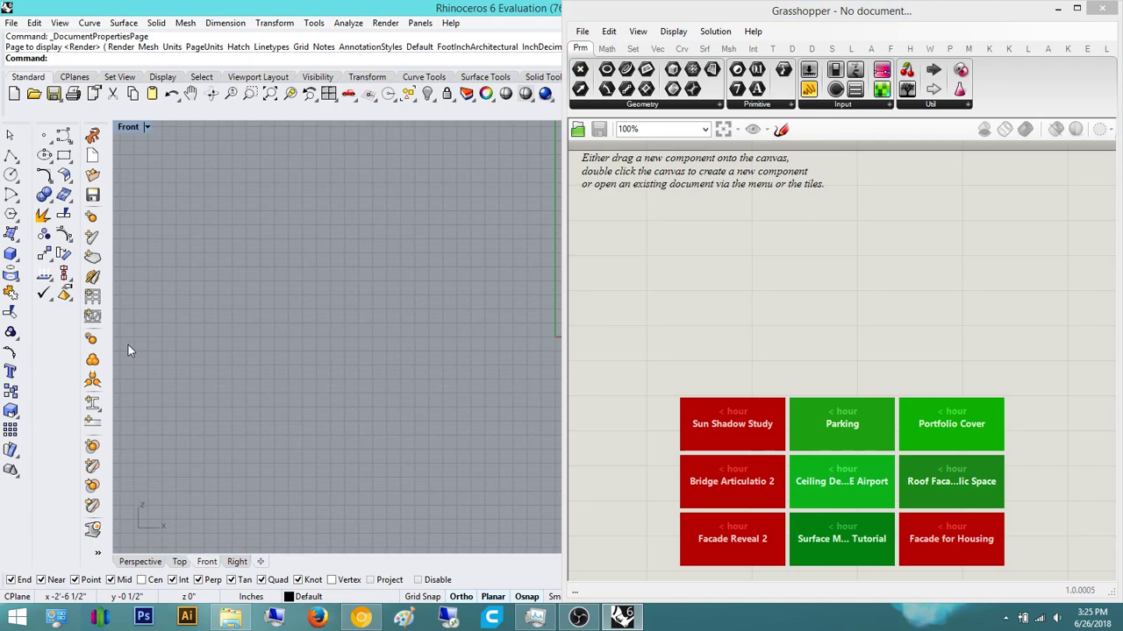
right_drag(443, 372, 339, 373)
right_drag(490, 355, 333, 358)
- Draw a wavy interpolated curve through four points along the X axis in the Front view, ending at about x 2'-10", y -7"
text(Ic)
key(Return)
key(super+Left)
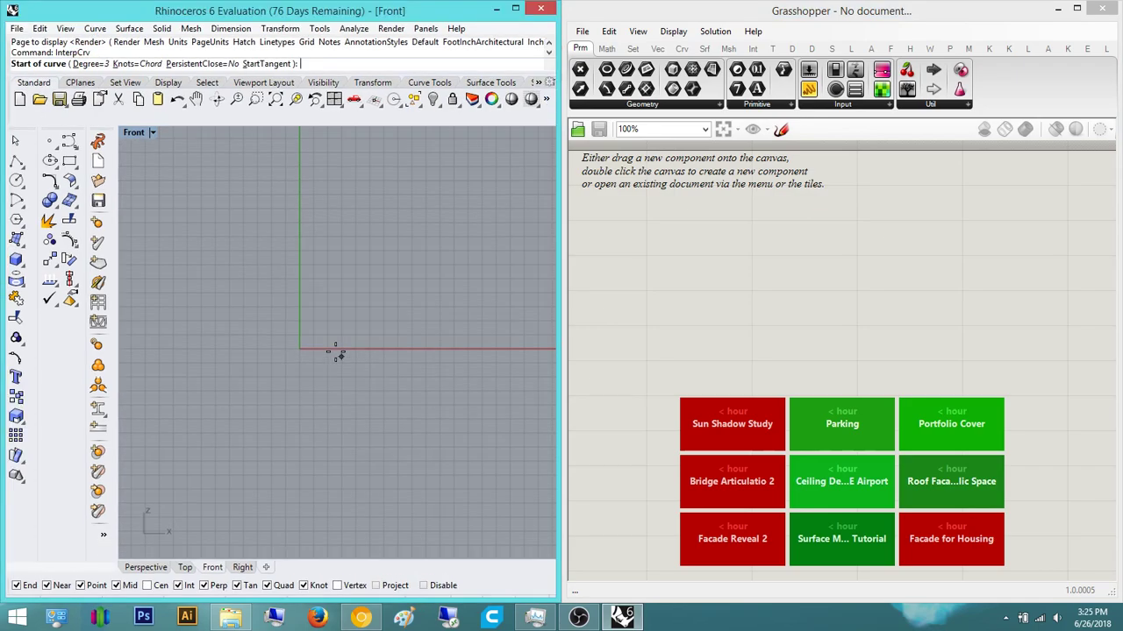
scroll(263, 299, down, 10)
scroll(289, 334, up, 8)
right_drag(280, 344, 245, 362)
click(212, 359)
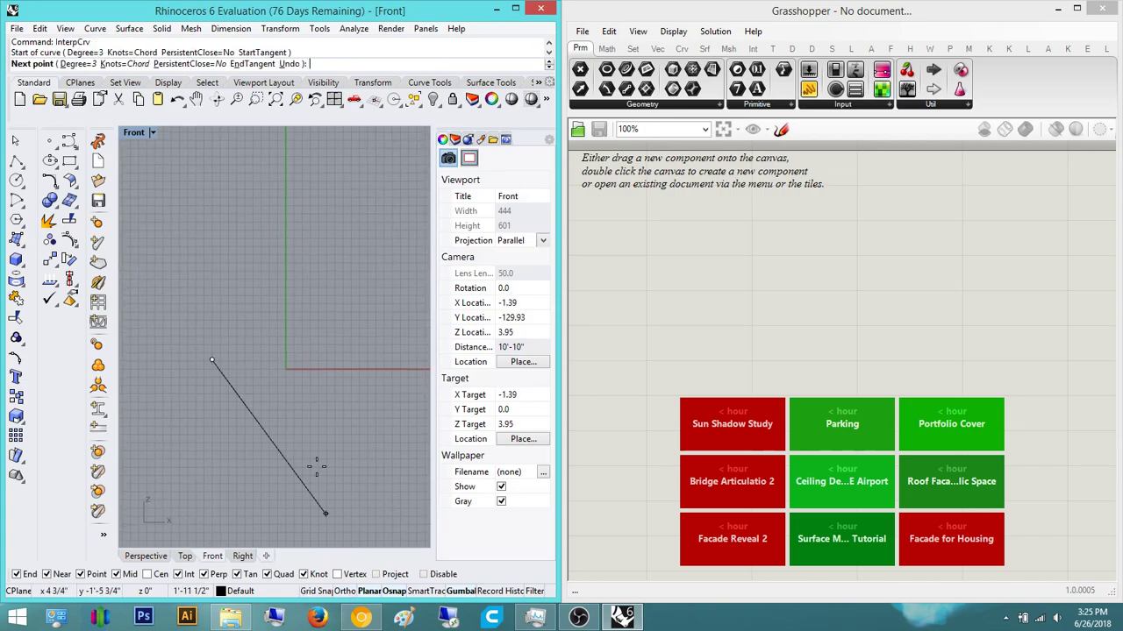
click(296, 402)
scroll(307, 395, down, 2)
click(335, 378)
click(380, 417)
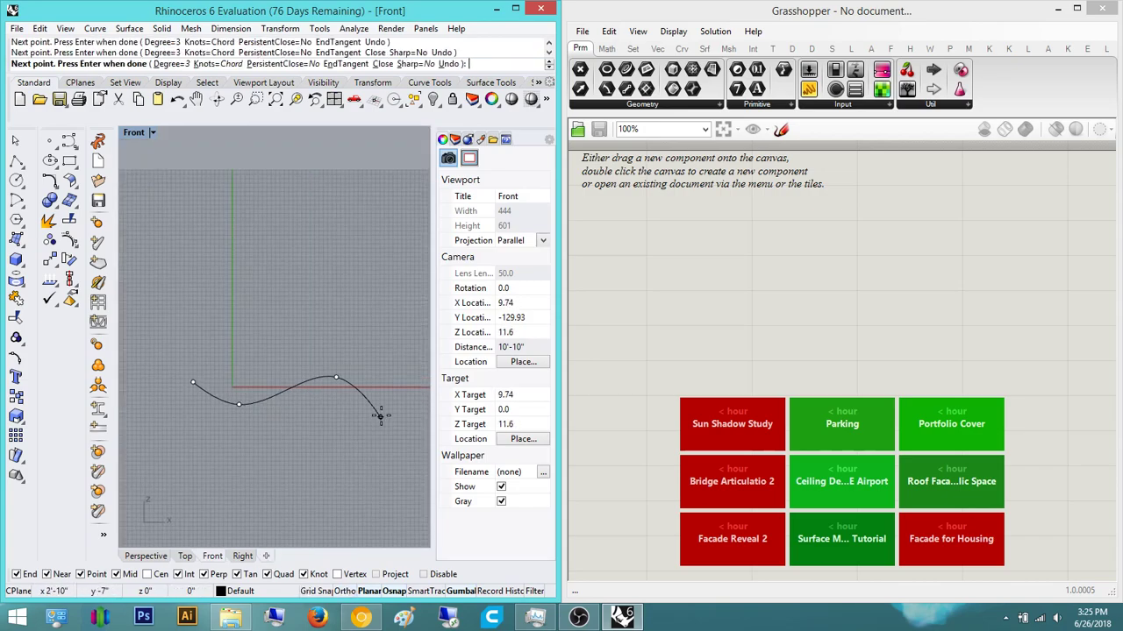
key(Return)
- Draw a second four-point interpolated curve above the first, with a low dip at its start and a tall peak near its end
scroll(372, 414, down, 6)
right_drag(287, 379, 226, 400)
scroll(225, 400, up, 6)
right_drag(292, 486, 283, 449)
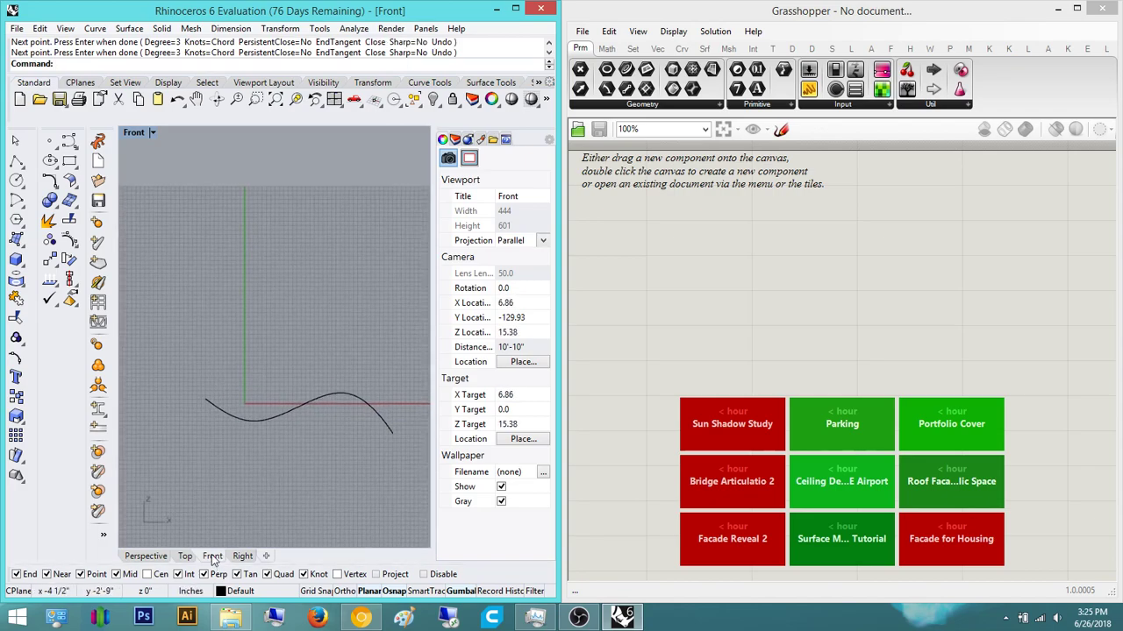
key(Return)
click(203, 340)
click(301, 339)
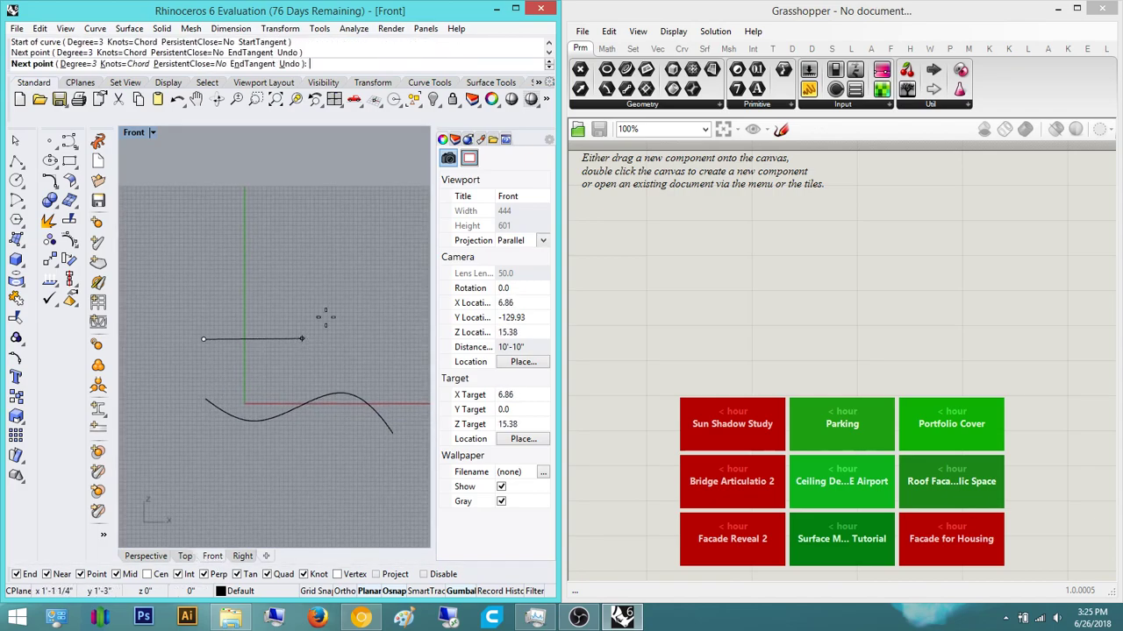
click(347, 271)
click(388, 322)
key(Return)
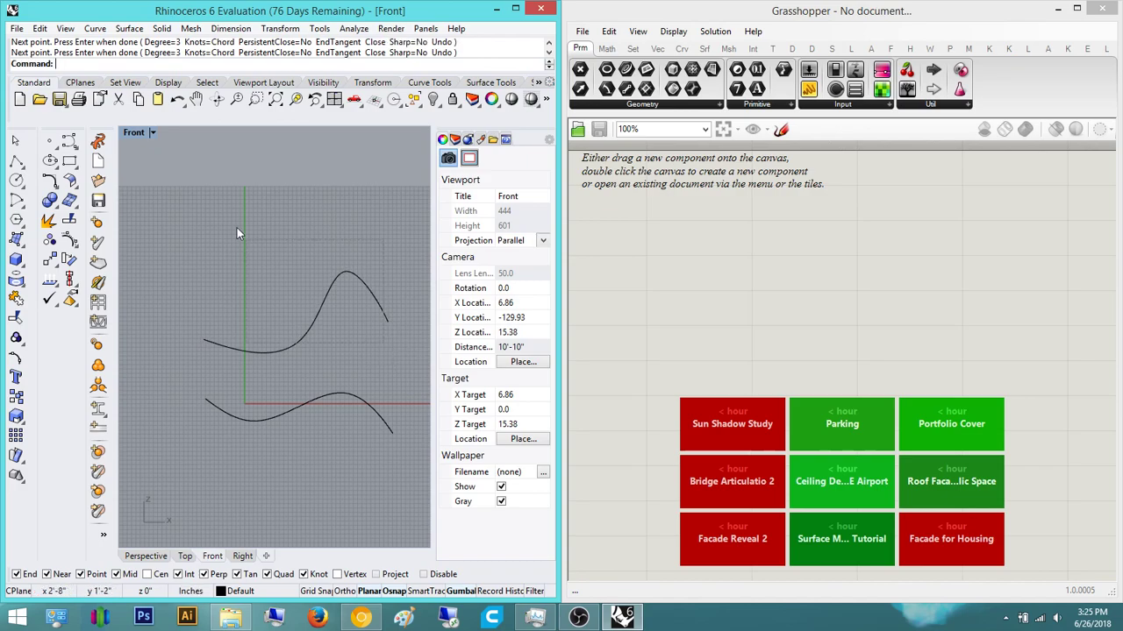
- Reshape the upper curve by moving its control points so its peak changes
click(274, 350)
click(313, 374)
drag(313, 374, 337, 352)
click(337, 234)
click(420, 234)
scroll(335, 341, down, 10)
right_drag(328, 342, 281, 332)
click(283, 313)
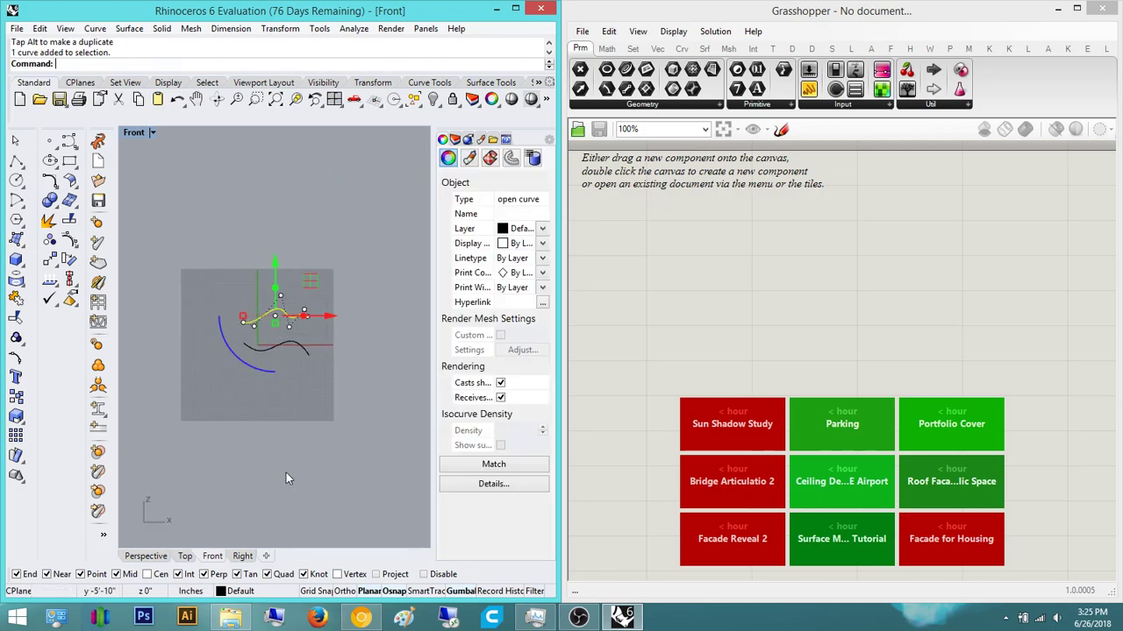
- In the Perspective view, move the upper curve away from the first one along Y and lower it
click(154, 559)
right_drag(271, 409, 219, 348)
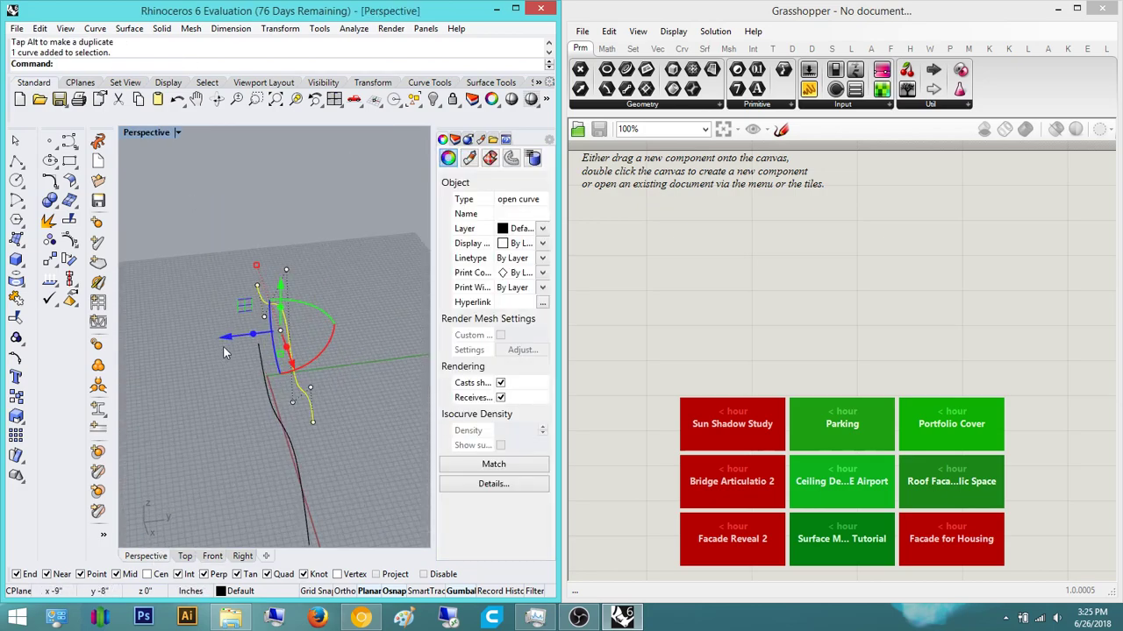
drag(325, 346, 374, 338)
drag(377, 276, 377, 396)
click(358, 354)
right_drag(356, 353, 303, 320)
click(343, 431)
click(377, 272)
right_drag(377, 272, 337, 279)
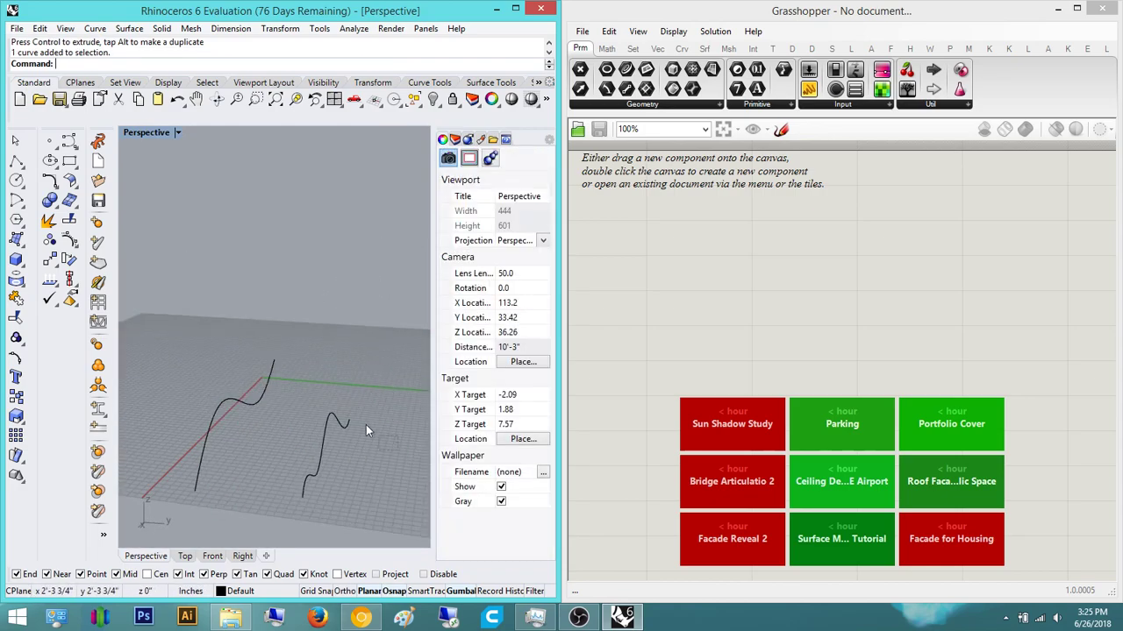
- Select both curves and loft them into a surface
drag(379, 436, 193, 260)
text(loft)
key(Return)
key(Return)
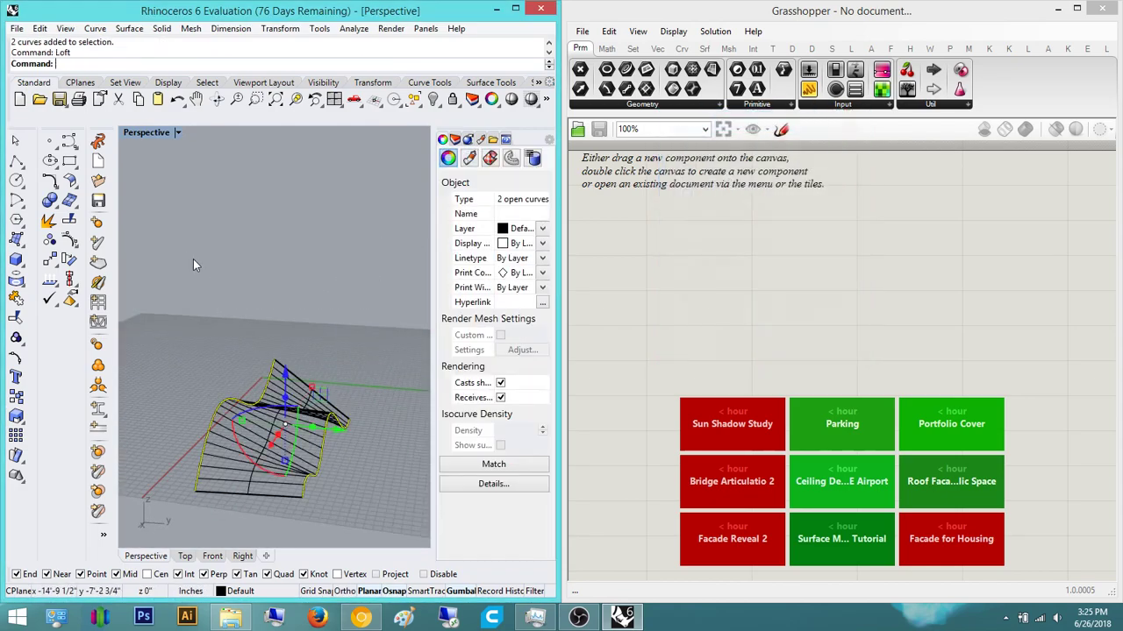
- Set the Perspective view's display mode to Shaded
click(177, 132)
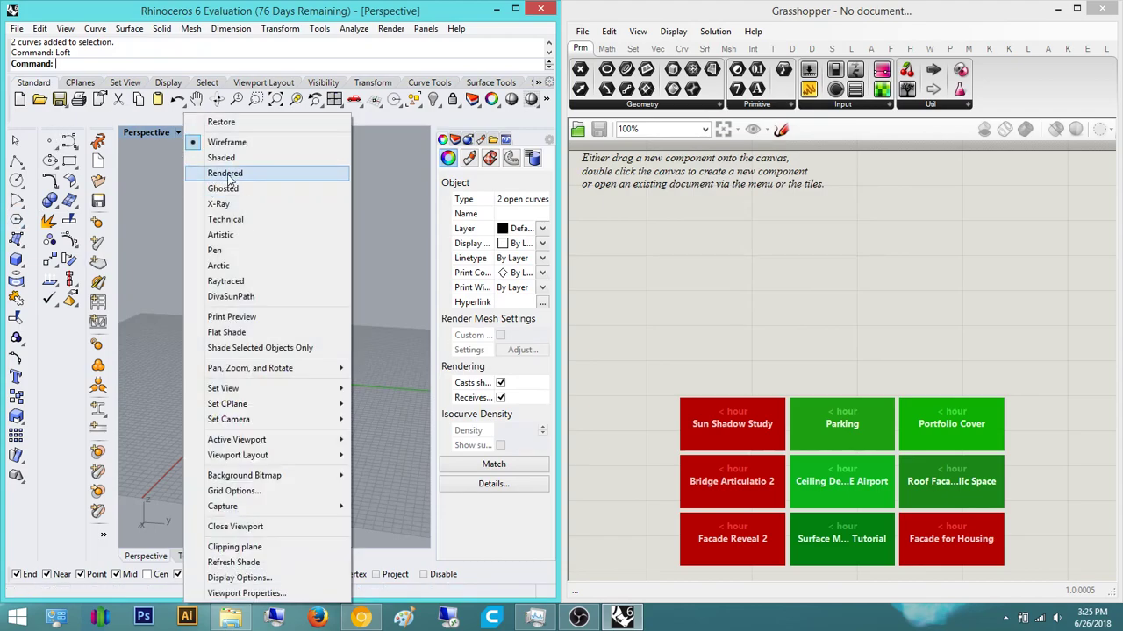
click(198, 174)
click(178, 132)
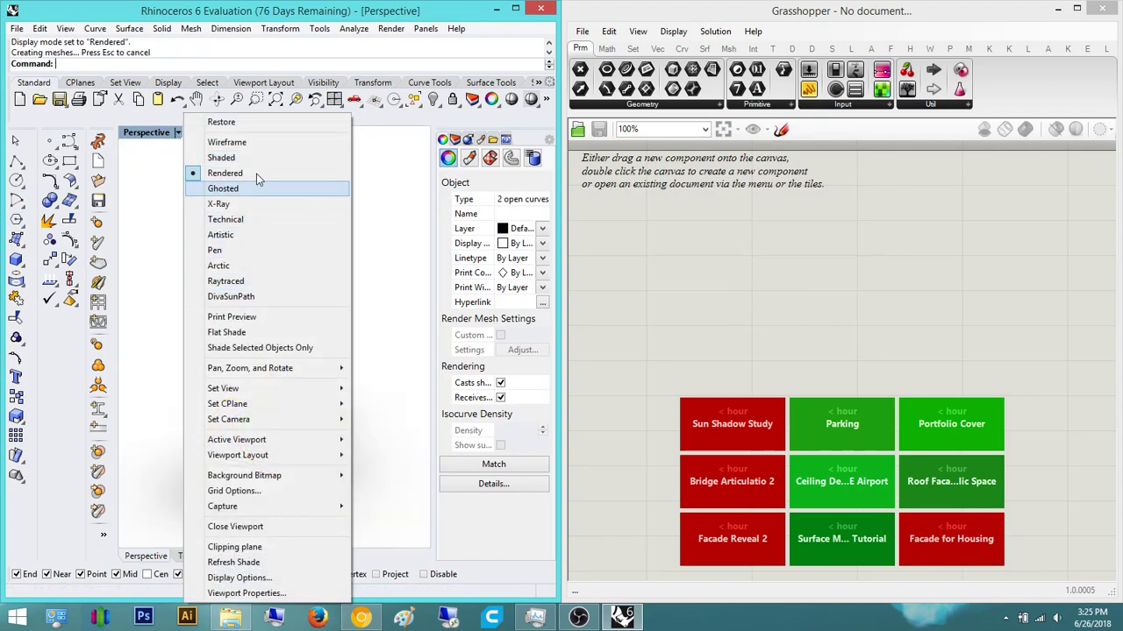
click(260, 173)
- Select the lofted surface, zoom to the selection and examine its shape
click(307, 390)
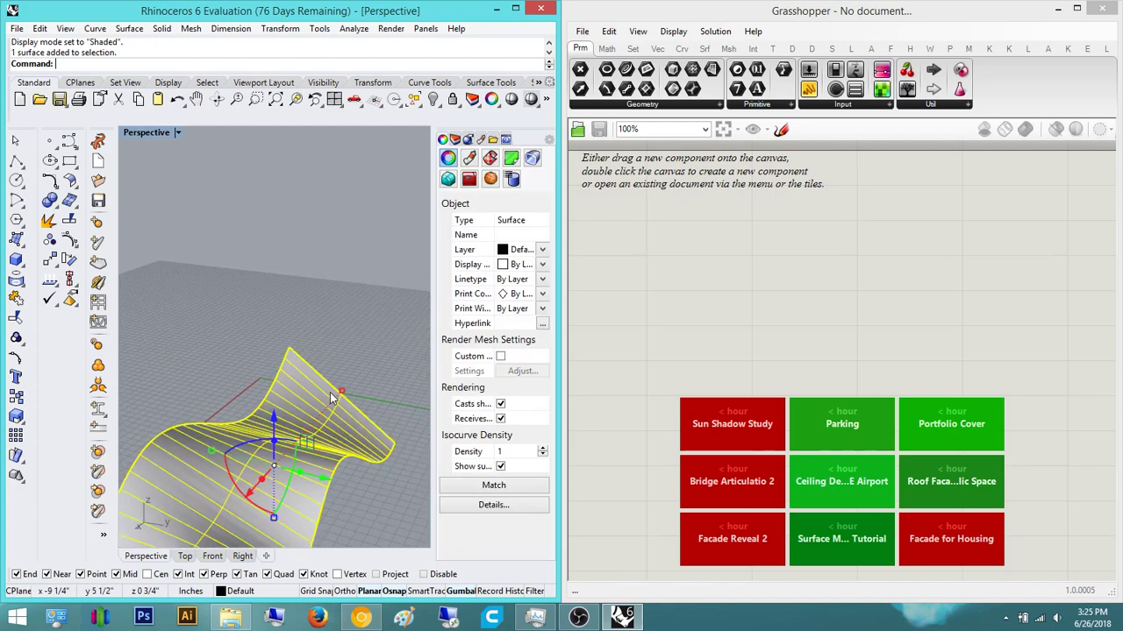
scroll(746, 251, down, 2)
scroll(210, 348, down, 4)
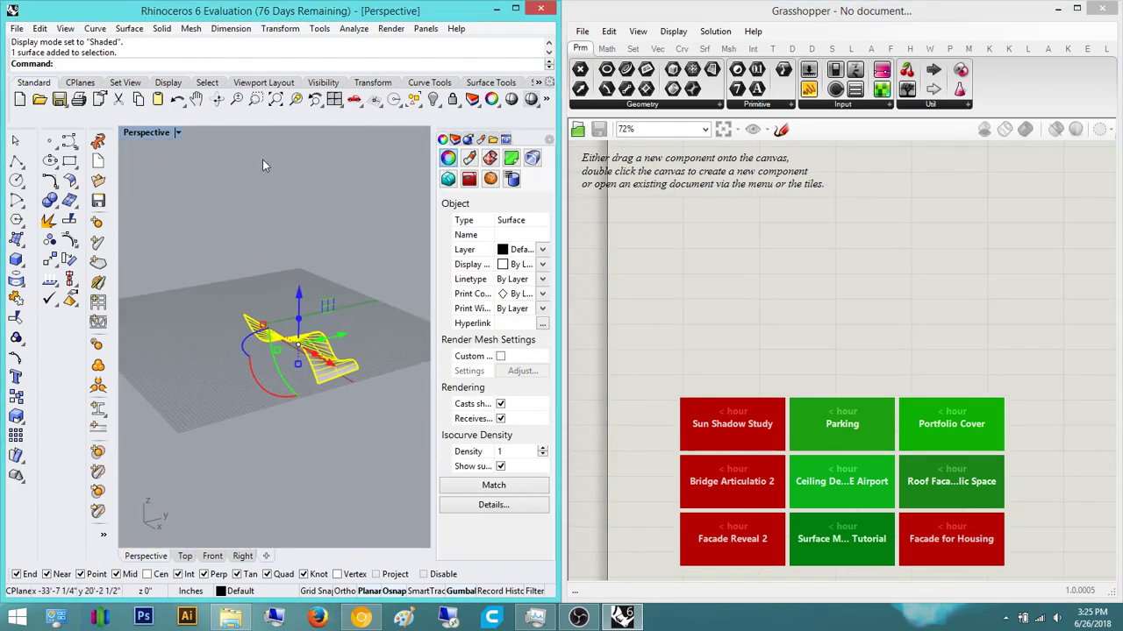
click(297, 100)
right_drag(283, 290, 329, 338)
click(350, 242)
right_drag(326, 291, 272, 283)
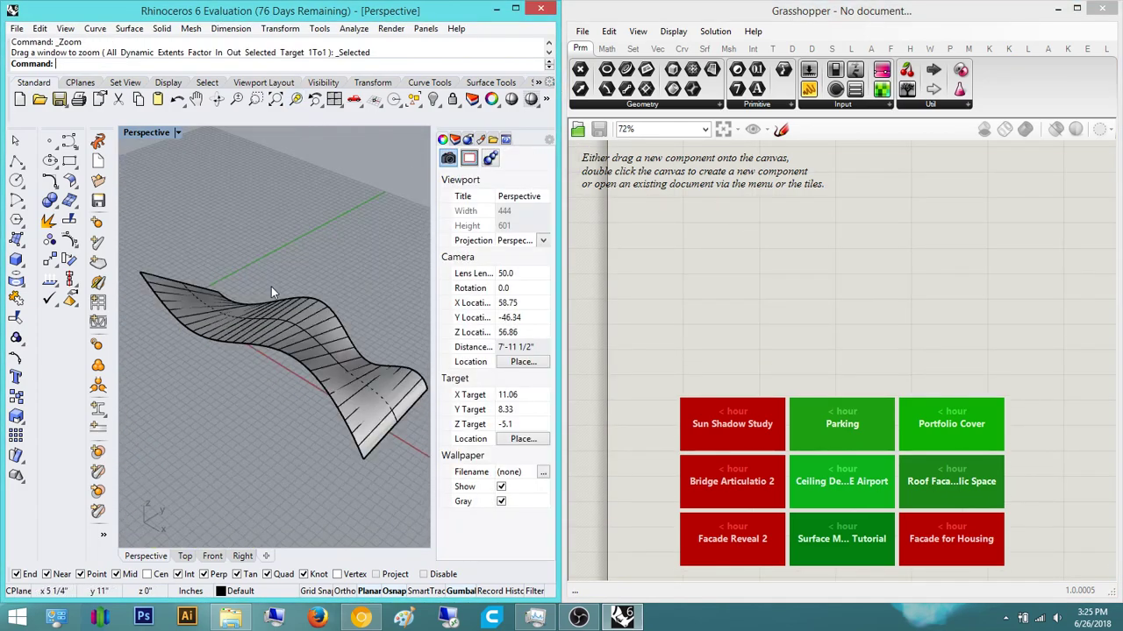
click(320, 326)
key(Escape)
double_click(742, 297)
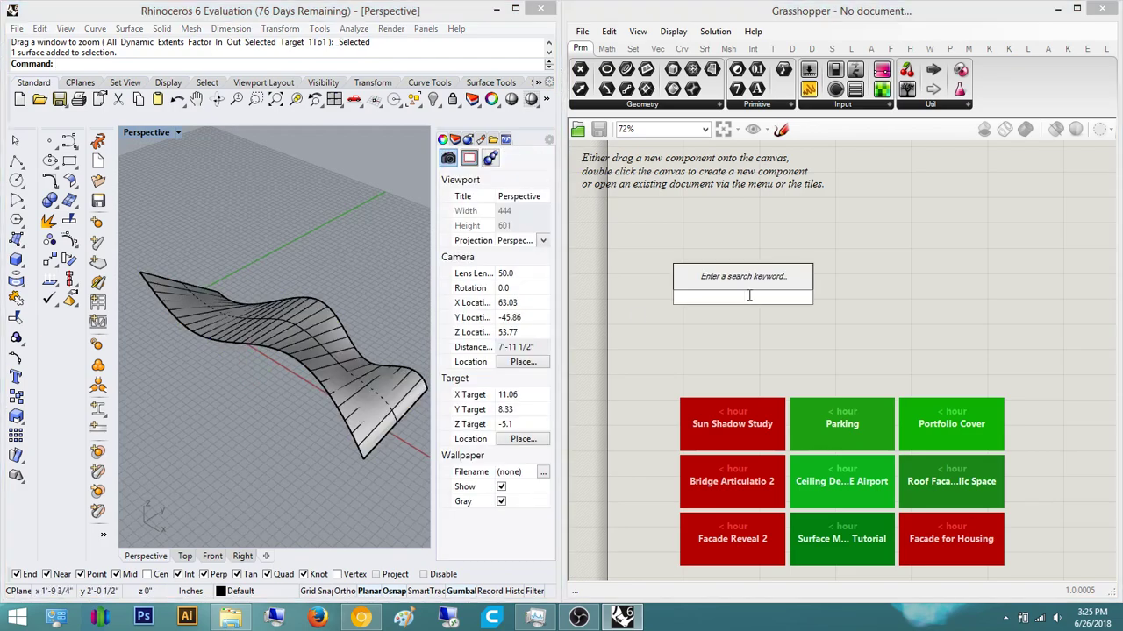
text(srf)
key(Return)
click(748, 287)
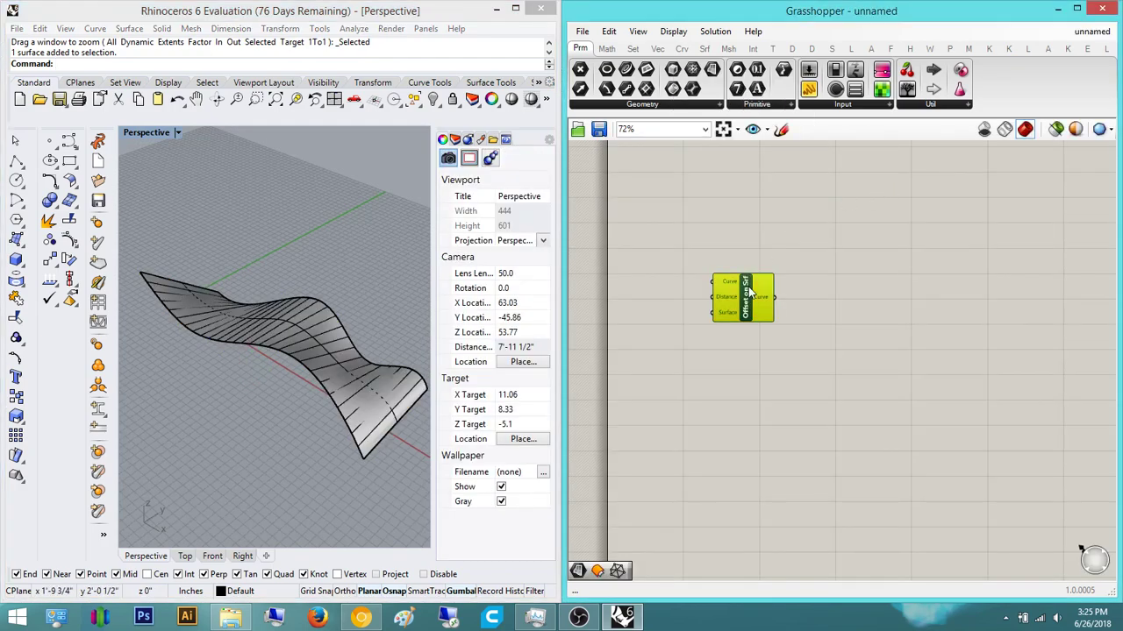
key(Delete)
- Add a Surface parameter to the Grasshopper canvas
double_click(746, 306)
text(r)
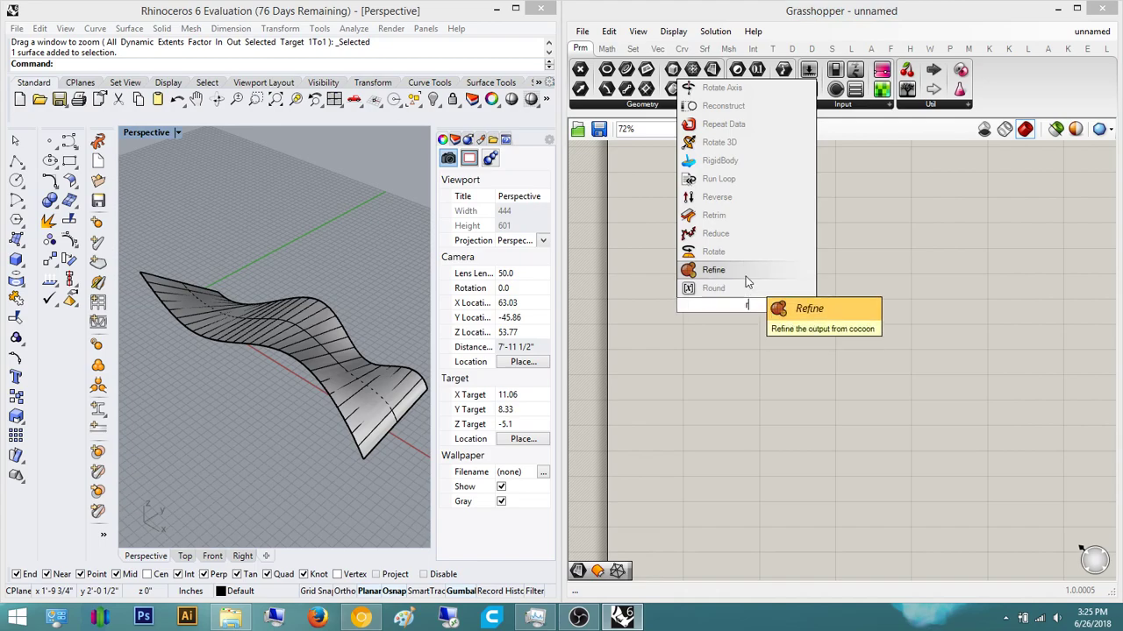
key(BackSpace)
text(sur)
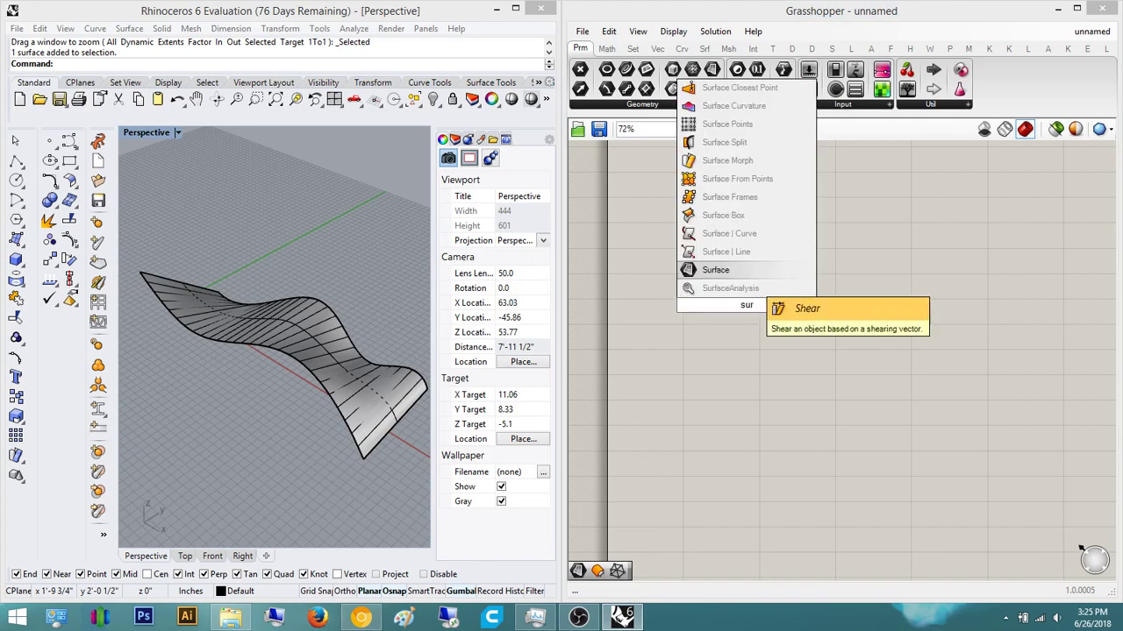
key(Return)
scroll(789, 335, up, 3)
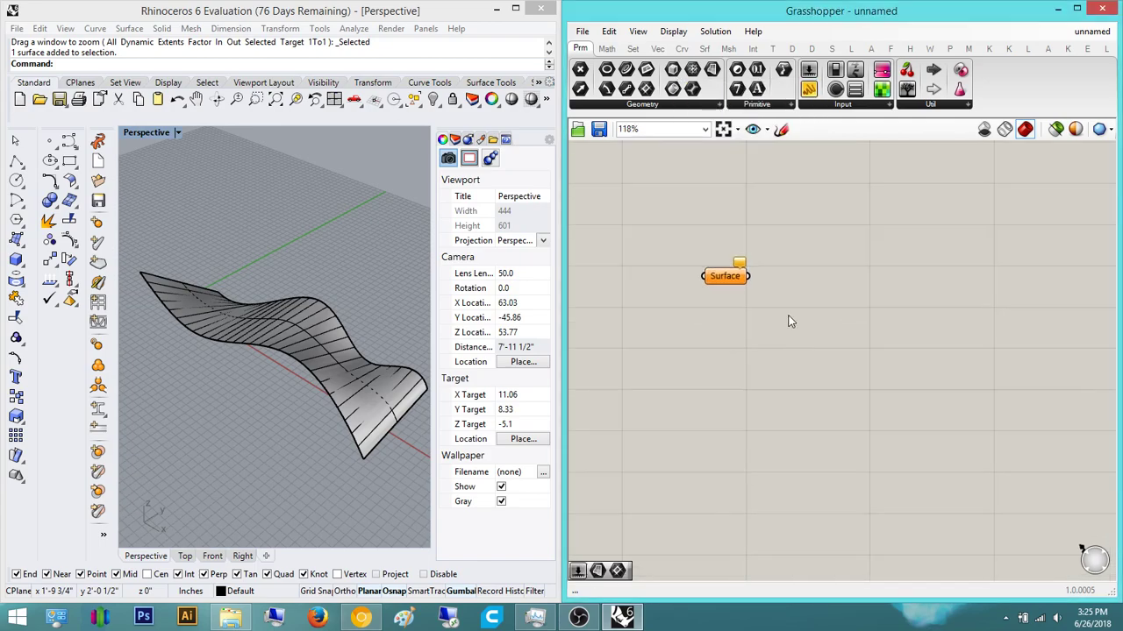
- Reference the lofted Rhino surface in the Surface parameter with Set one Surface
right_click(725, 279)
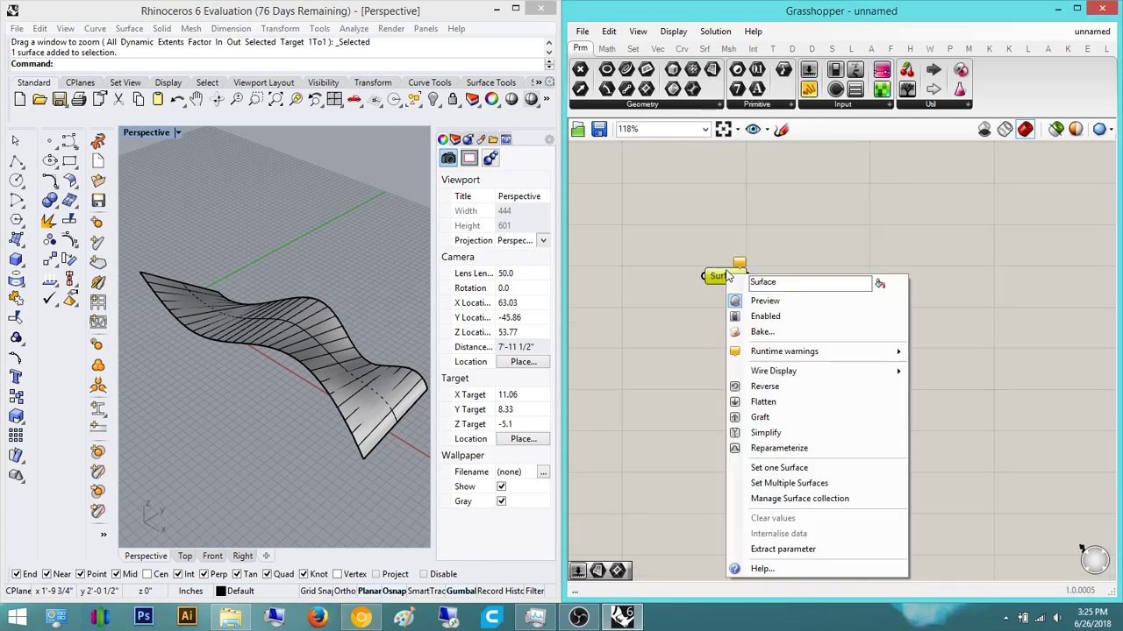
click(789, 468)
click(378, 372)
right_drag(681, 248, 727, 260)
right_drag(261, 347, 383, 402)
- Hide the original Rhino curves and lofted surface, leaving only the Grasshopper preview
drag(349, 429, 240, 241)
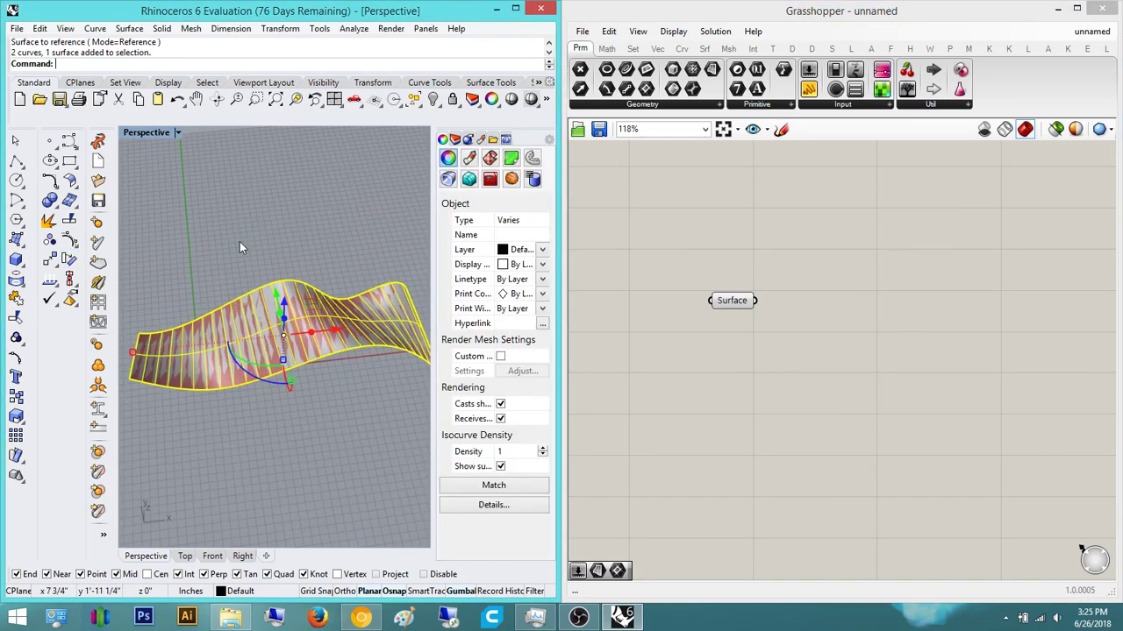
key(ctrl+h)
right_drag(407, 318, 195, 305)
right_drag(737, 344, 701, 339)
drag(705, 300, 691, 231)
click(700, 369)
mouse_move(700, 376)
right_down()
mouse_move(659, 380)
mouse_move(693, 384)
right_up()
double_click(768, 266)
click(701, 401)
right_drag(696, 303, 726, 340)
double_click(804, 307)
click(741, 373)
right_drag(256, 287, 246, 326)
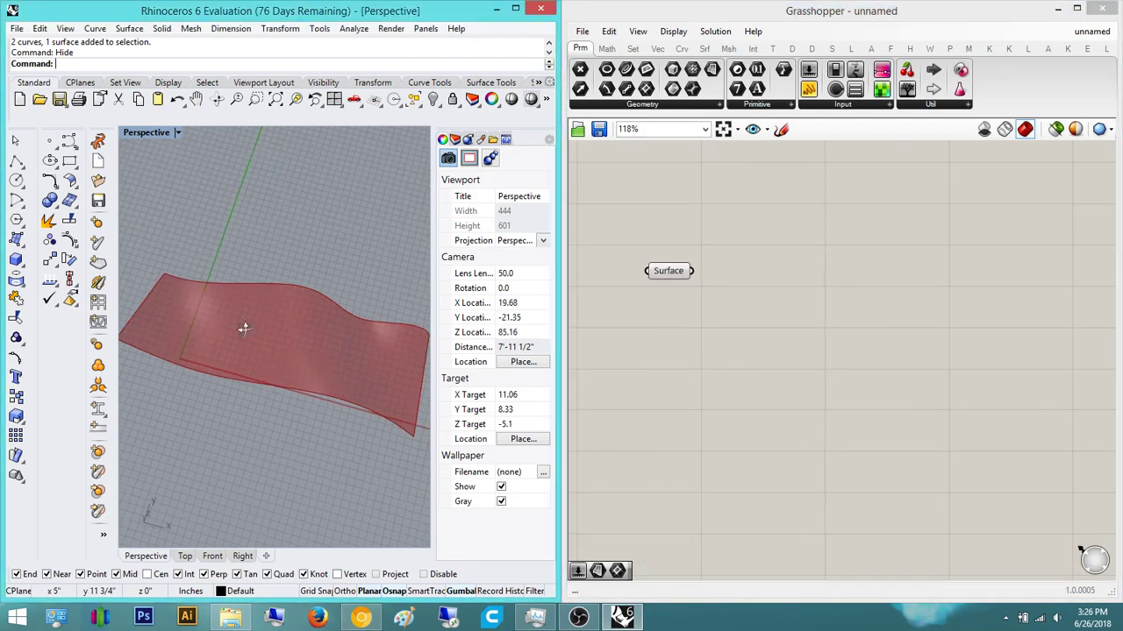
right_drag(777, 313, 735, 332)
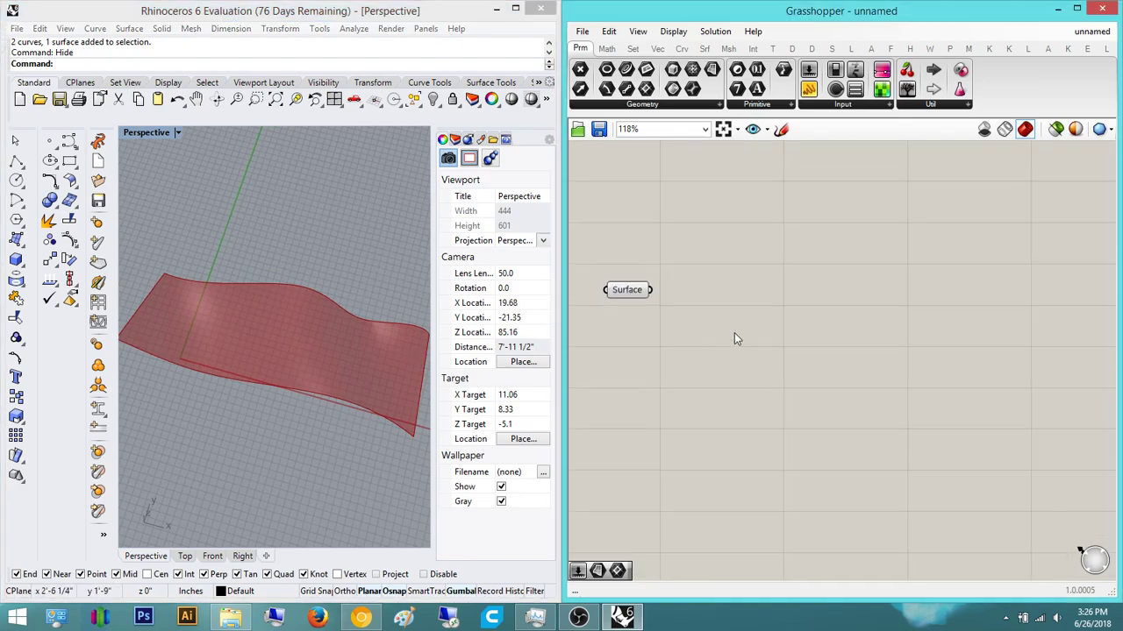
- Add a surface Dimensions component to the canvas and feed it from the Surface parameter
double_click(734, 332)
text(dim)
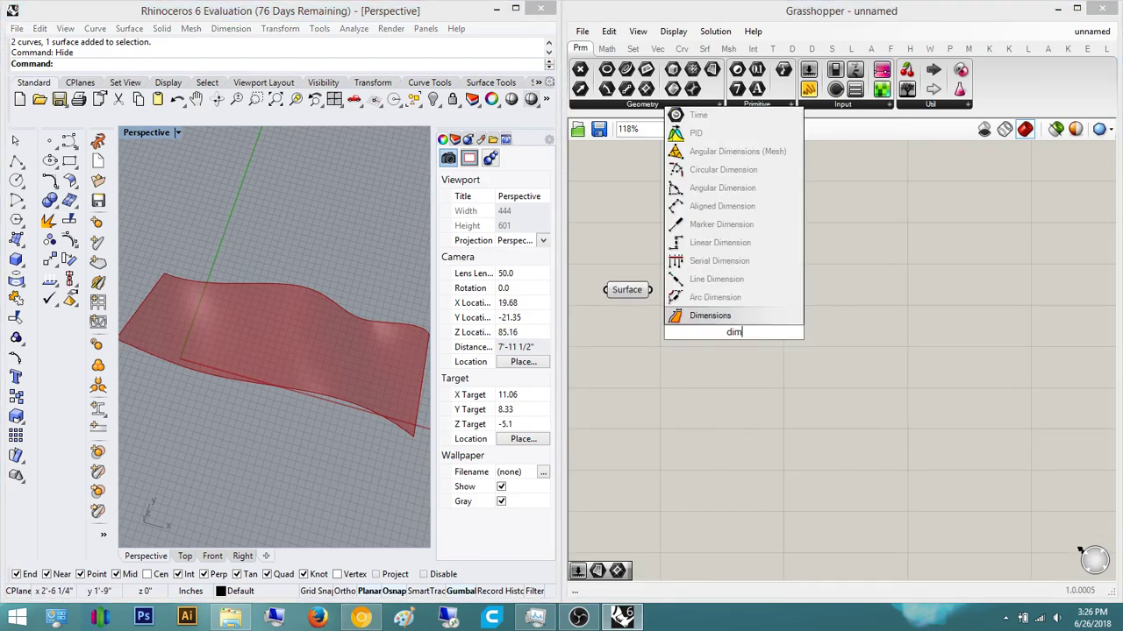
key(Return)
scroll(656, 336, up, 2)
drag(664, 342, 635, 284)
scroll(907, 282, up, 4)
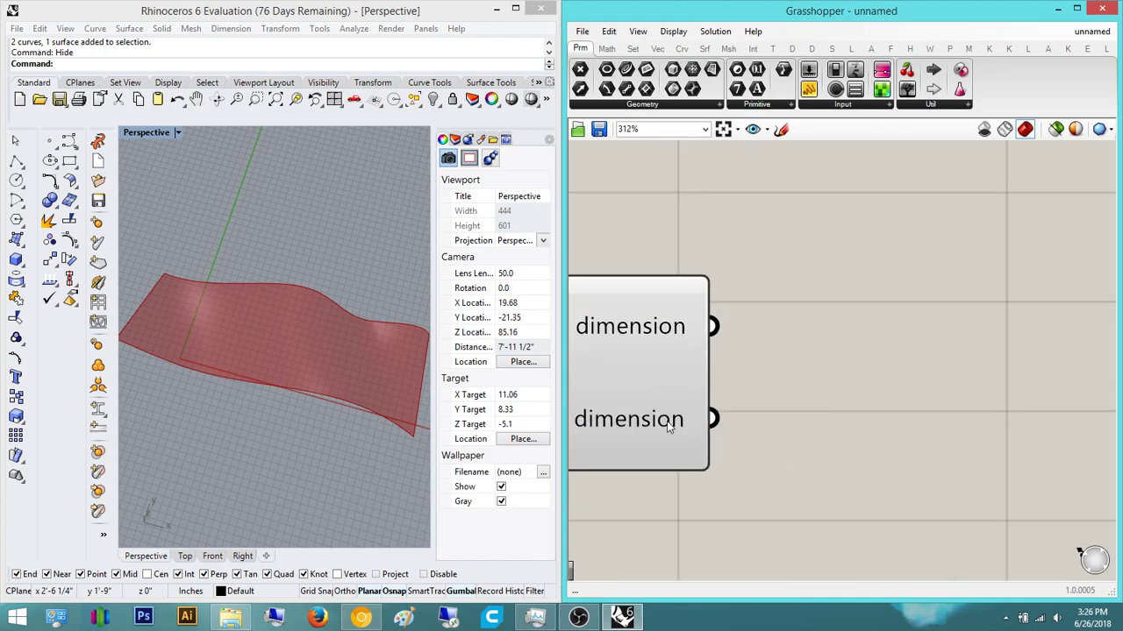
right_drag(651, 424, 784, 399)
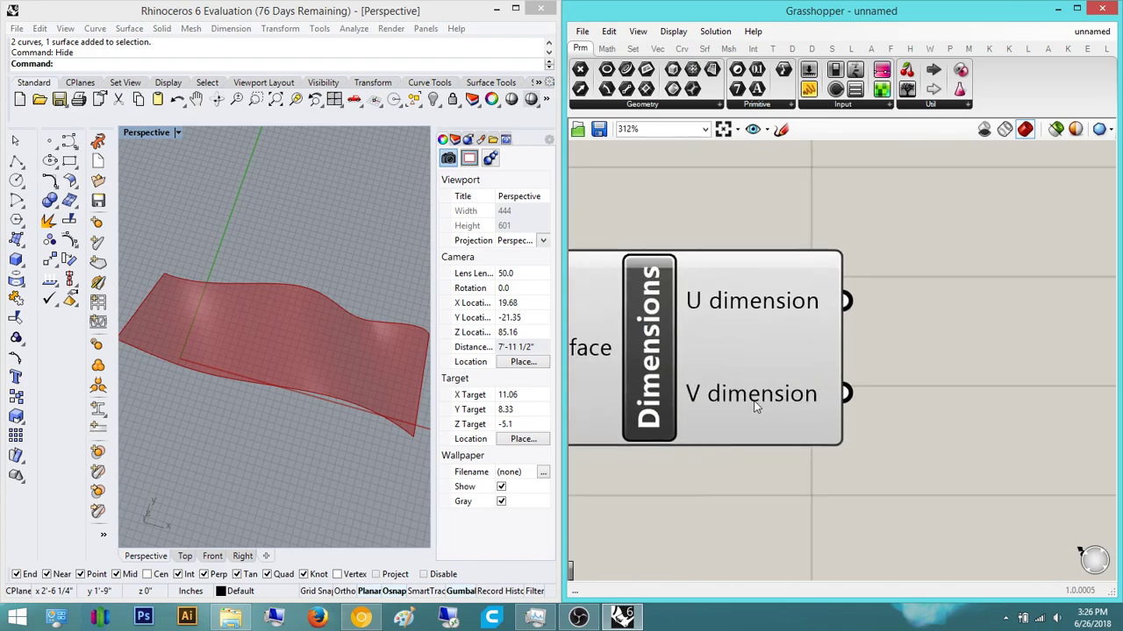
scroll(776, 373, down, 2)
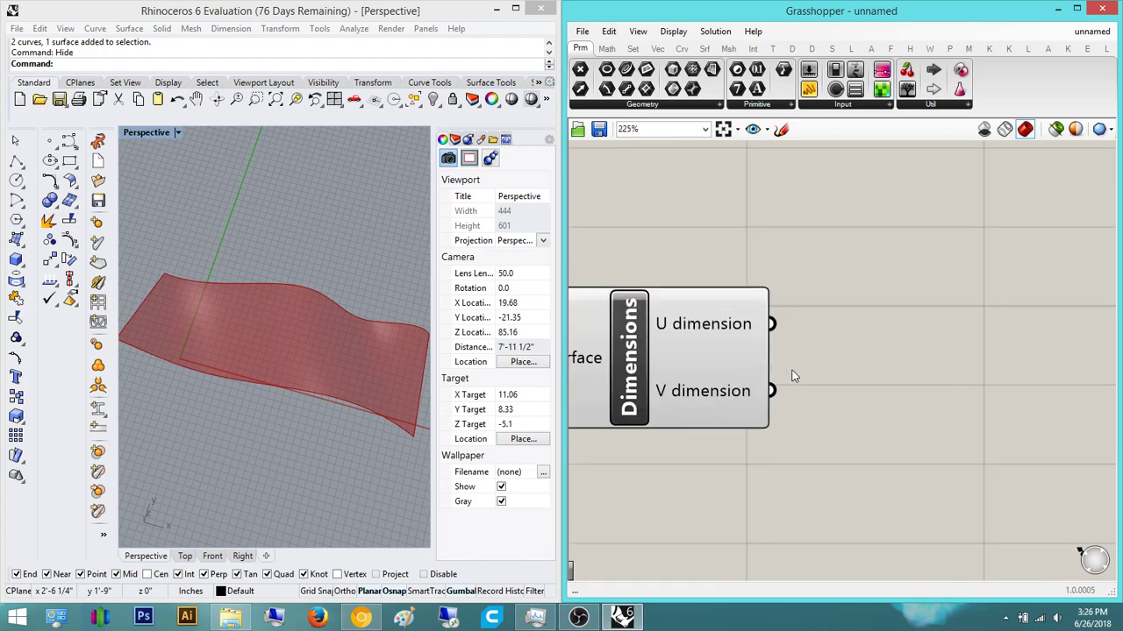
scroll(780, 368, down, 4)
- Add a Plane Surface component beside the Dimensions component's outputs
right_drag(845, 264, 793, 288)
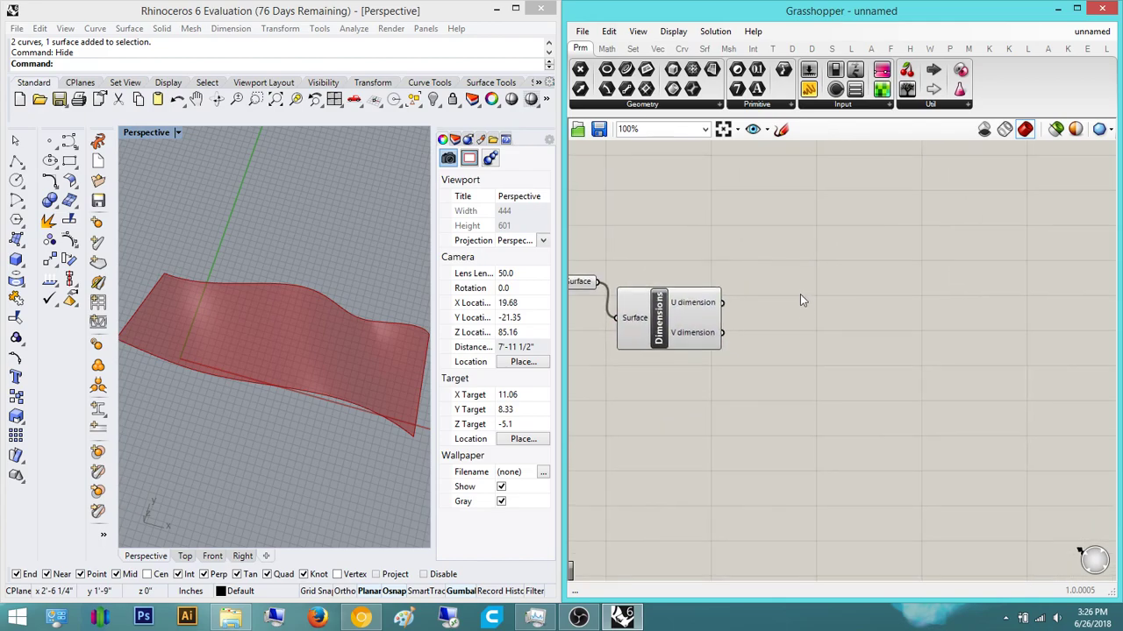
double_click(833, 290)
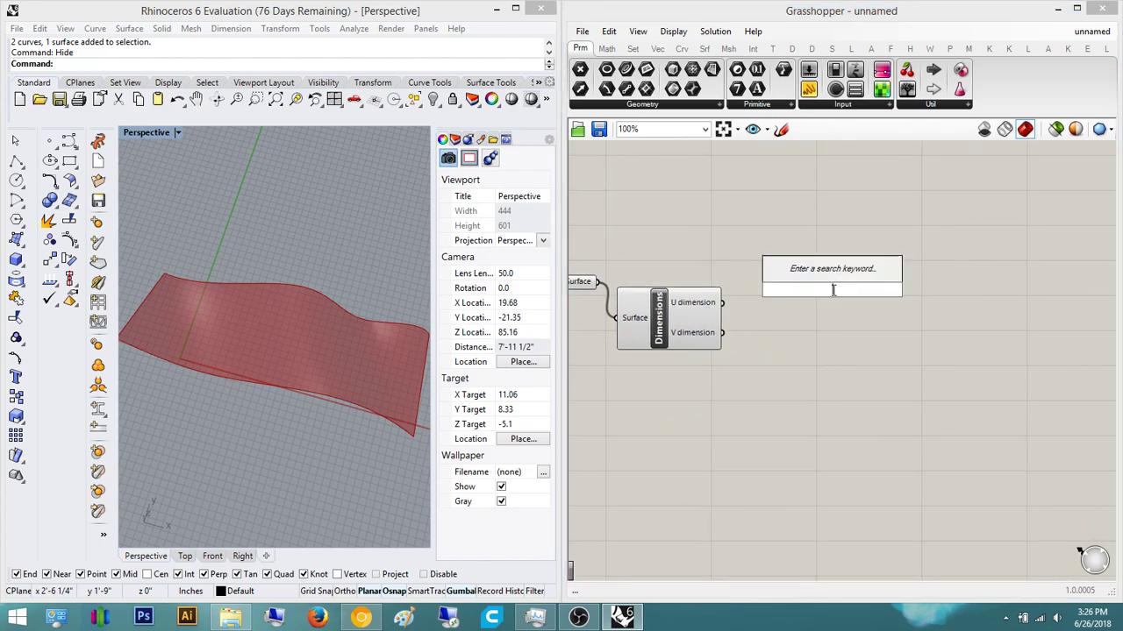
text(plane)
key(Down)
key(Up)
key(Up)
key(Up)
key(Return)
scroll(825, 227, up, 3)
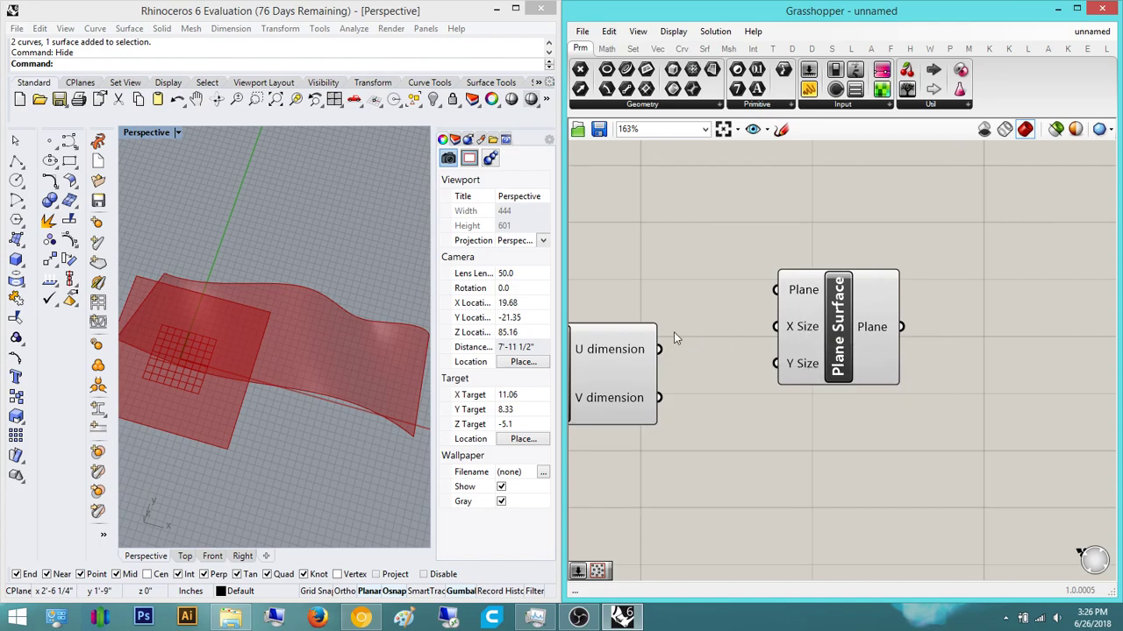
right_drag(690, 335, 773, 306)
right_drag(818, 361, 804, 378)
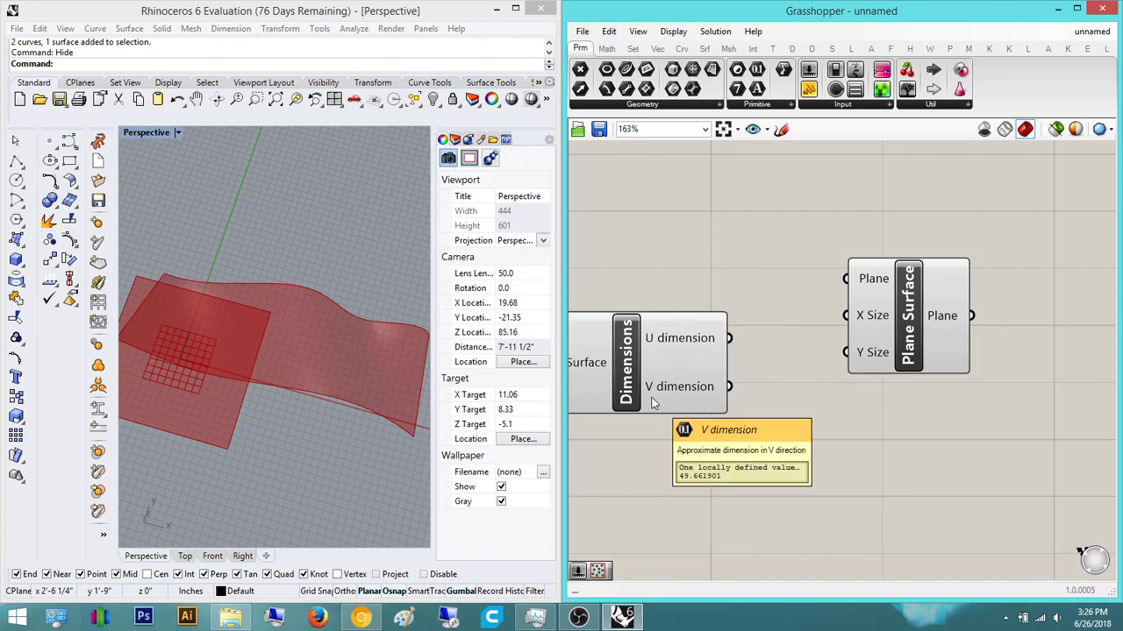
- Connect the U dimension output to Plane Surface's X Size input and the V dimension output to its Y Size input
right_drag(724, 345, 699, 303)
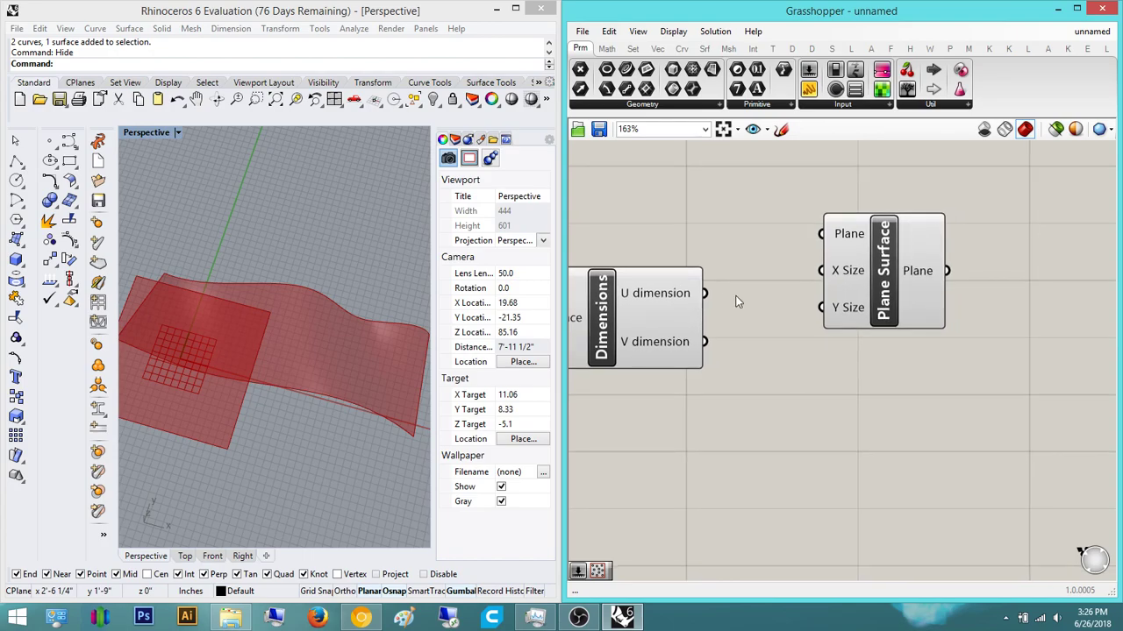
drag(706, 293, 821, 271)
drag(830, 309, 700, 343)
right_drag(671, 378, 599, 393)
right_drag(209, 296, 238, 257)
scroll(164, 261, down, 10)
scroll(177, 312, up, 7)
mouse_move(178, 312)
right_down()
mouse_move(209, 313)
mouse_move(164, 316)
right_up()
scroll(177, 312, down, 1)
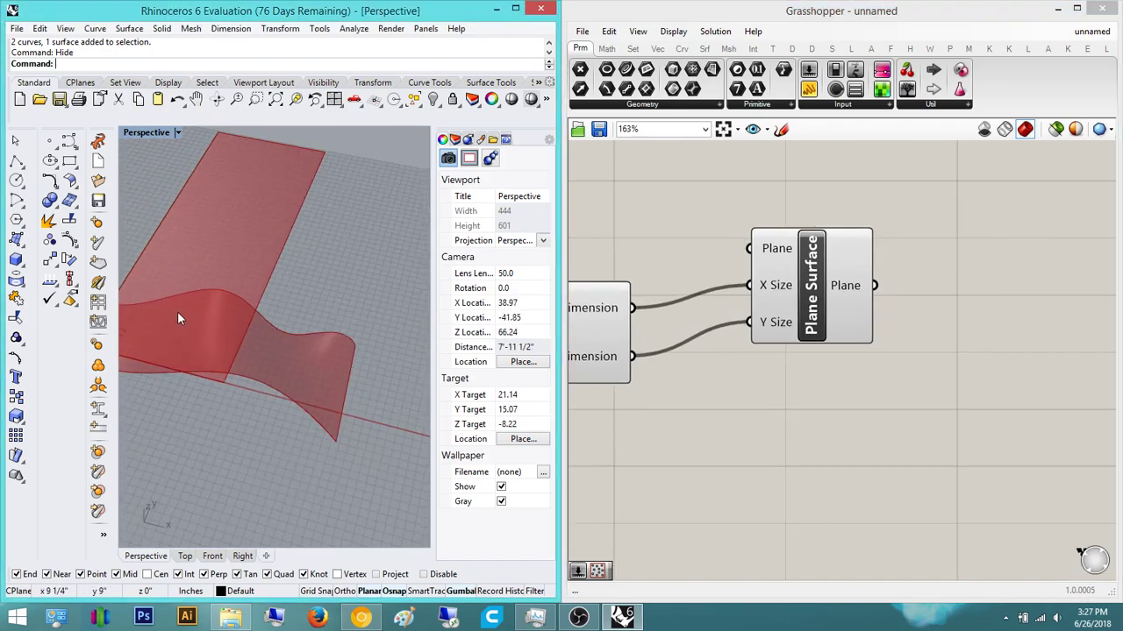
scroll(177, 311, down, 4)
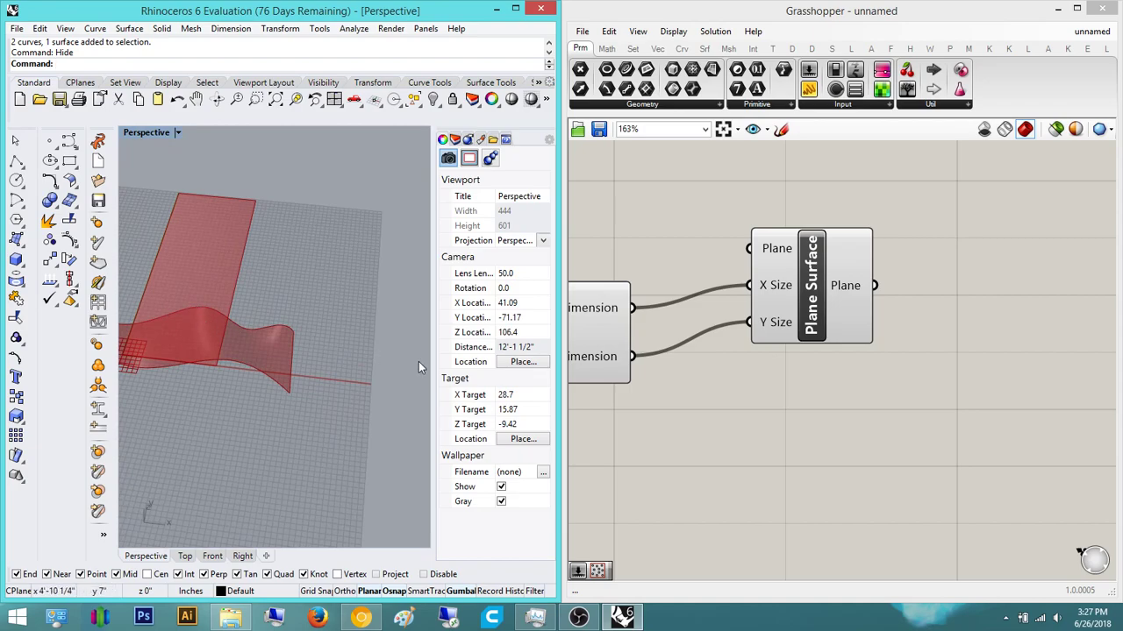
right_drag(824, 282, 793, 286)
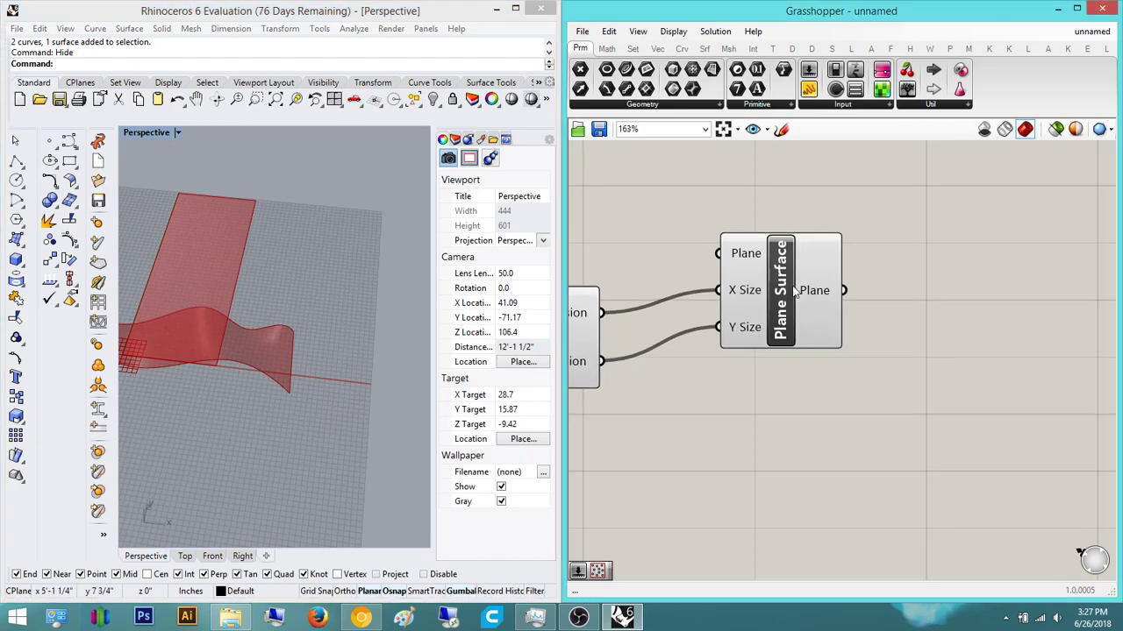
scroll(950, 346, down, 3)
double_click(977, 333)
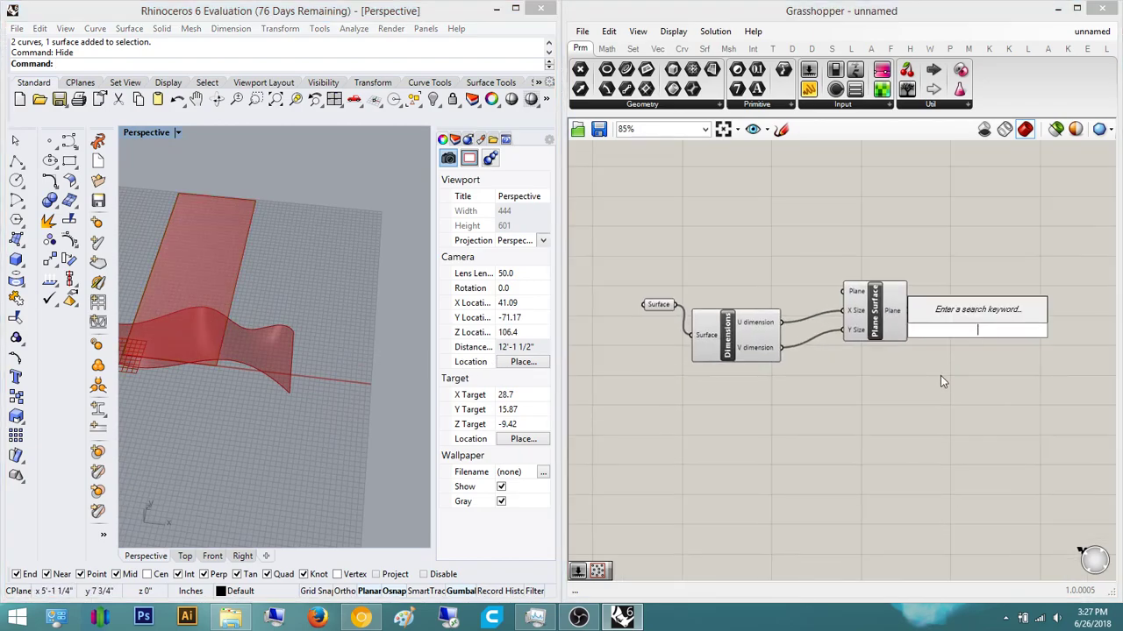
right_drag(937, 378, 844, 390)
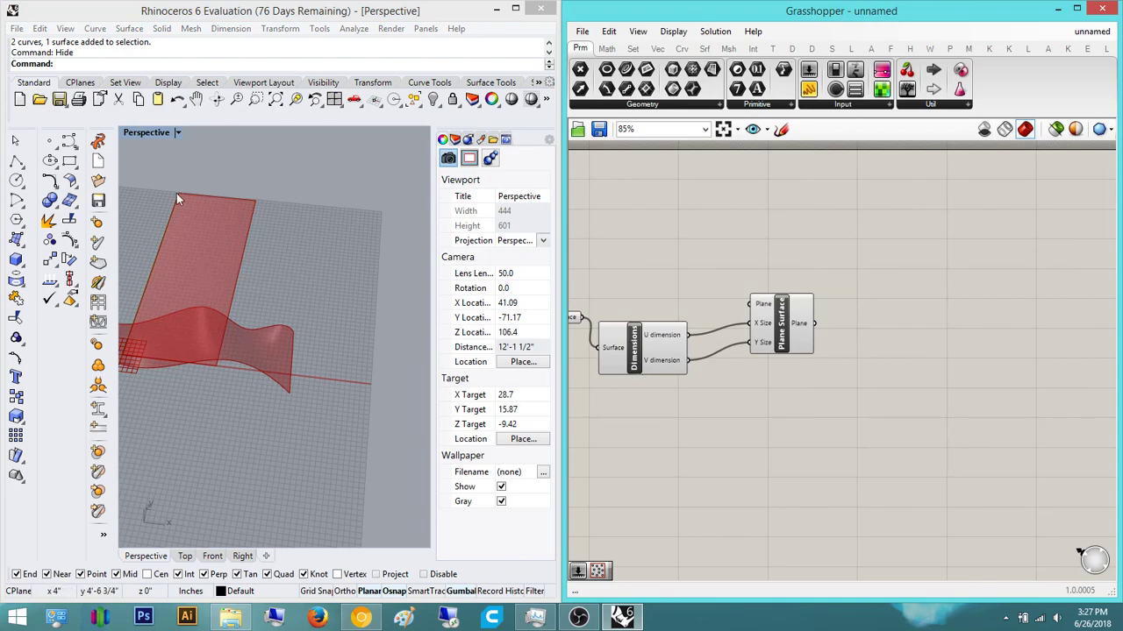
right_drag(945, 307, 876, 307)
double_click(876, 308)
right_drag(795, 373, 742, 375)
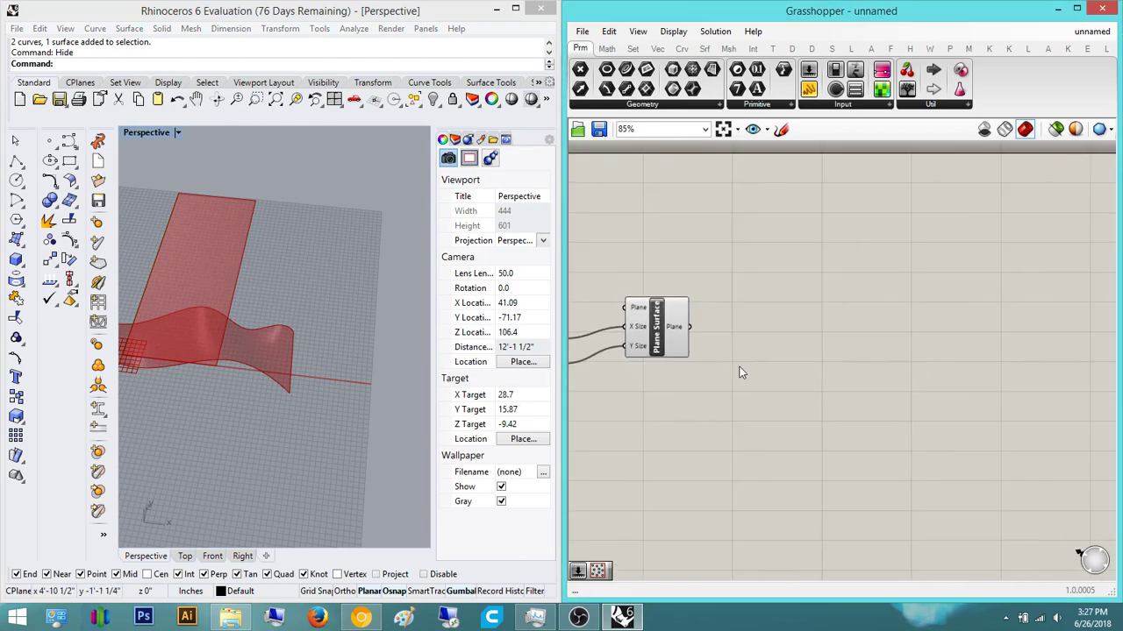
double_click(812, 313)
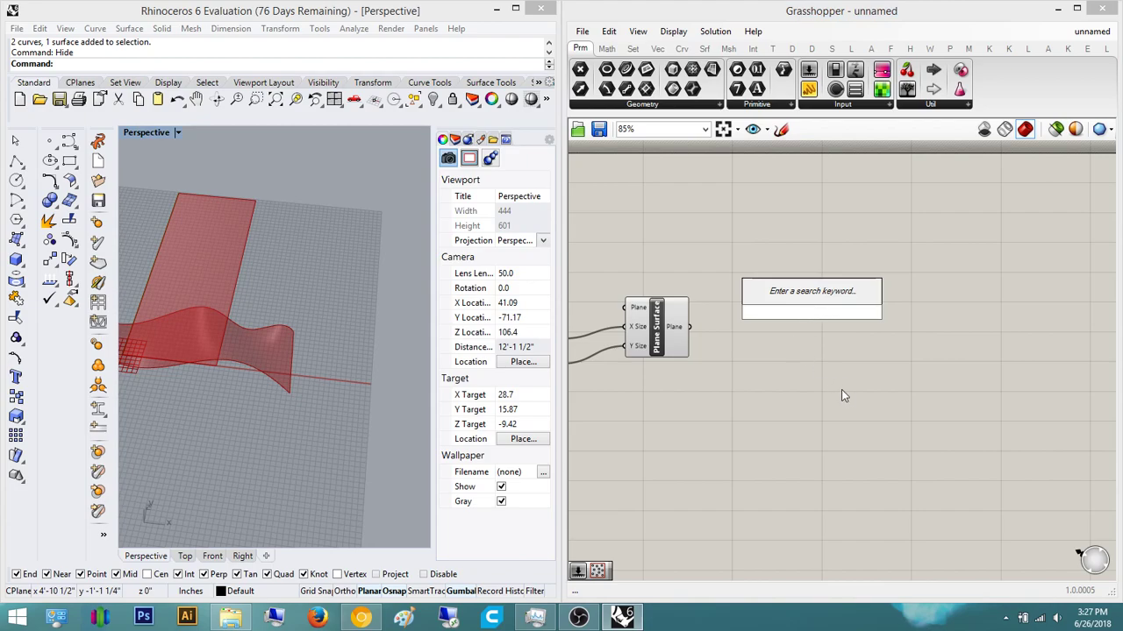
right_drag(799, 374, 785, 373)
- Add a Voronoi component to the canvas beside the Plane Surface component's output
double_click(761, 332)
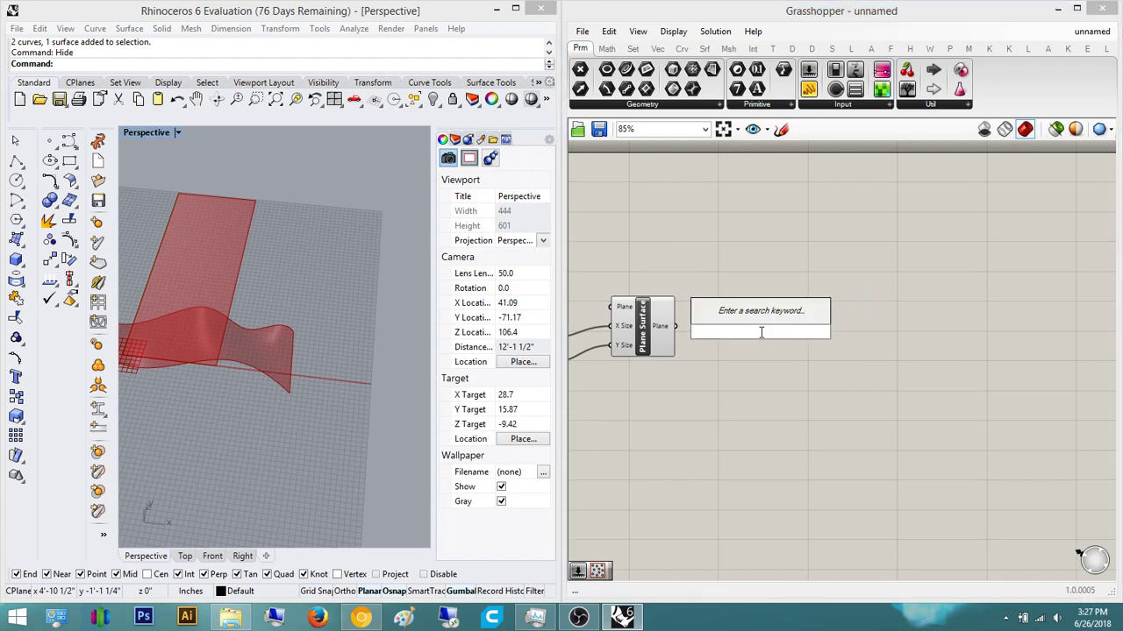
text(vor)
key(Return)
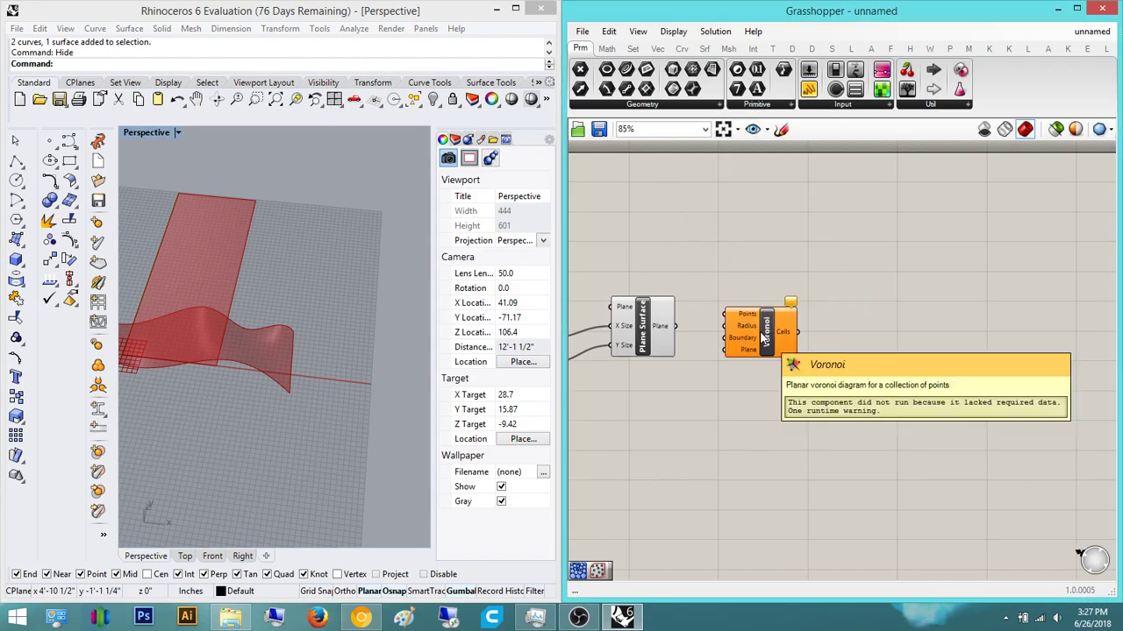
- Try feeding the Plane Surface output directly into Voronoi's Points input, then undo the connection
scroll(748, 349, up, 3)
drag(709, 297, 629, 317)
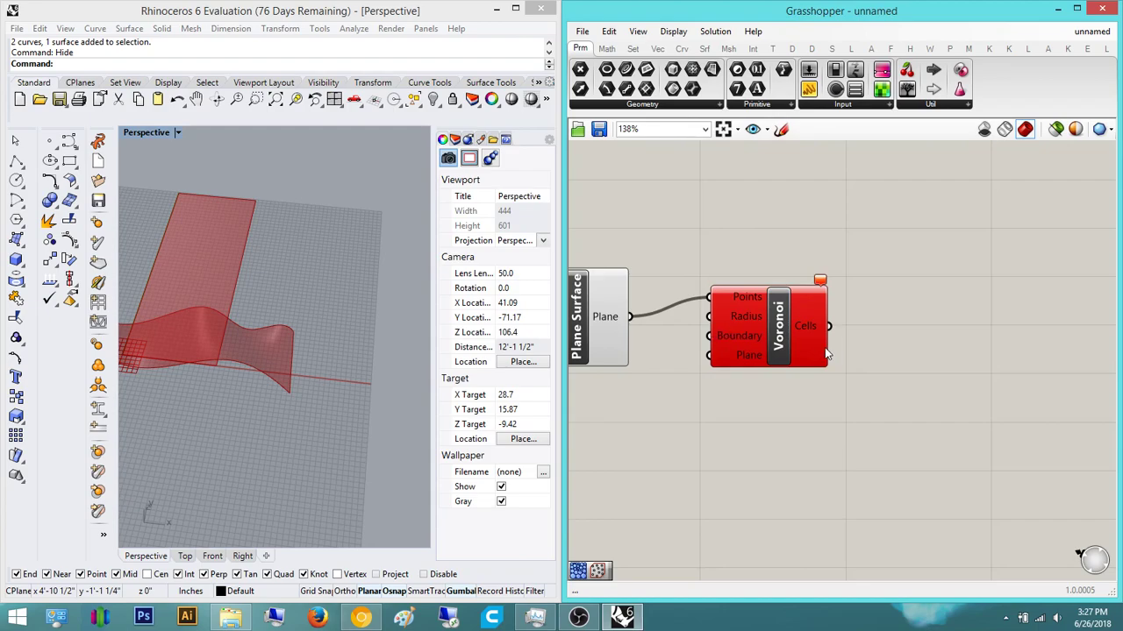
click(775, 328)
key(ctrl+z)
- Move the Voronoi component farther from Plane Surface and add a Populate 2D component in the gap between them
drag(814, 322, 971, 315)
double_click(740, 312)
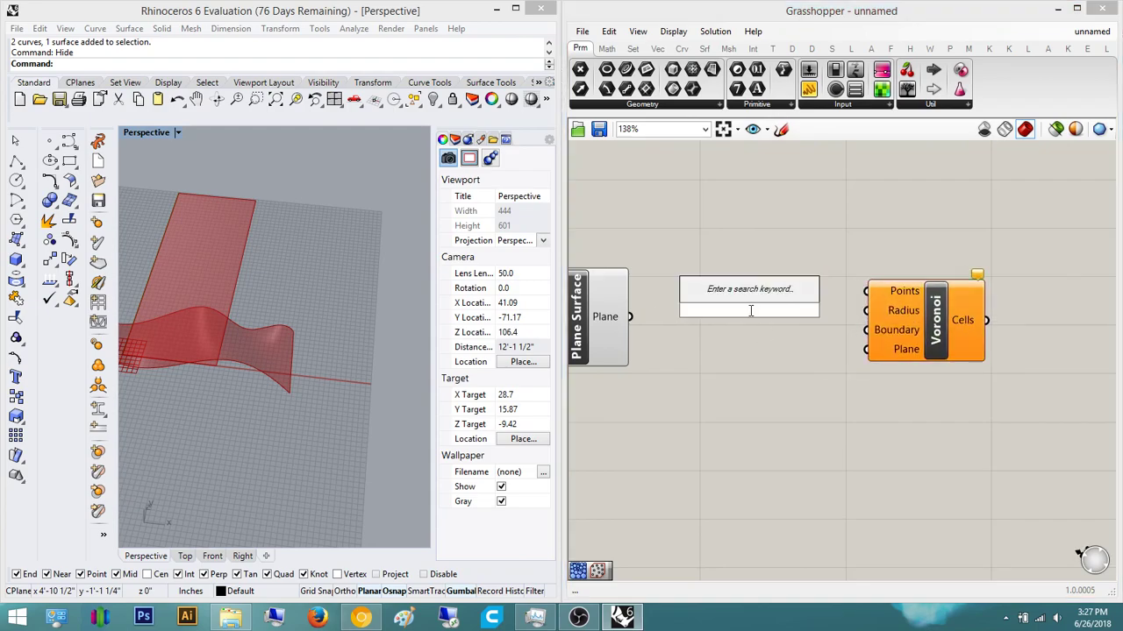
text(pop)
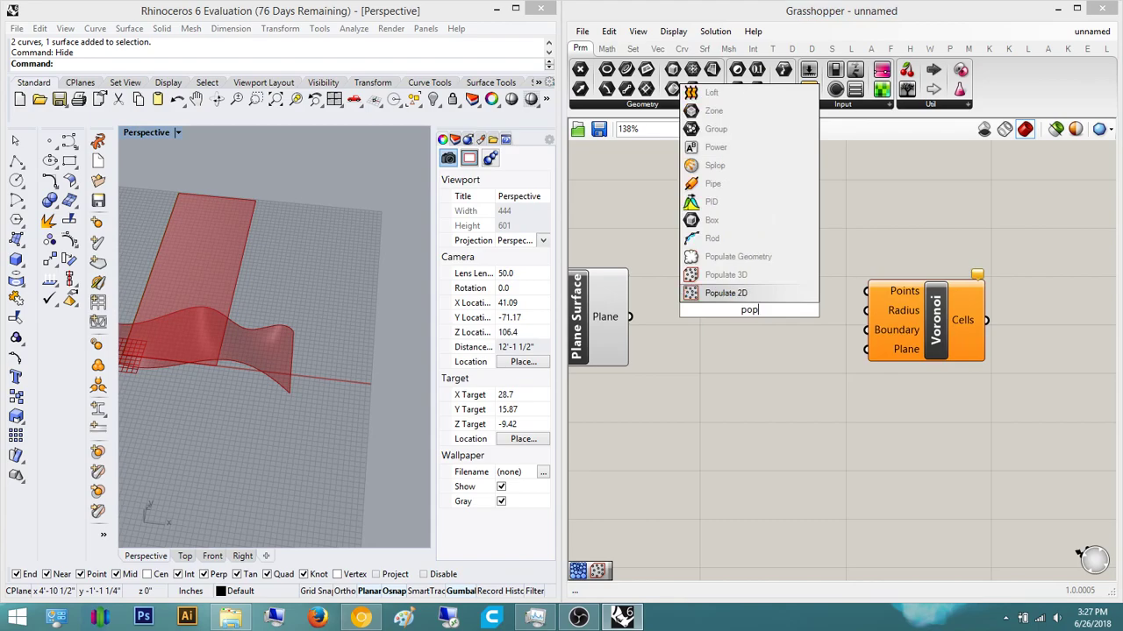
key(Return)
scroll(628, 269, up, 3)
scroll(628, 269, down, 4)
- Connect the Plane Surface output to Populate 2D's Region input and the Population output to Voronoi's Points input
drag(622, 259, 586, 285)
right_drag(769, 278, 692, 277)
scroll(691, 277, up, 2)
drag(720, 283, 767, 283)
scroll(644, 279, up, 2)
drag(618, 284, 745, 261)
scroll(697, 315, down, 3)
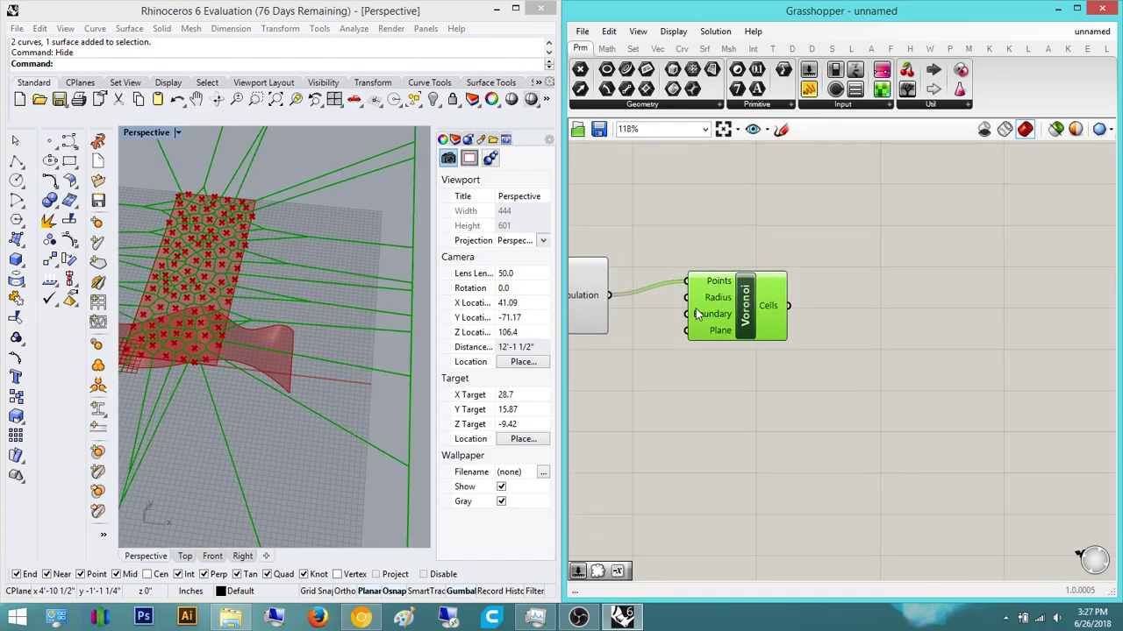
- Connect the Plane Surface output to Voronoi's Boundary input and move the Voronoi component farther from Populate 2D
scroll(693, 312, down, 5)
scroll(633, 304, up, 4)
drag(756, 254, 766, 244)
right_drag(655, 284, 672, 256)
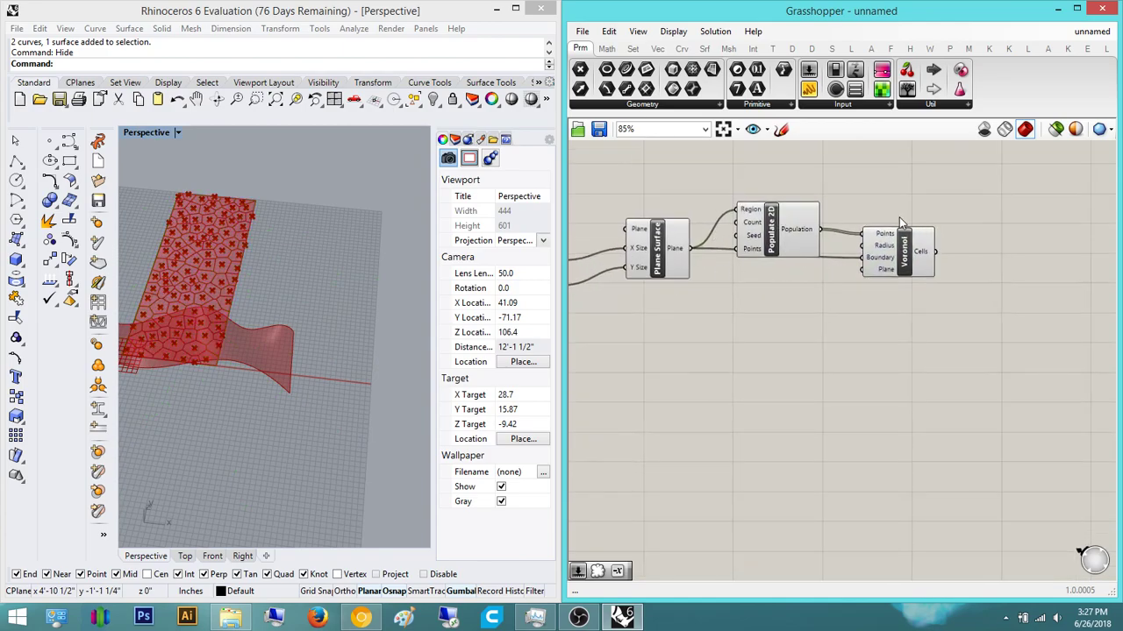
click(856, 252)
right_drag(863, 301, 756, 316)
drag(795, 257, 845, 258)
click(933, 259)
- Examine the Voronoi component's inputs and compare the flat cell pattern with the wavy surface in the perspective view
scroll(745, 302, up, 2)
right_drag(930, 261, 785, 305)
scroll(754, 303, up, 1)
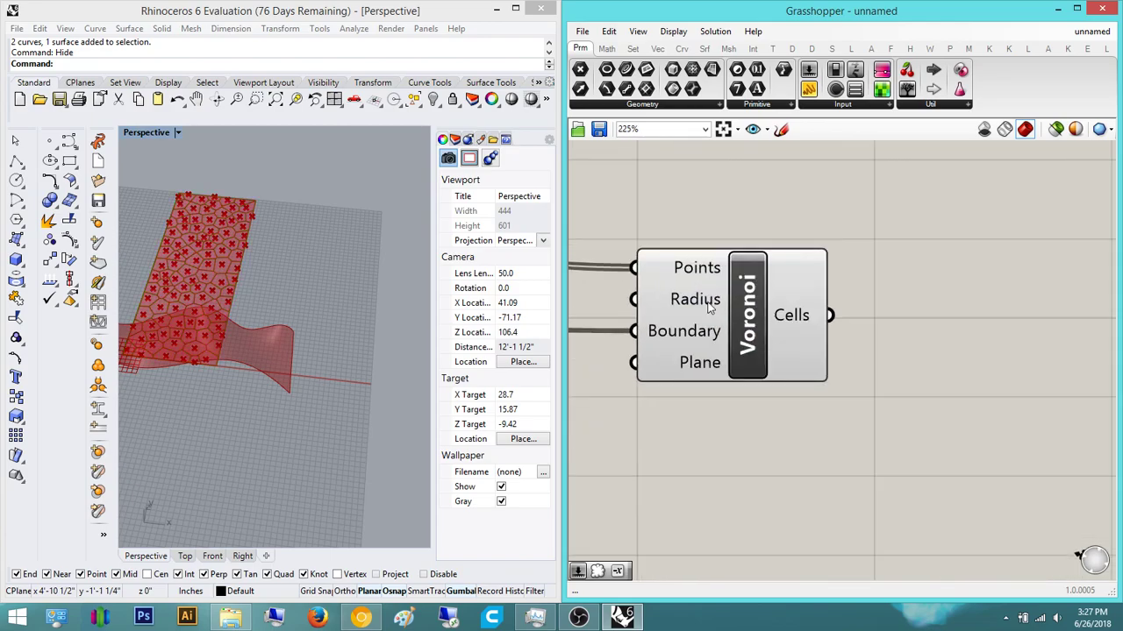
right_drag(877, 318, 843, 314)
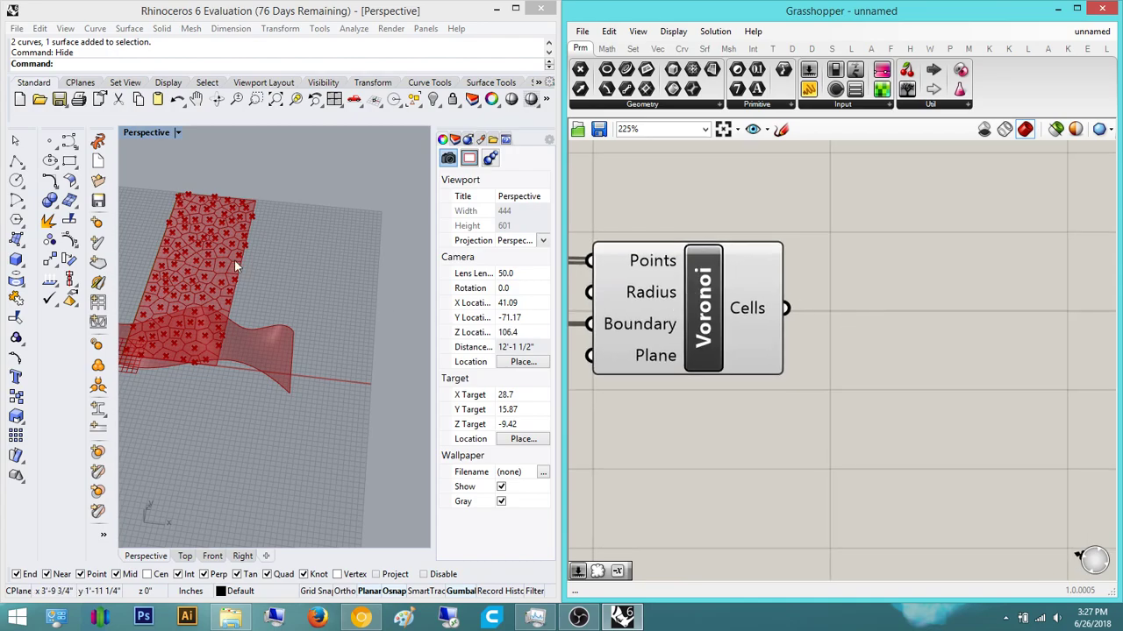
right_drag(268, 270, 329, 206)
scroll(217, 301, up, 10)
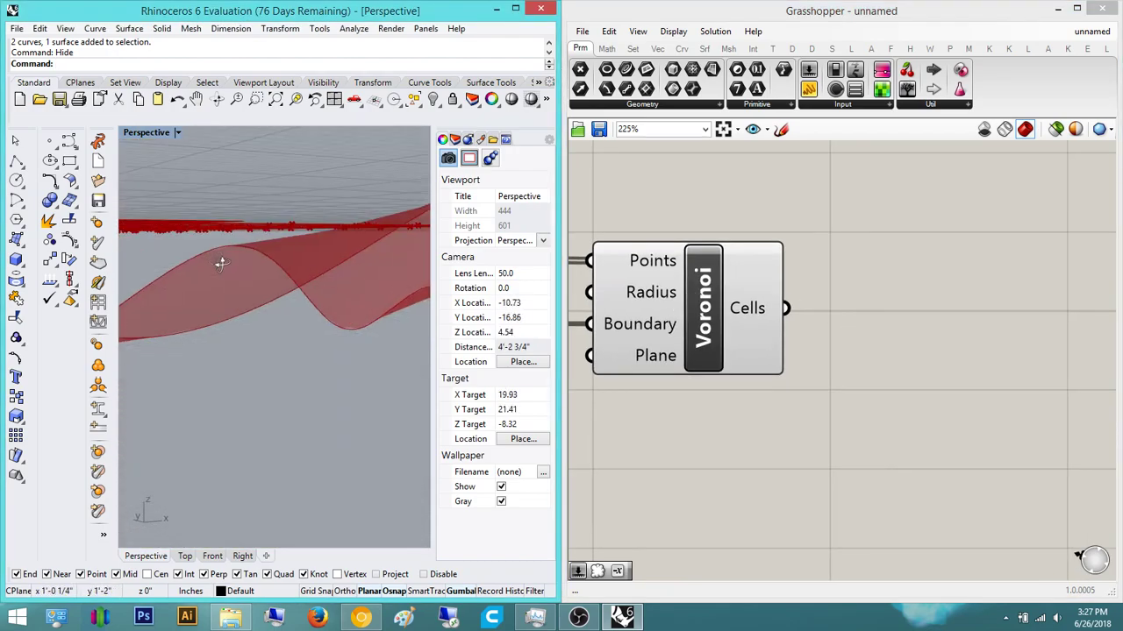
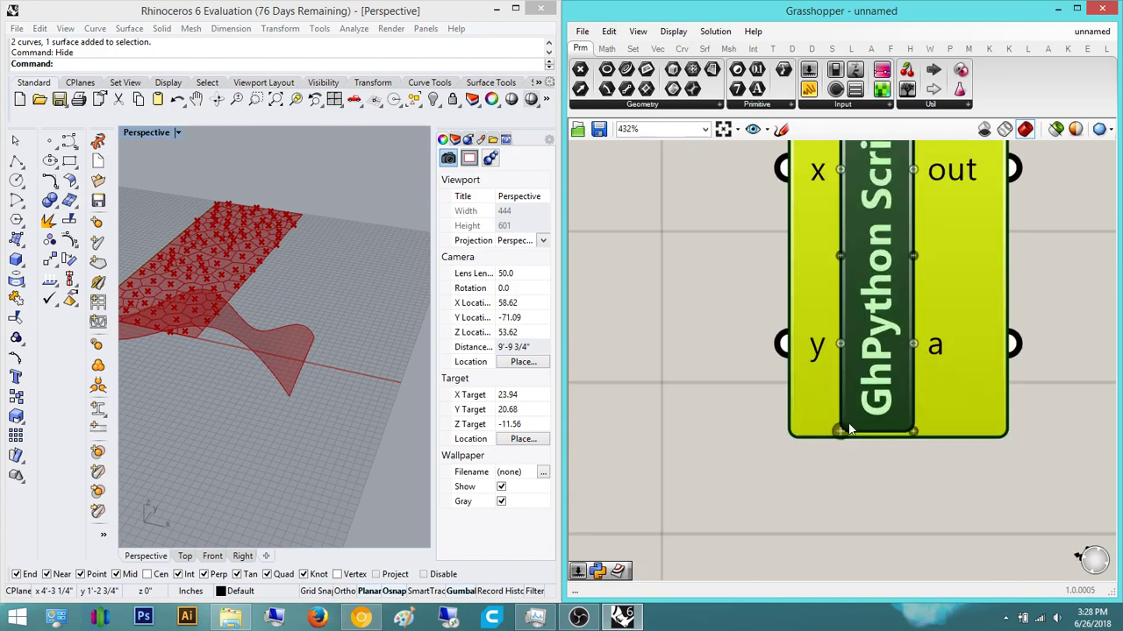
- Add a third input to the GhPython Script component and rename its first input to crv
scroll(833, 429, down, 3)
scroll(821, 268, up, 2)
right_click(831, 238)
key(Escape)
right_click(819, 244)
key(BackSpace)
text(crv)
key(Return)
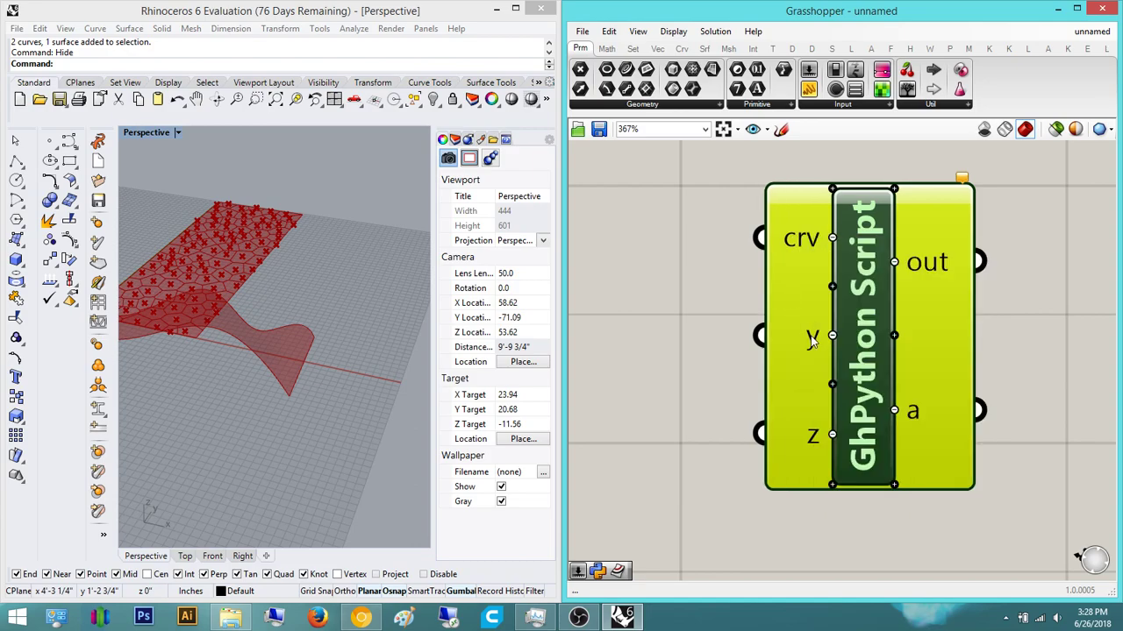
- Rename the GhPython Script component's y input to dir and its z input to dis
right_click(813, 340)
key(BackSpace)
text(dir)
key(Return)
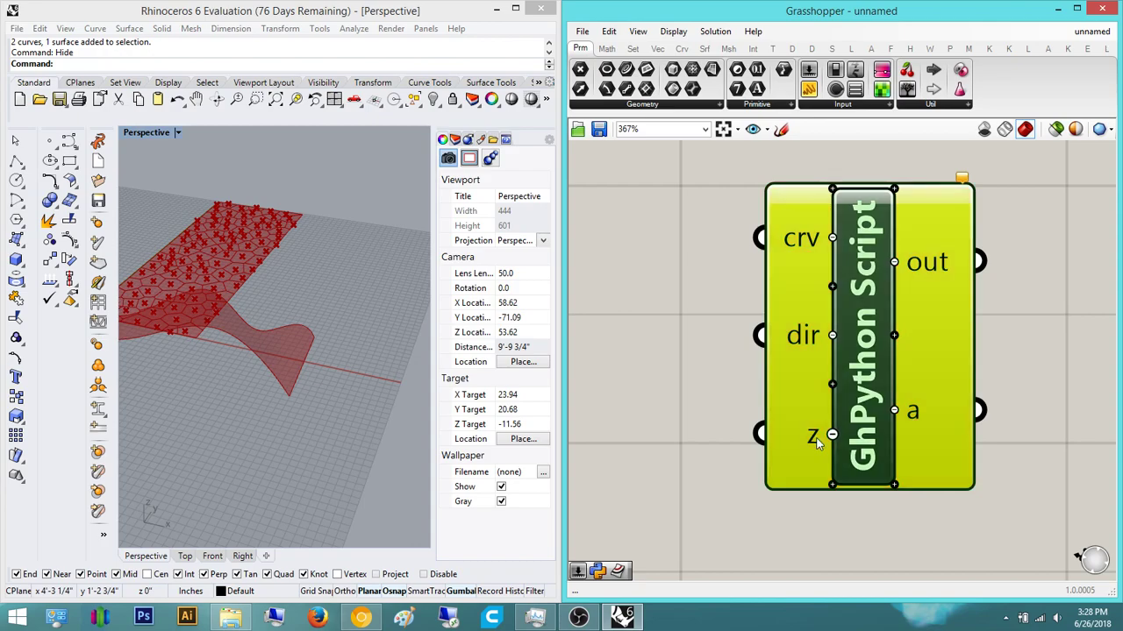
right_click(797, 430)
key(BackSpace)
text(dis)
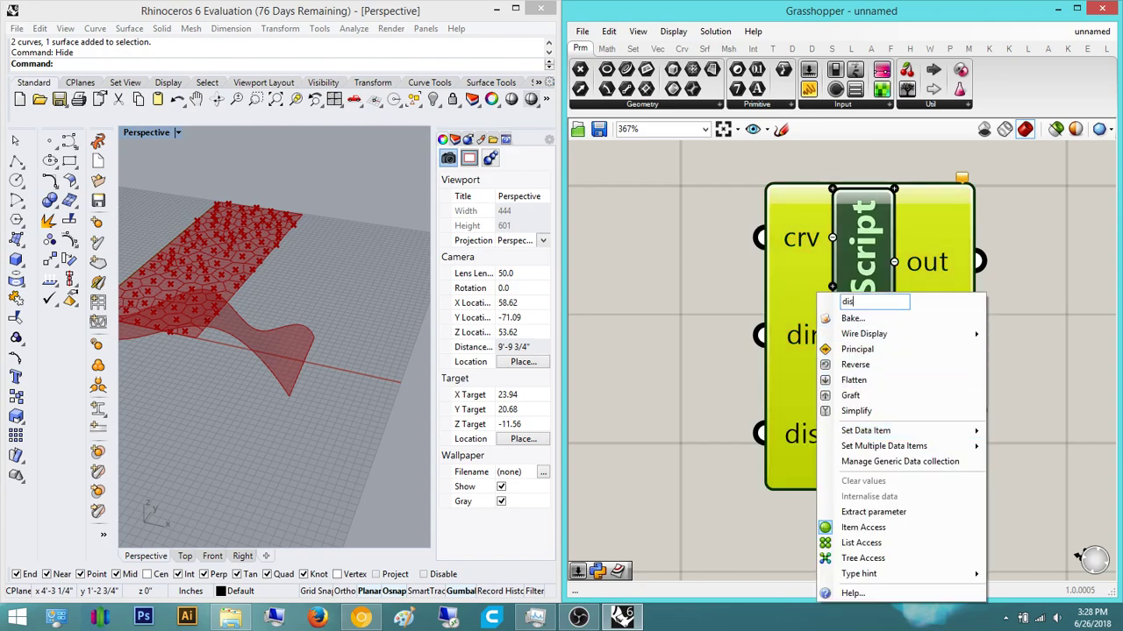
key(Return)
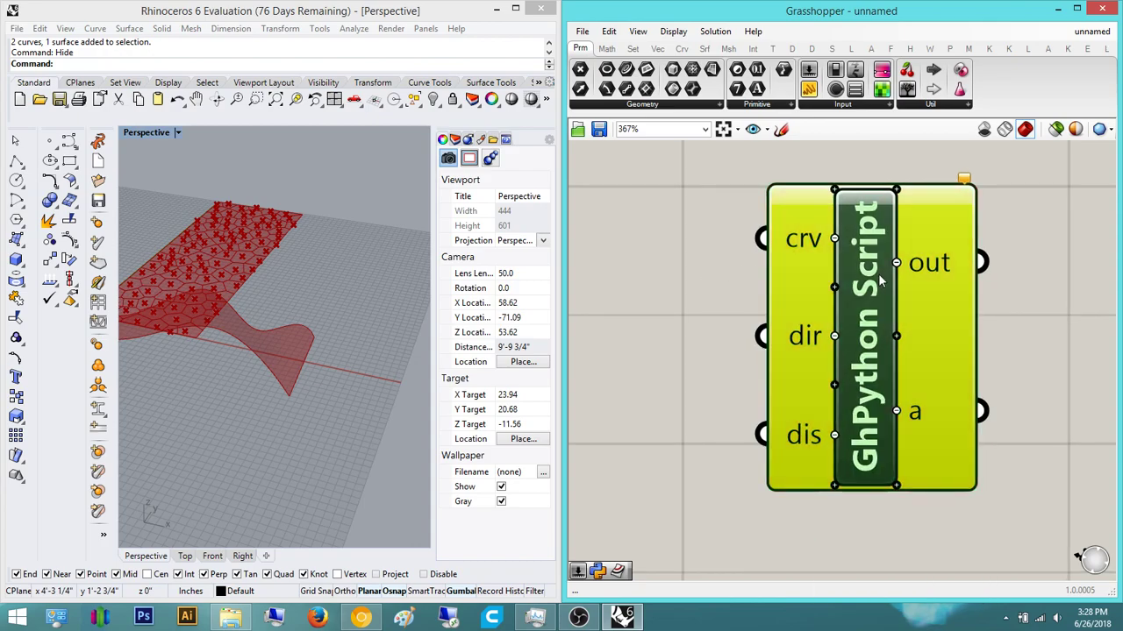
- Add the line a=rs.OffsetCurve(crv,dir,dis) below the rhinoscriptsyntax import in the component's Python script and accept the code
double_click(871, 281)
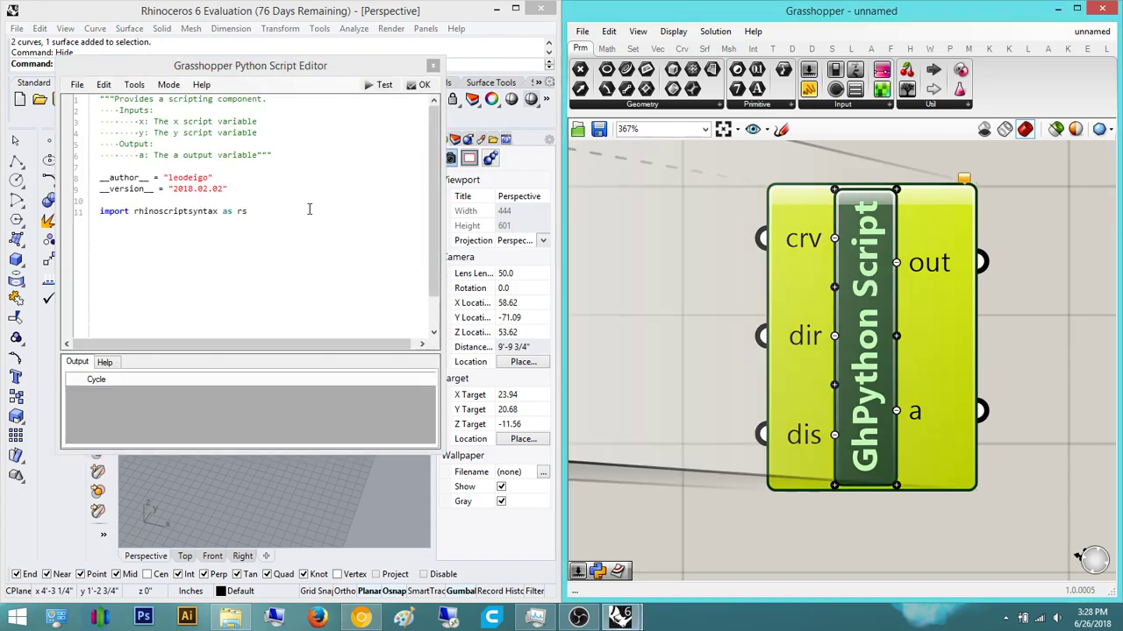
click(261, 212)
key(Return)
key(Return)
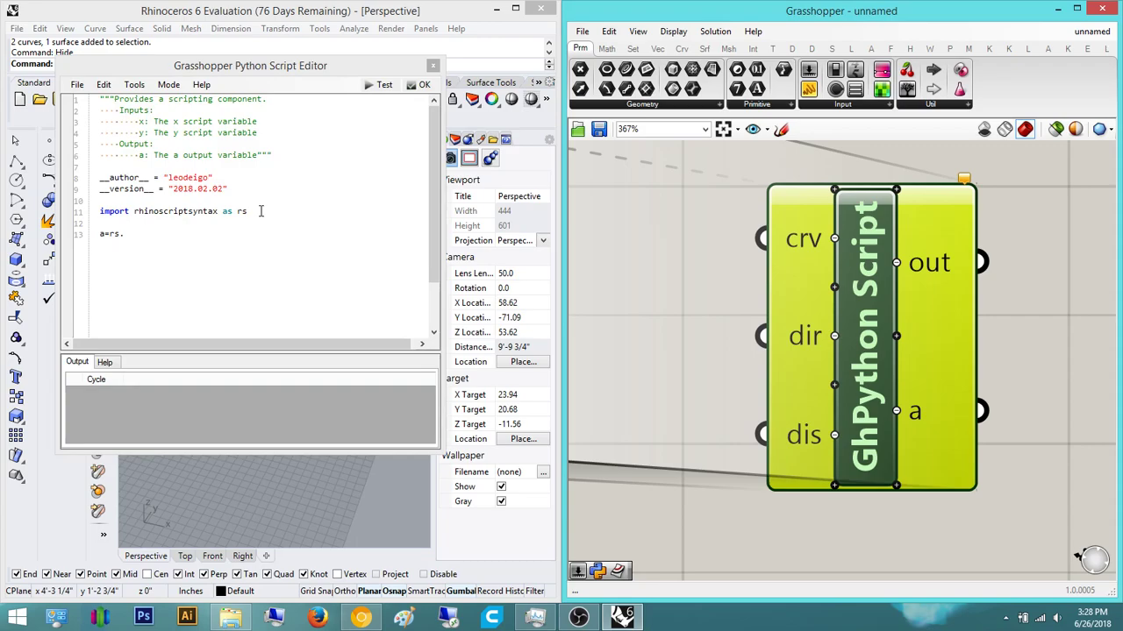
click(128, 263)
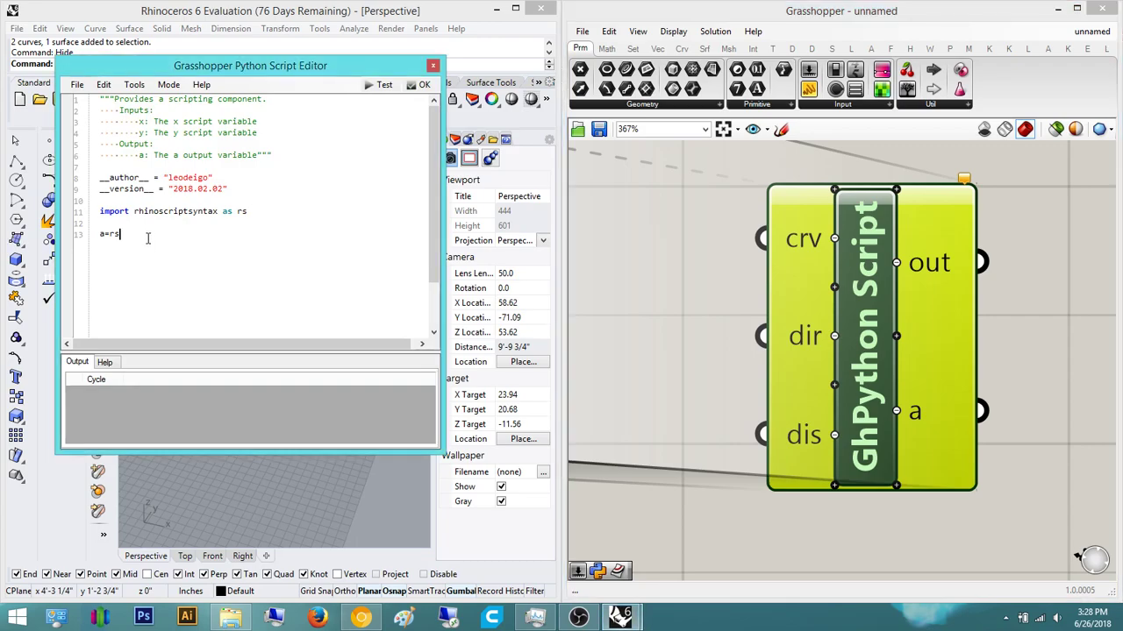
text(.of)
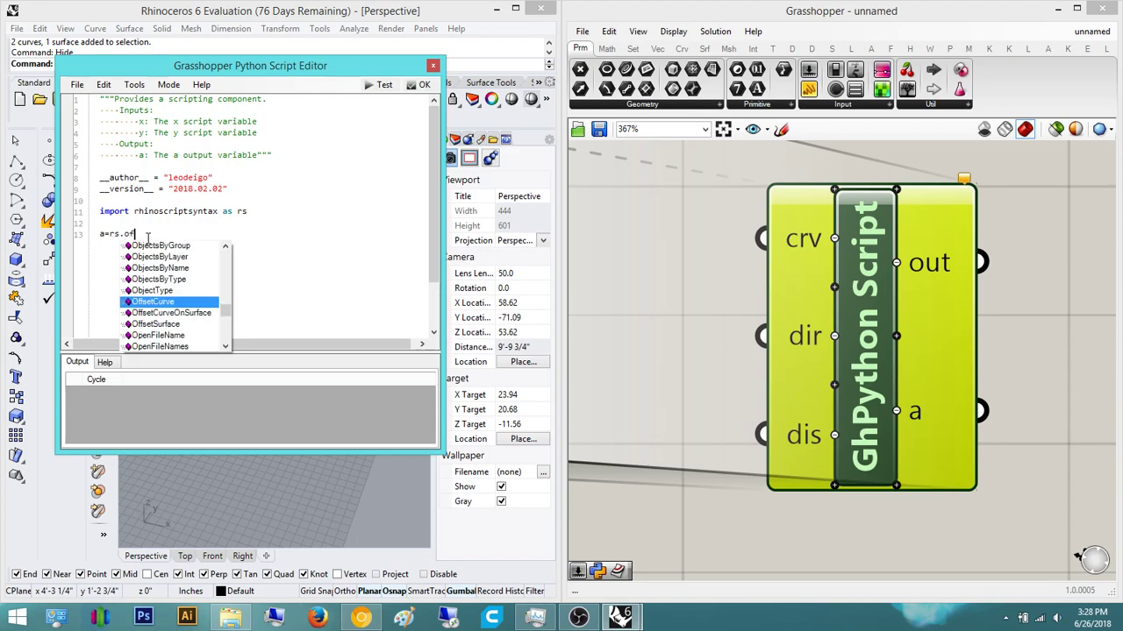
text(fs)
key(Return)
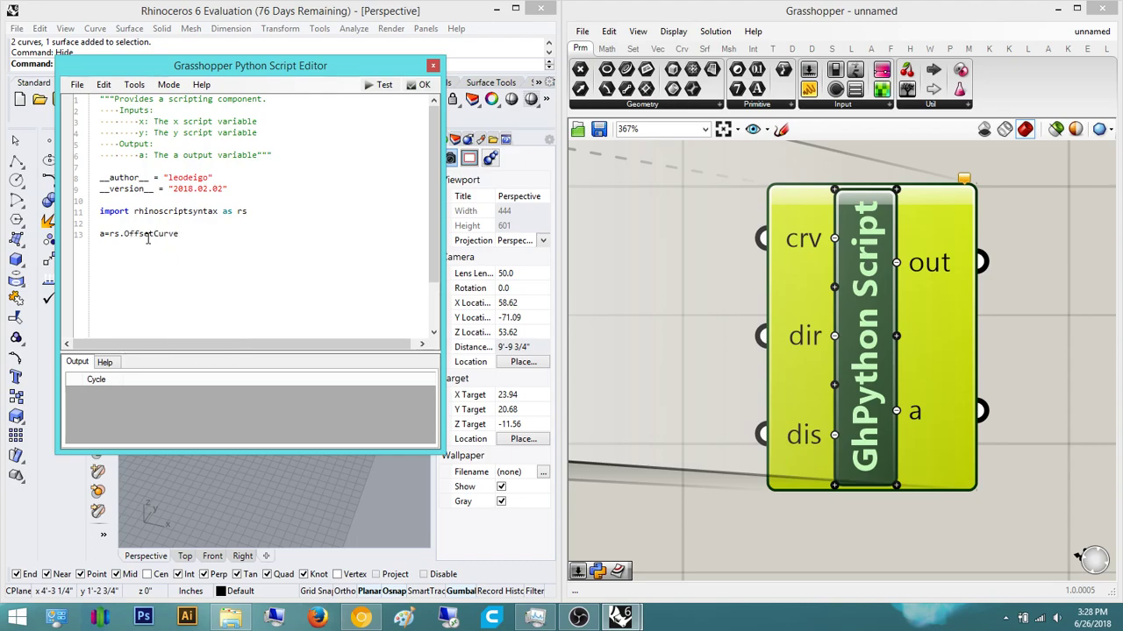
text((crv,dir,dis))
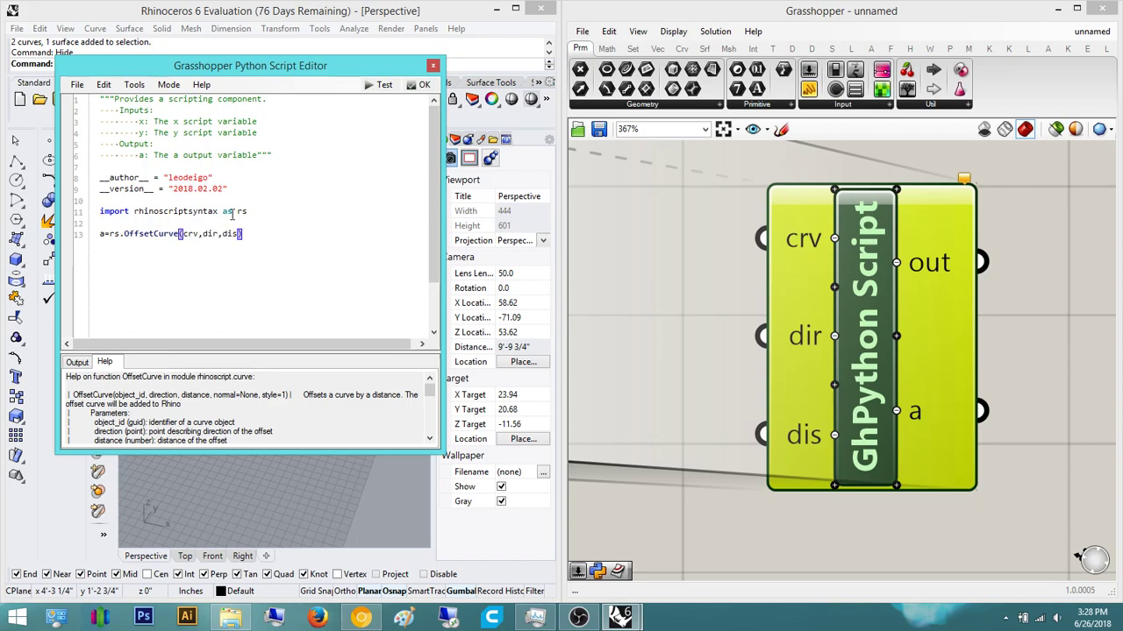
click(424, 85)
- Connect the Voronoi Cells output to the script's crv input and the Populate 2D Population output to its dir input
right_drag(689, 289, 843, 286)
scroll(844, 289, down, 2)
mouse_move(969, 256)
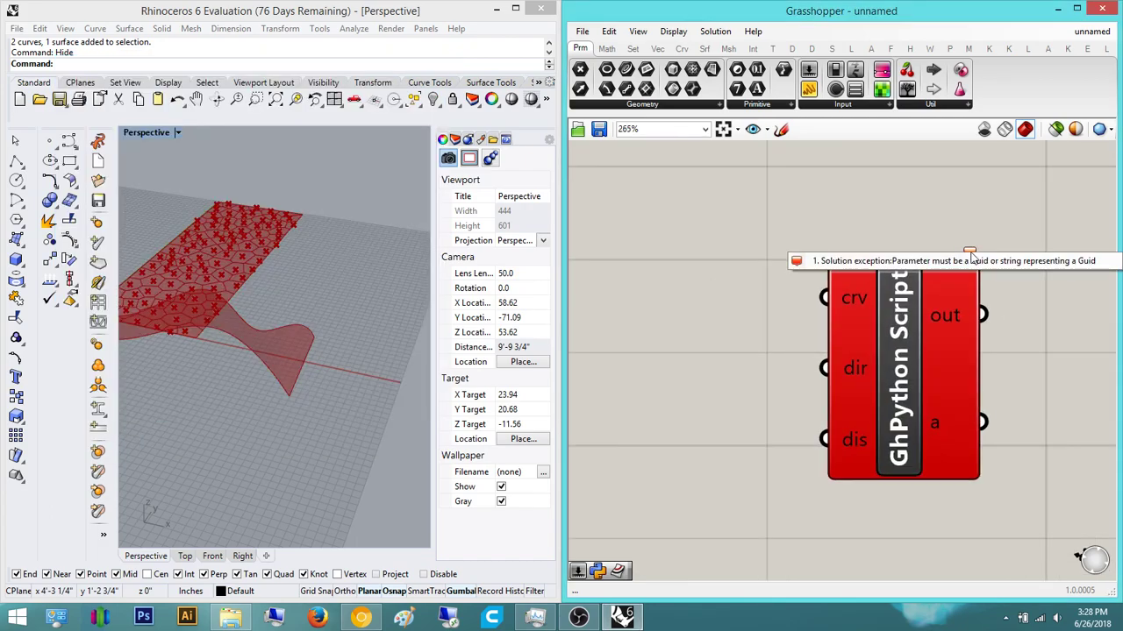
scroll(965, 241, down, 3)
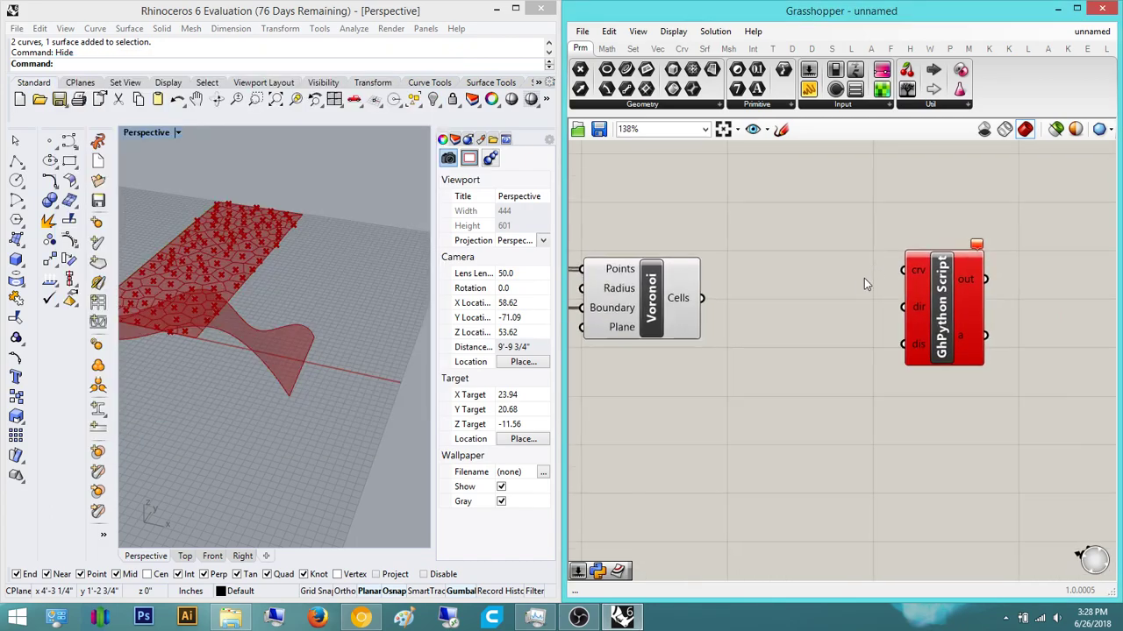
right_drag(794, 294, 769, 303)
drag(673, 309, 849, 251)
scroll(880, 330, down, 6)
scroll(732, 359, up, 5)
right_drag(1066, 302, 851, 272)
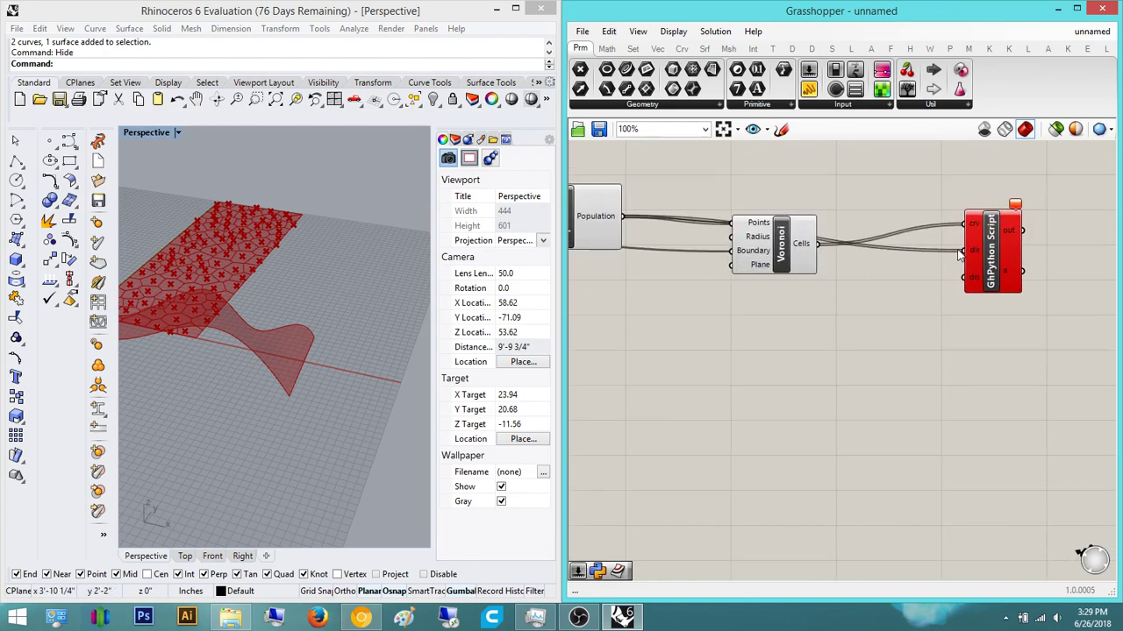
right_drag(801, 279, 795, 288)
scroll(379, 269, up, 10)
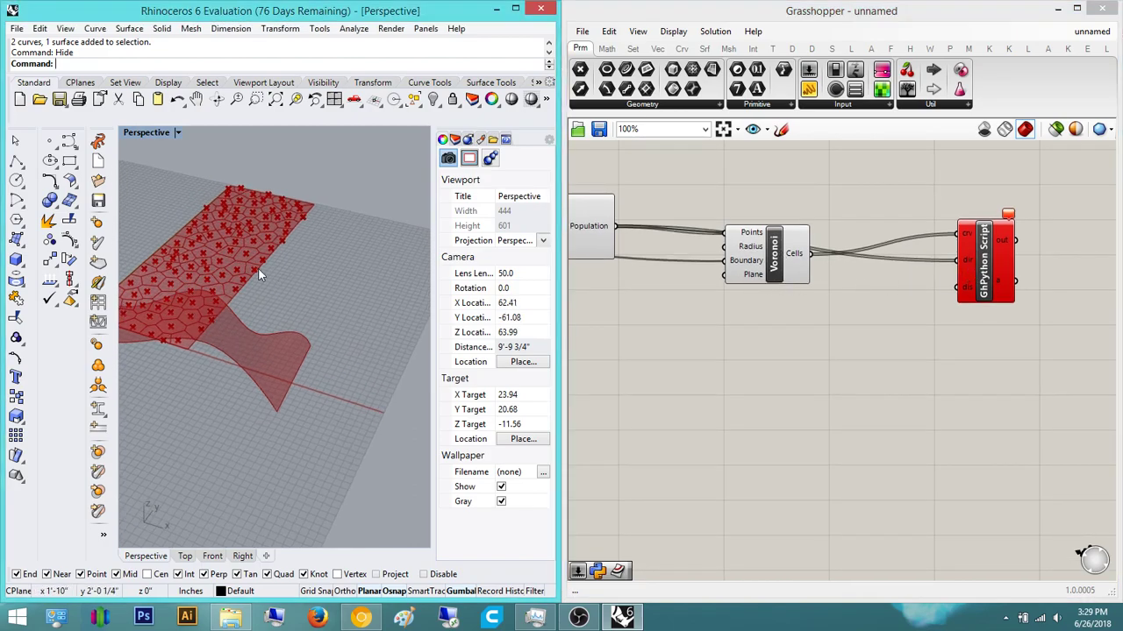
right_drag(1035, 324, 982, 339)
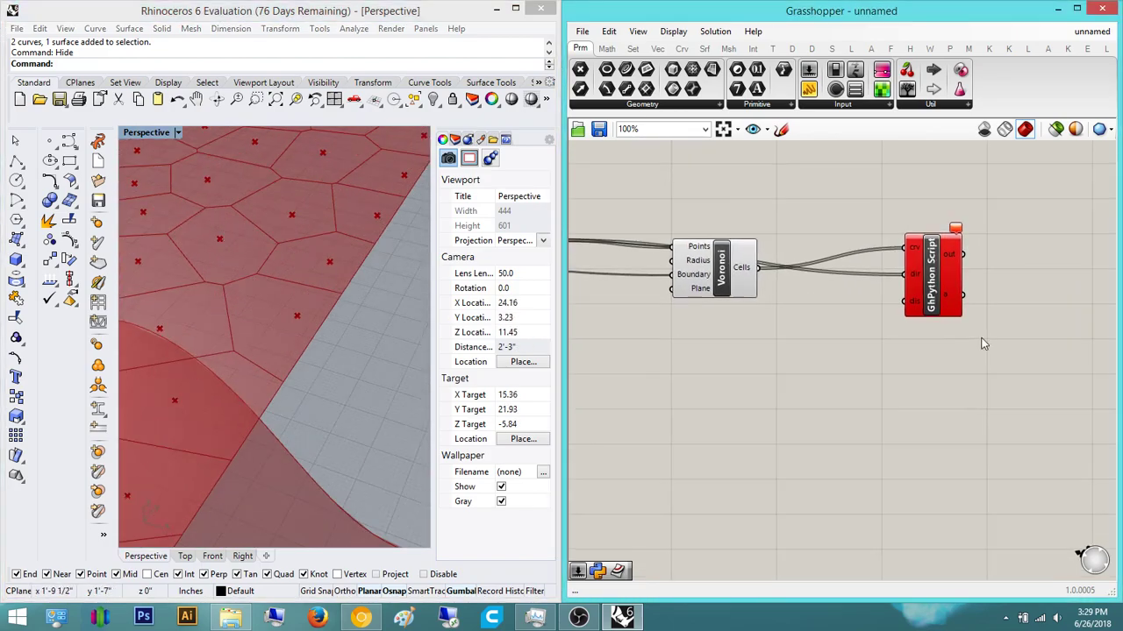
scroll(806, 288, up, 1)
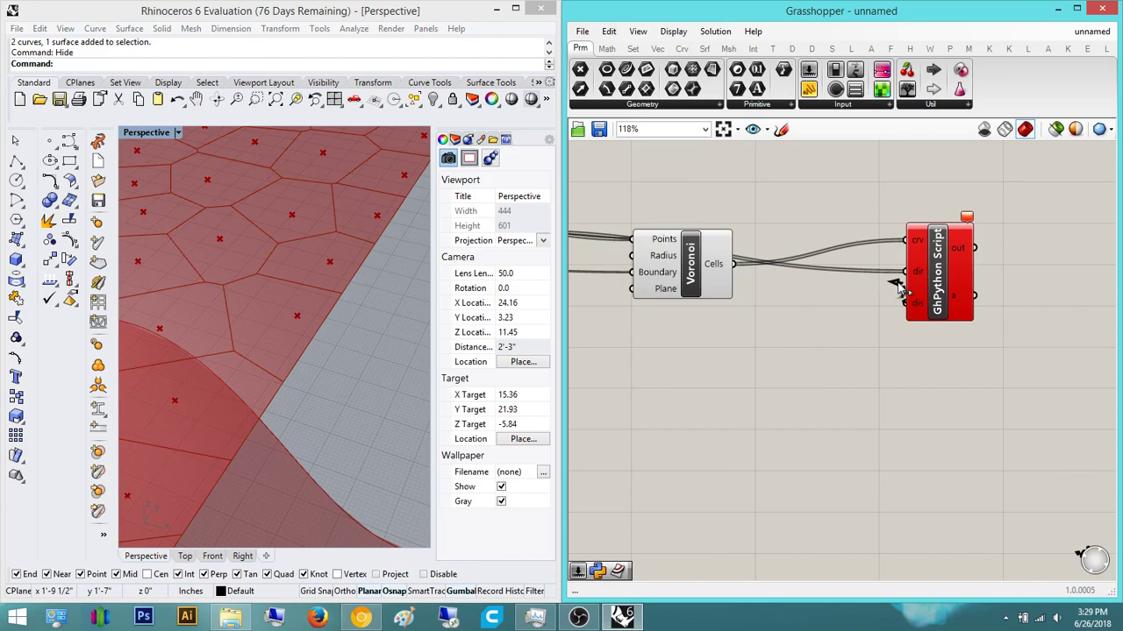
- Add a number slider of 0.25 and connect it to the GhPython Script component's dis input
double_click(878, 323)
text(0.25)
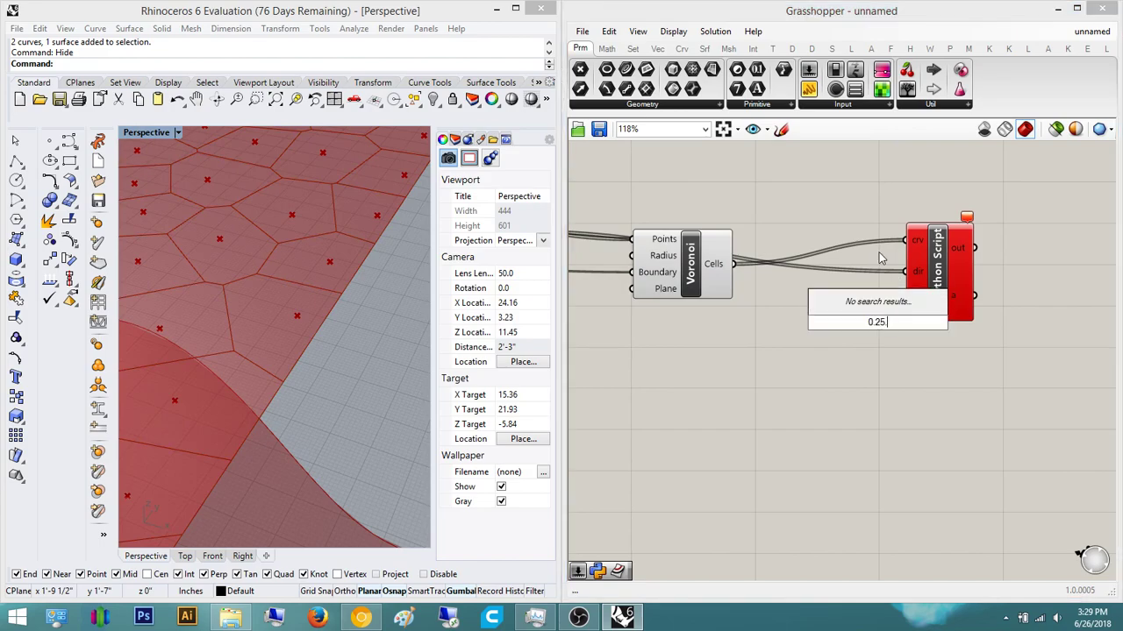
key(Return)
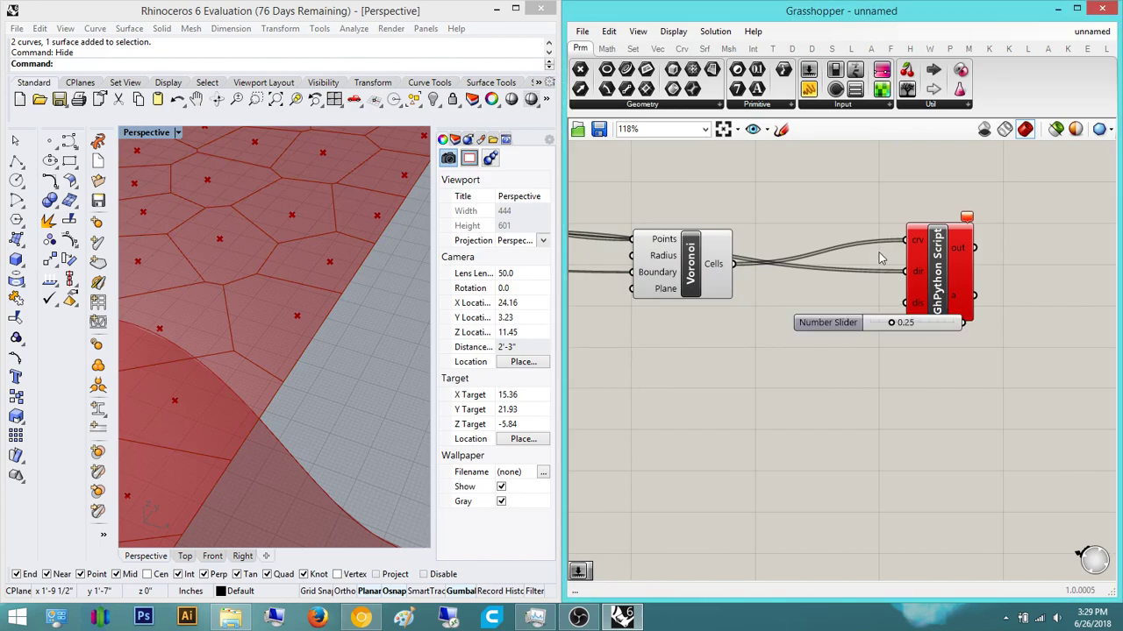
drag(830, 328, 723, 359)
scroll(905, 306, up, 2)
drag(904, 300, 829, 368)
click(894, 363)
right_drag(903, 368, 822, 445)
click(865, 335)
right_drag(257, 271, 193, 349)
- Open the component search on the empty canvas beside the GhPython Script component
click(932, 395)
right_drag(940, 387, 879, 403)
double_click(945, 355)
click(972, 443)
right_drag(971, 443, 950, 449)
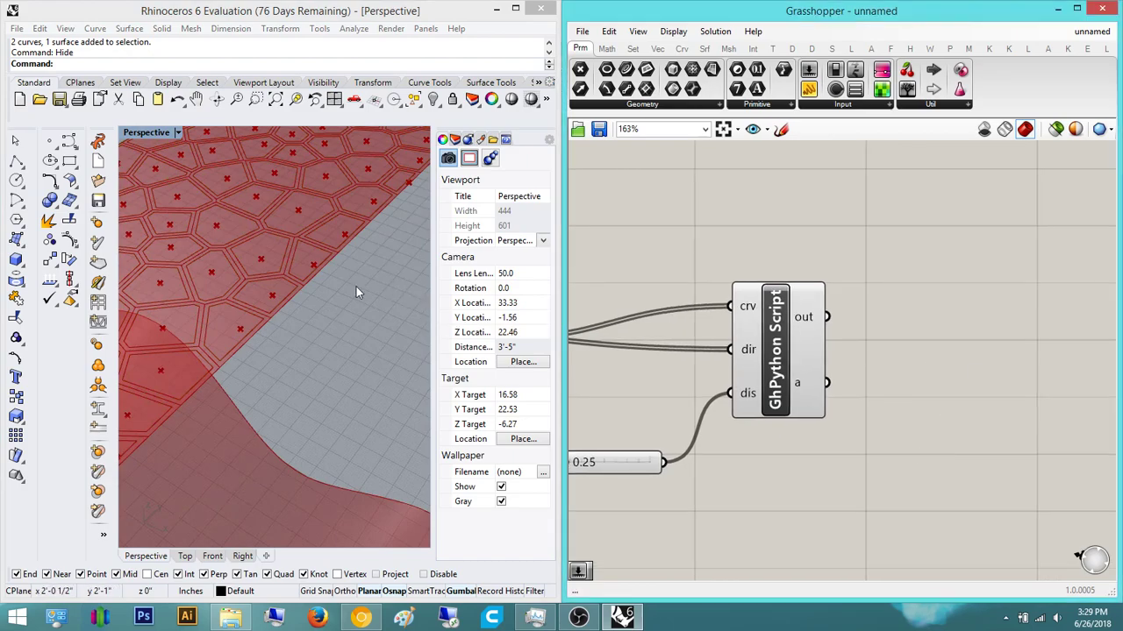
double_click(951, 343)
text(boundary)
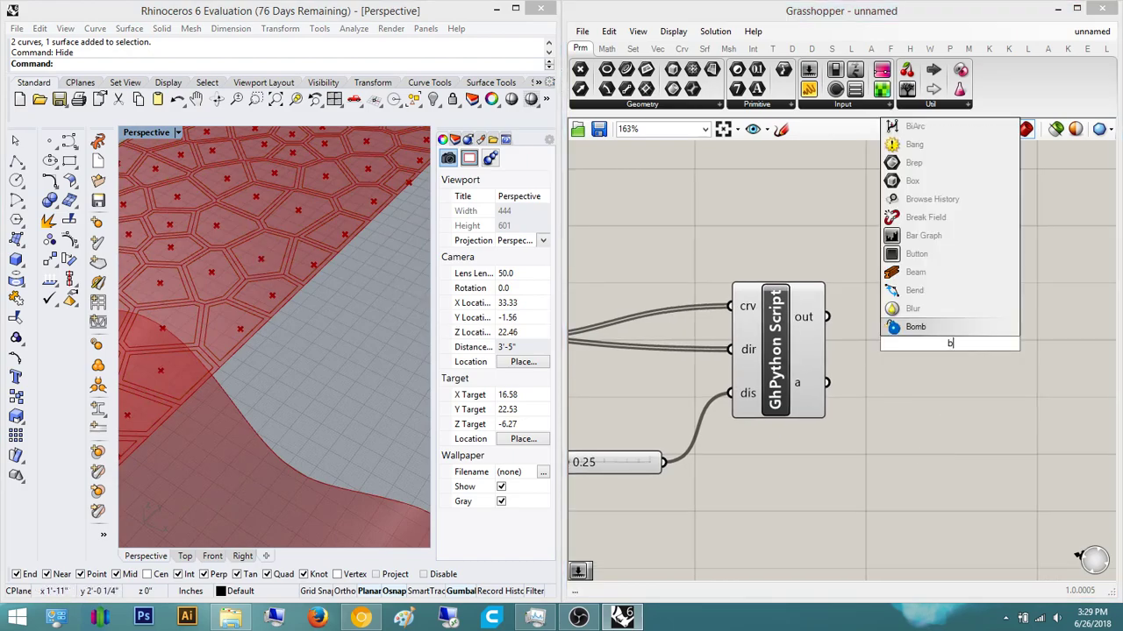
key(BackSpace)
key(BackSpace)
key(BackSpace)
key(BackSpace)
key(BackSpace)
key(BackSpace)
key(BackSpace)
key(BackSpace)
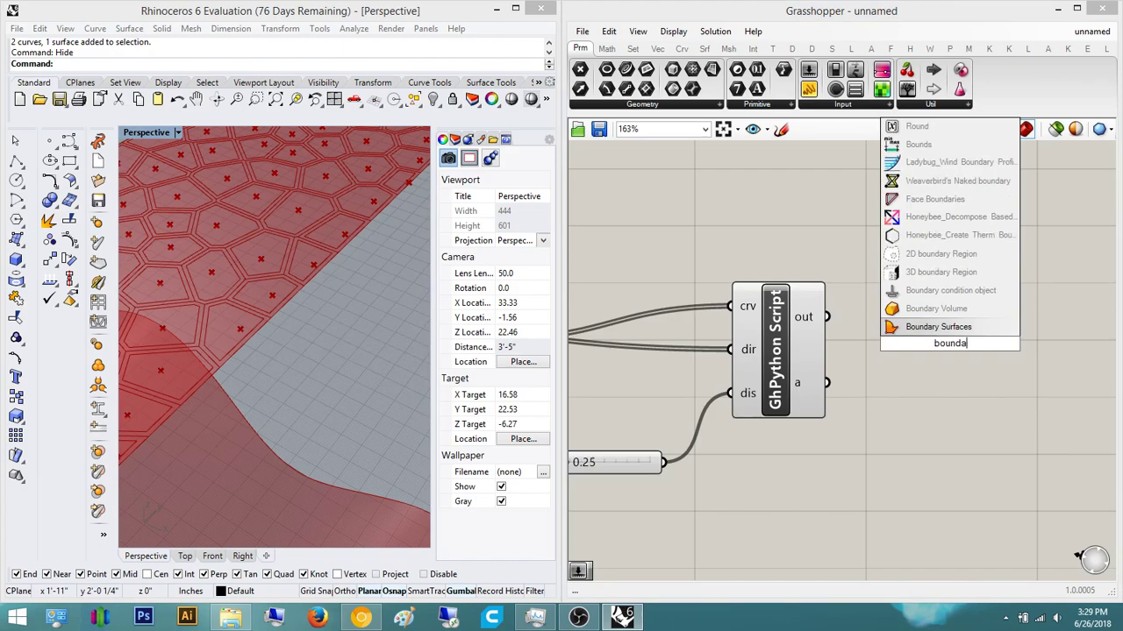
- Add a Region Difference component beside the GhPython Script component
text(region diff)
key(Return)
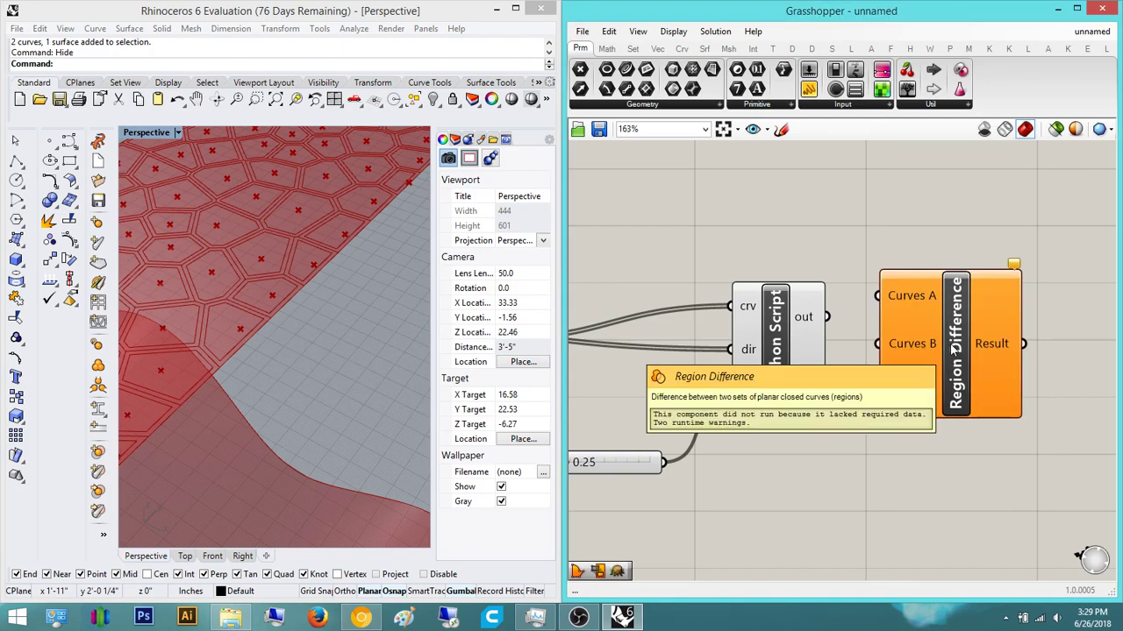
scroll(954, 349, down, 4)
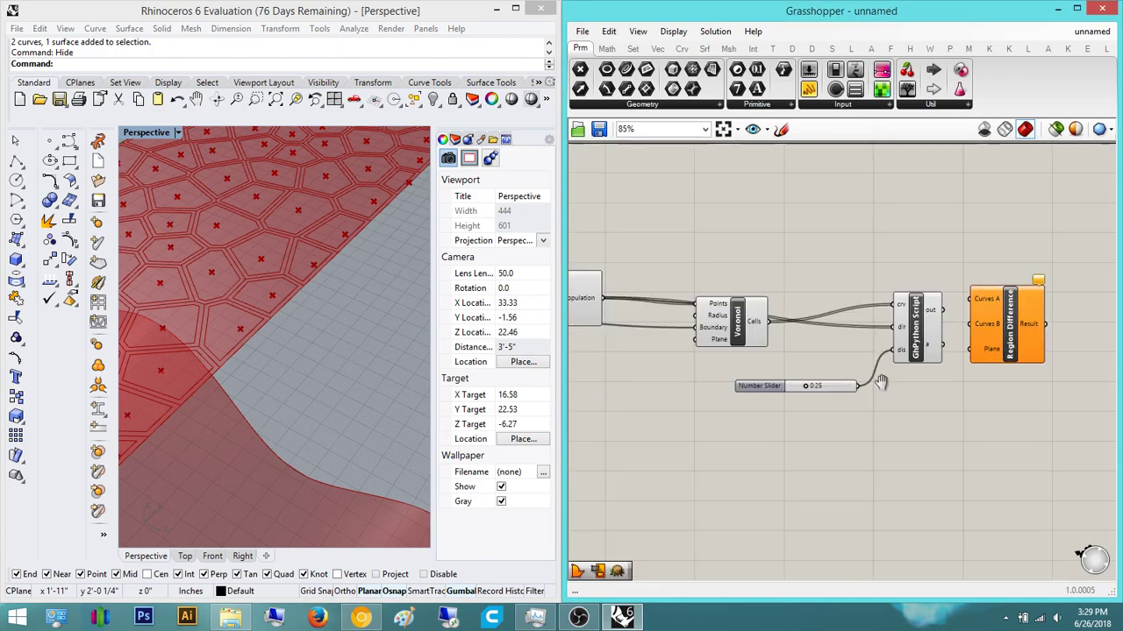
click(963, 213)
right_drag(963, 213, 930, 220)
- Highlight the script's offset curves and the original Voronoi cells in the model view to compare them
click(878, 318)
right_drag(275, 245, 250, 252)
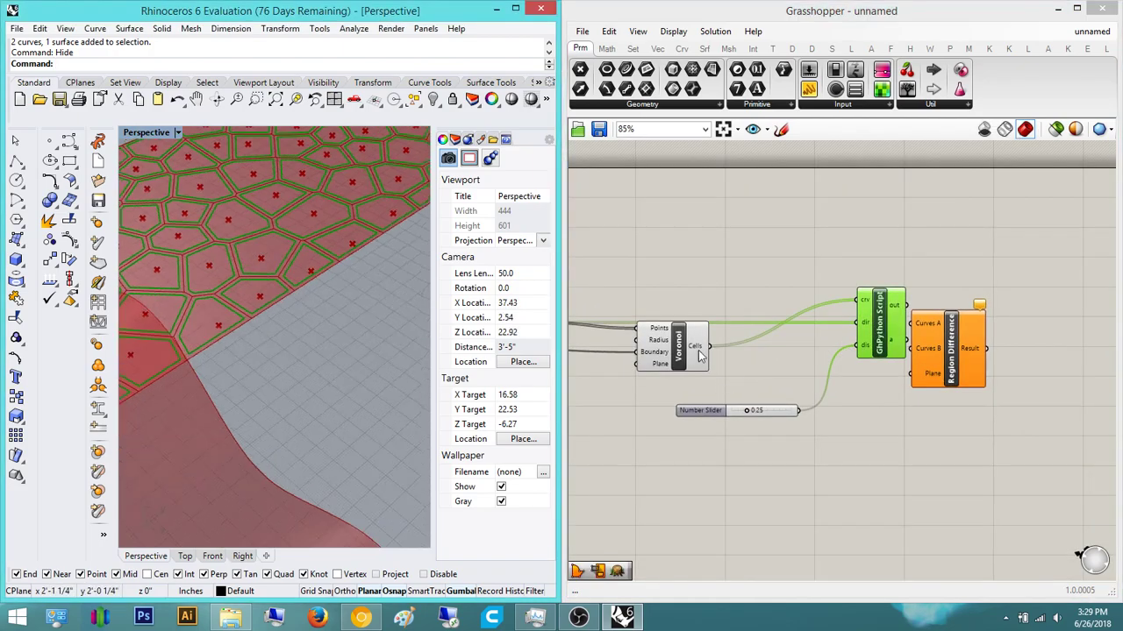
click(678, 346)
scroll(242, 261, up, 5)
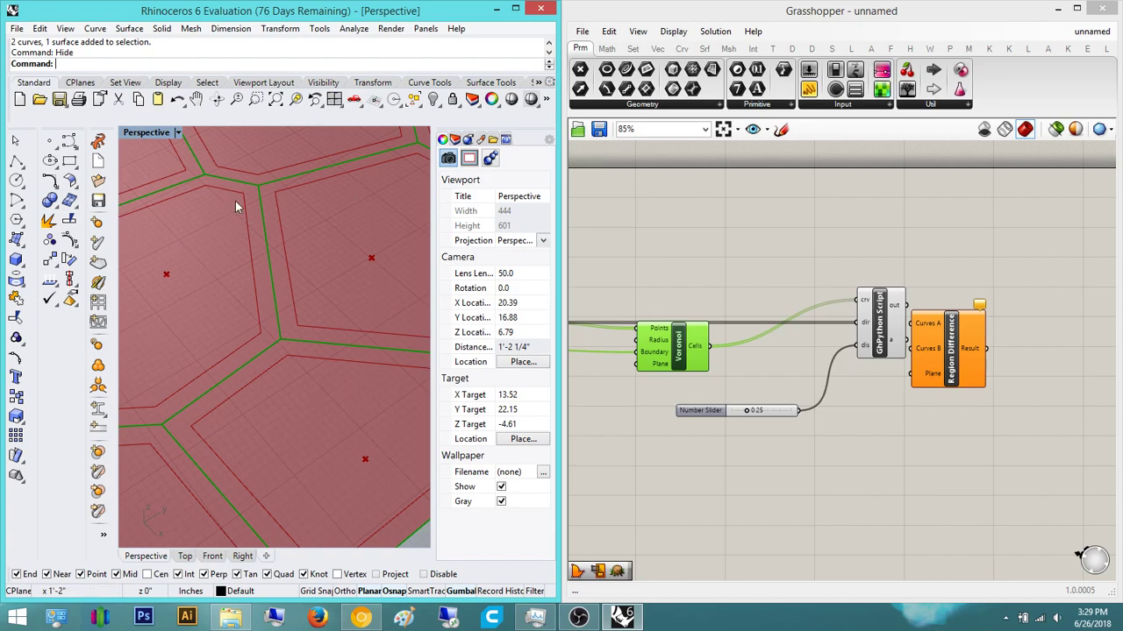
click(971, 323)
right_drag(972, 323, 865, 290)
- Connect the Voronoi Cells output to Region Difference's Curves A input and the script's a output to its Curves B input
drag(852, 300, 946, 292)
click(821, 283)
right_drag(798, 300, 785, 305)
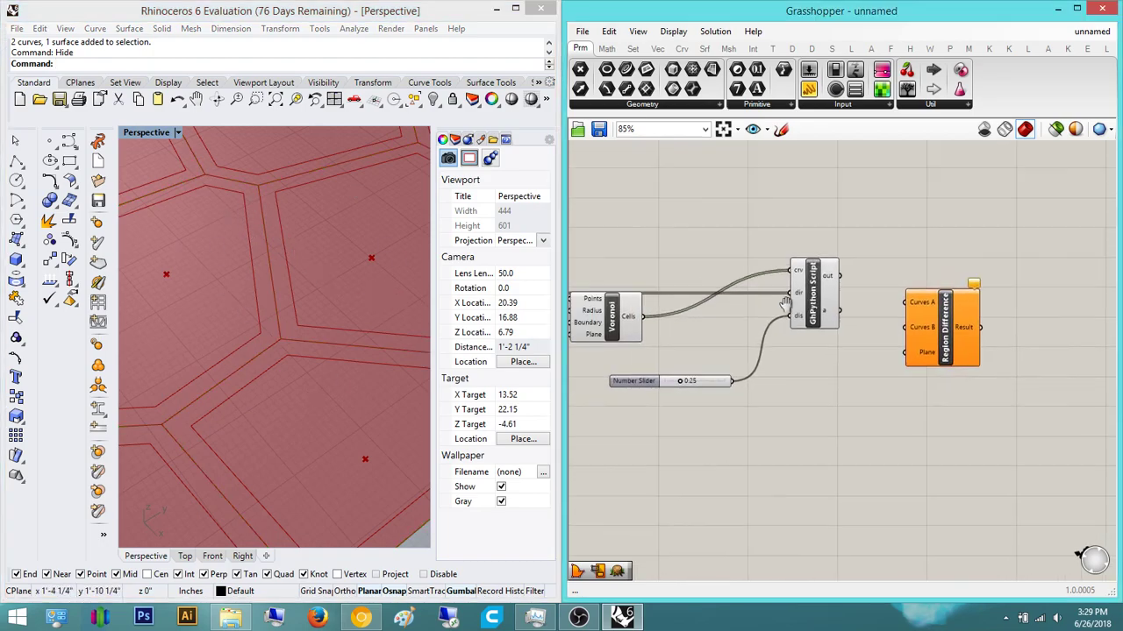
click(627, 313)
drag(644, 317, 711, 257)
right_drag(676, 263, 733, 278)
scroll(328, 320, down, 10)
right_drag(328, 320, 361, 307)
scroll(786, 337, up, 3)
drag(650, 331, 1077, 306)
right_drag(1059, 310, 909, 309)
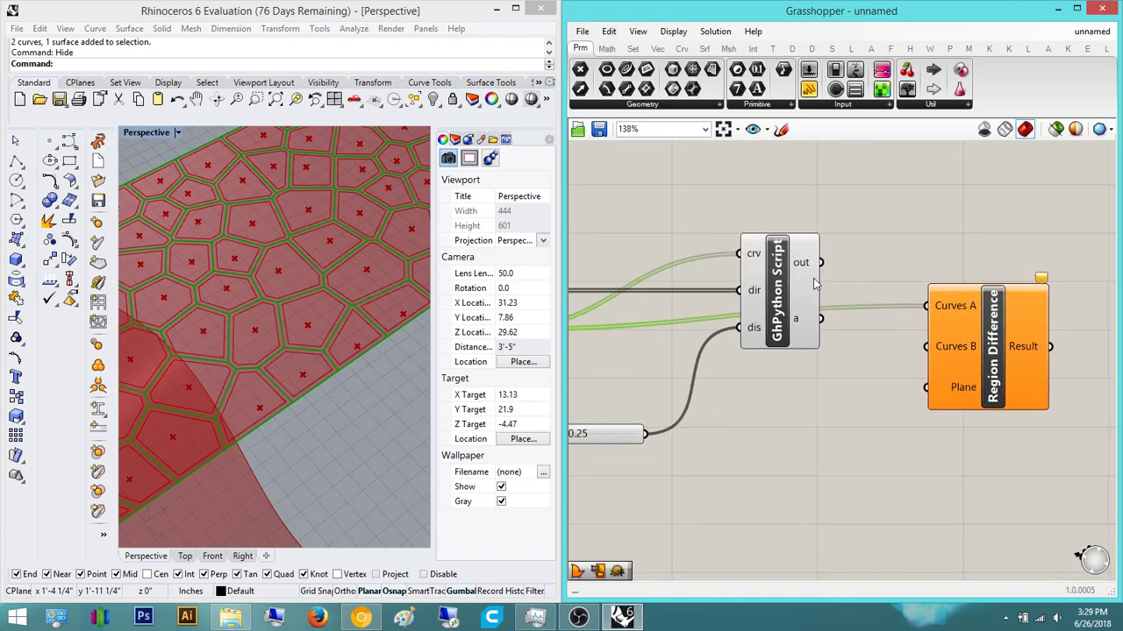
drag(821, 318, 928, 347)
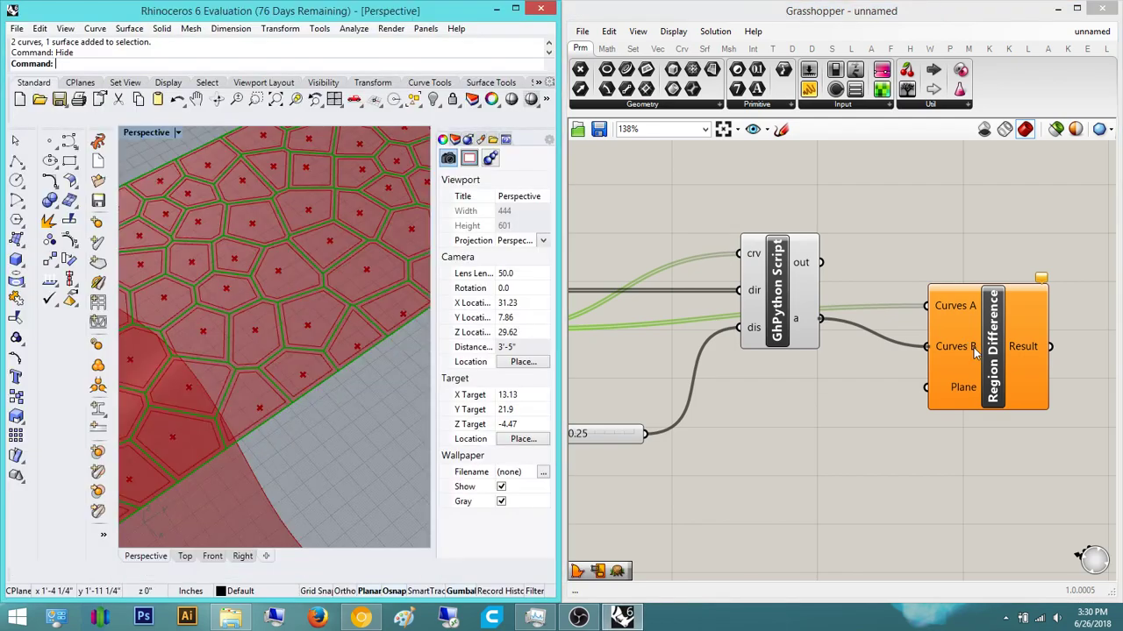
mouse_move(973, 351)
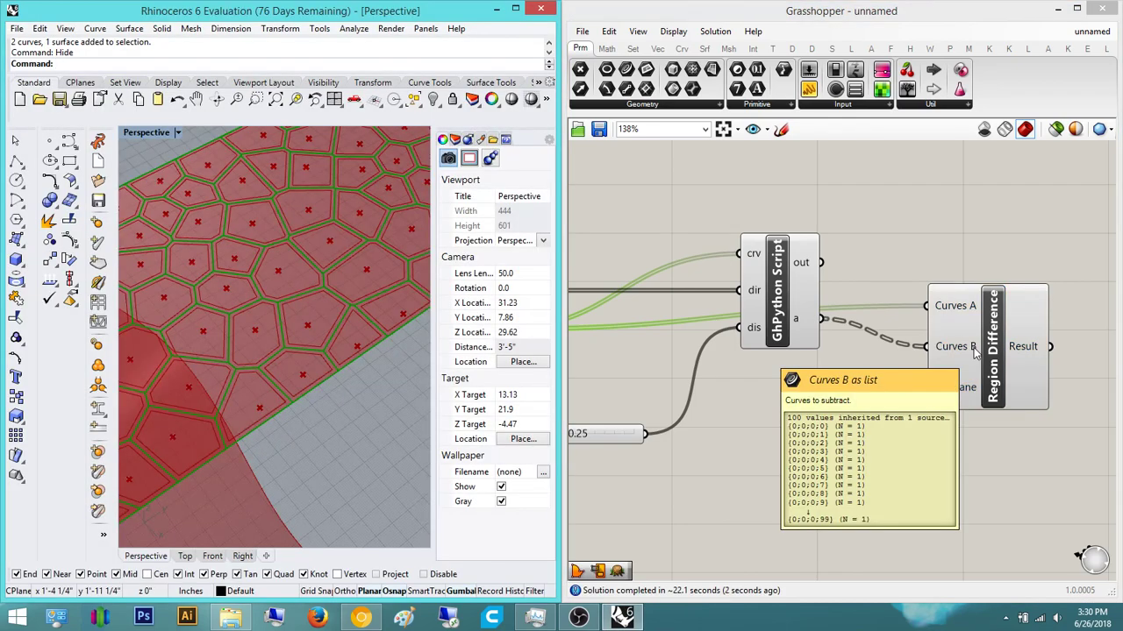
- Flatten the Curves B input of the Region Difference component
scroll(834, 261, down, 3)
right_drag(937, 305, 908, 231)
click(851, 228)
click(847, 265)
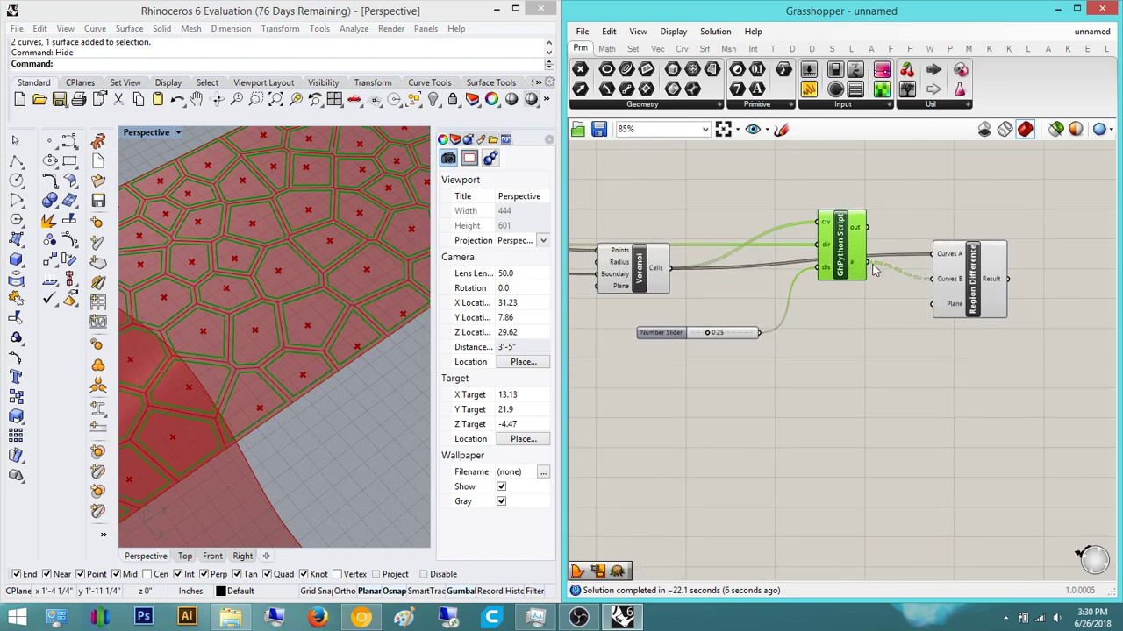
right_click(949, 279)
click(994, 388)
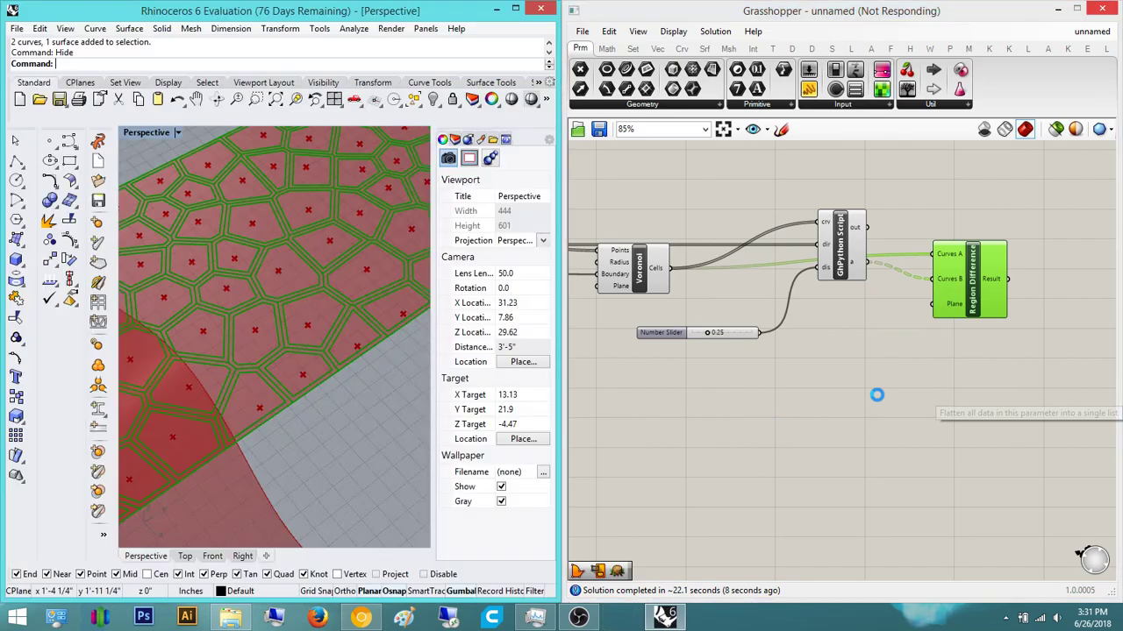
click(931, 360)
right_drag(950, 278, 836, 277)
click(838, 278)
- Add a Boundary Surfaces component and connect the Region Difference Result output to its Edges input
click(1041, 275)
right_drag(1047, 271, 1014, 275)
double_click(1015, 275)
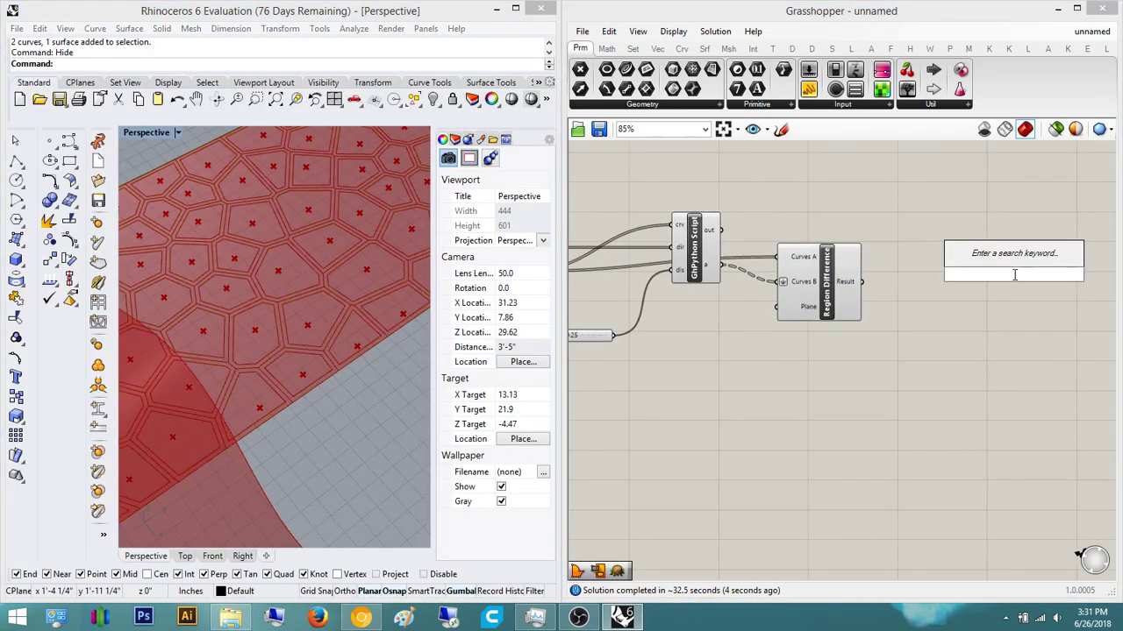
text(boundary)
key(Return)
scroll(1015, 278, up, 2)
drag(959, 278, 799, 288)
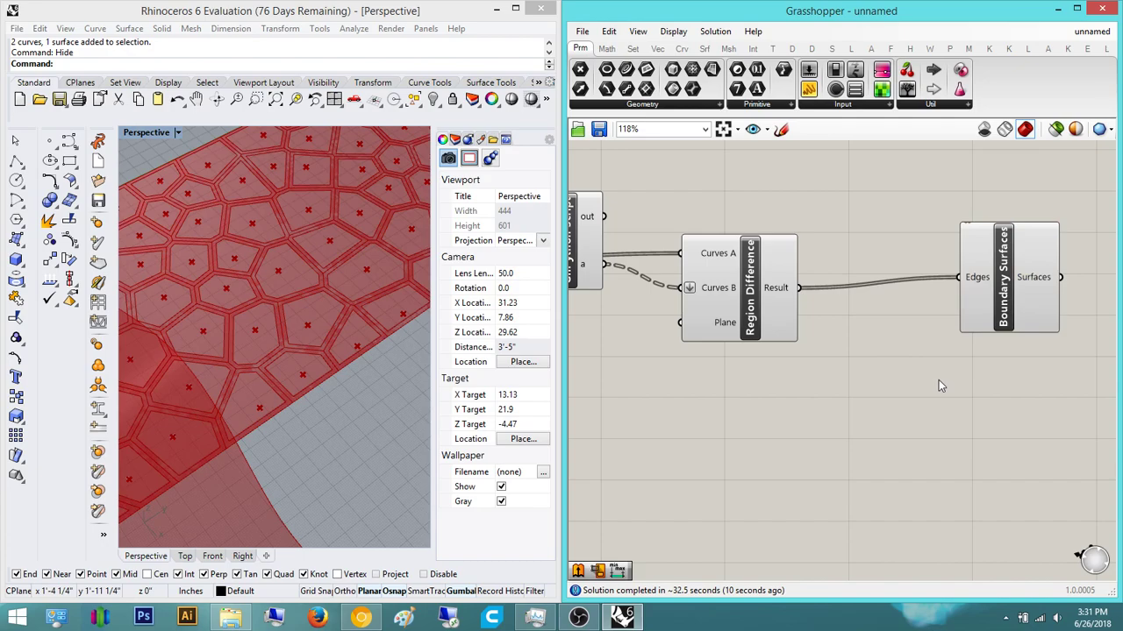
drag(1023, 261, 1016, 262)
right_drag(298, 293, 318, 266)
scroll(333, 266, down, 8)
scroll(256, 273, up, 4)
mouse_move(218, 296)
right_down()
mouse_move(239, 293)
mouse_move(228, 283)
mouse_move(221, 298)
right_up()
- Add an Extrude component and connect the Boundary Surfaces output to its Base input
click(1005, 412)
right_drag(1005, 413, 881, 407)
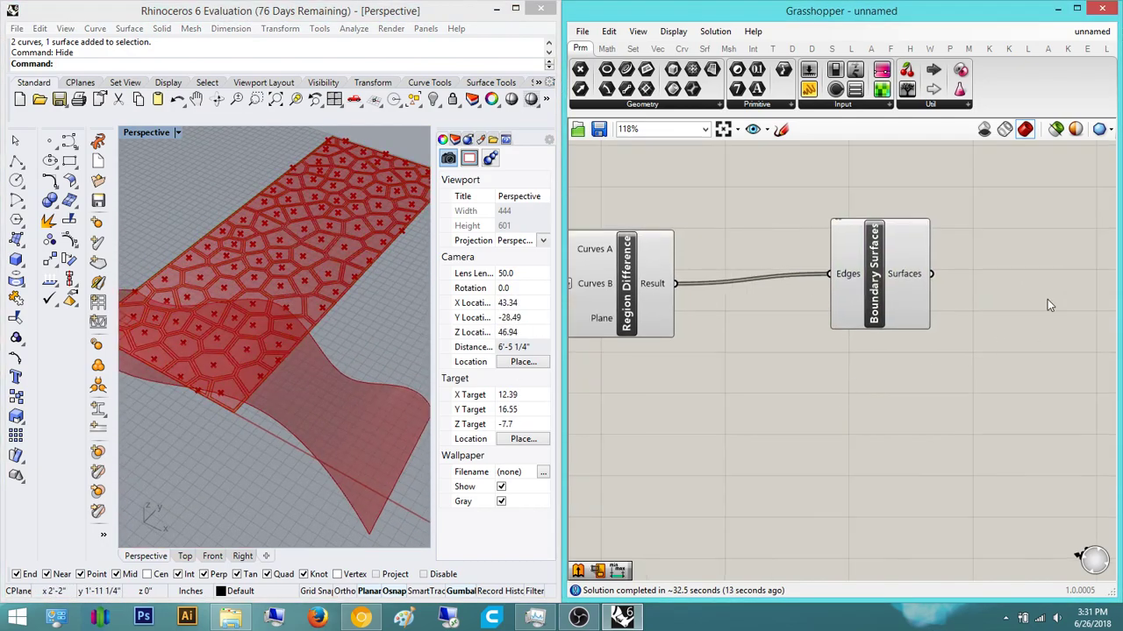
double_click(1057, 279)
text(extrude)
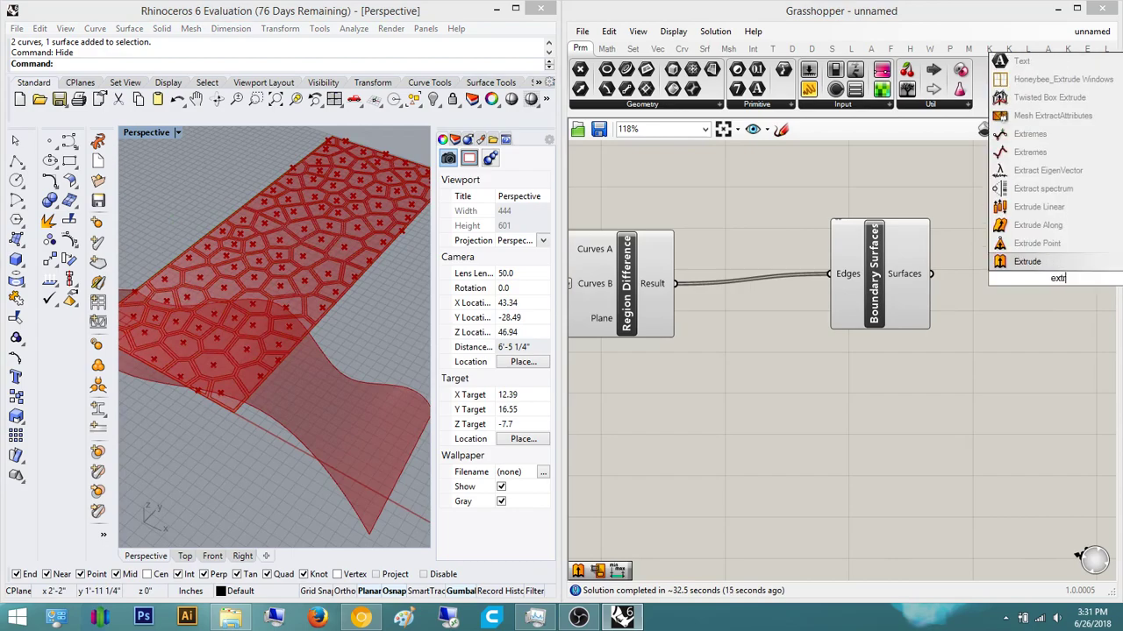
key(Return)
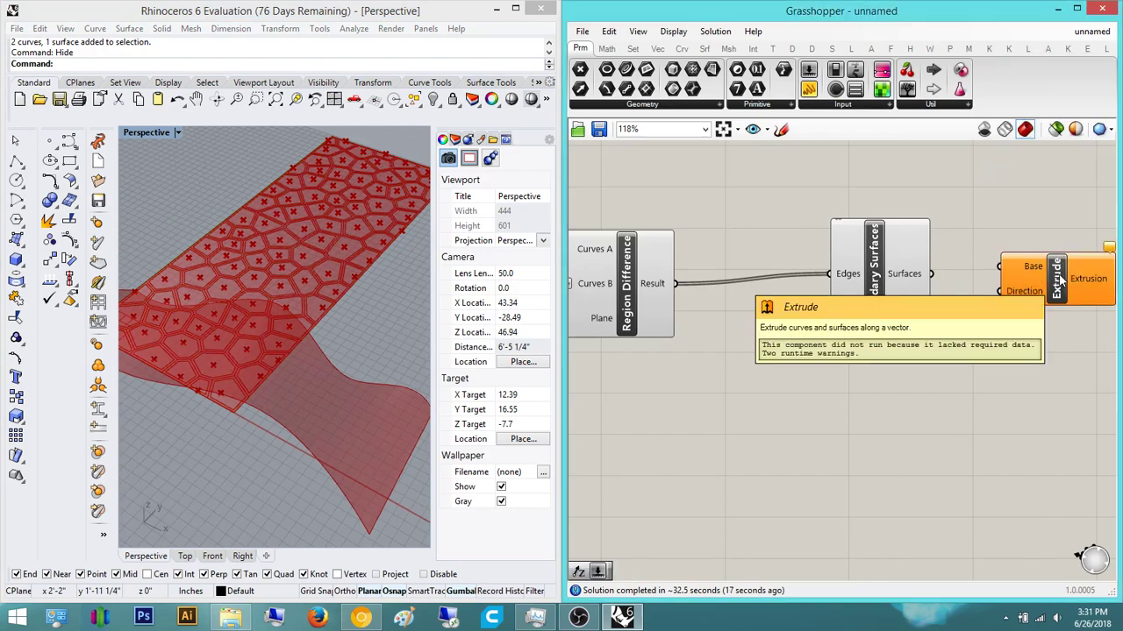
scroll(1066, 273, up, 2)
drag(989, 264, 909, 273)
- Add a Unit Z component and connect its Unit vector output to the Extrude component's Direction input
double_click(943, 481)
text(unit z)
key(Return)
scroll(1000, 401, up, 2)
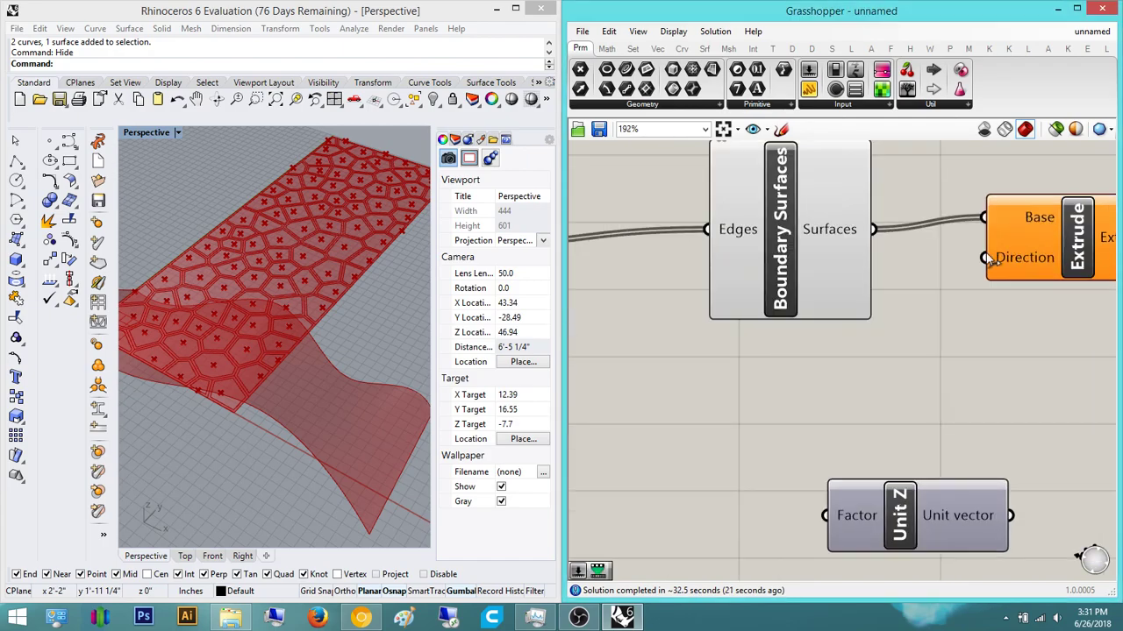
drag(983, 257, 1010, 516)
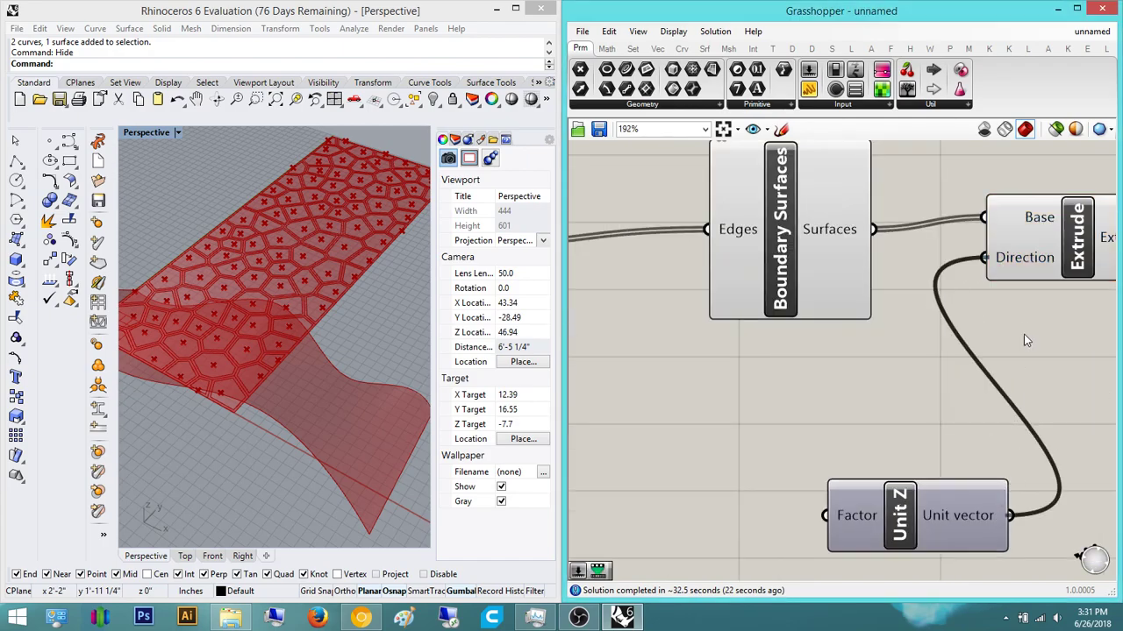
right_drag(1031, 267, 857, 308)
right_drag(1012, 381, 986, 385)
click(914, 273)
right_drag(318, 328, 396, 328)
right_drag(326, 377, 349, 372)
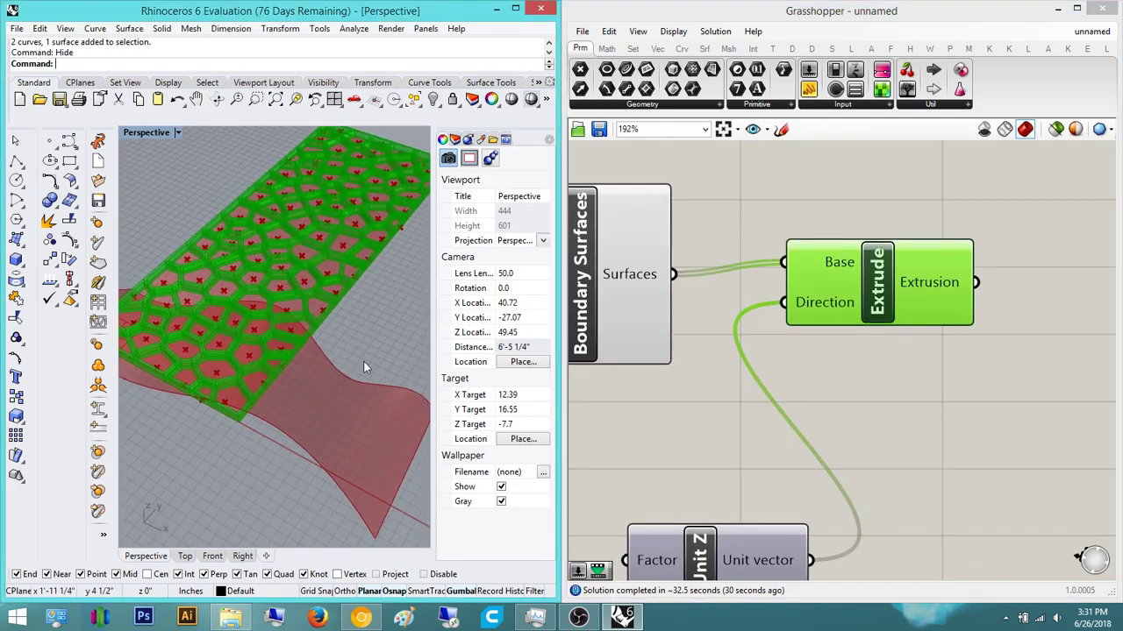
- Add a Surface Morph component and move it a little farther away from the Extrude component
right_drag(756, 377, 662, 380)
double_click(955, 384)
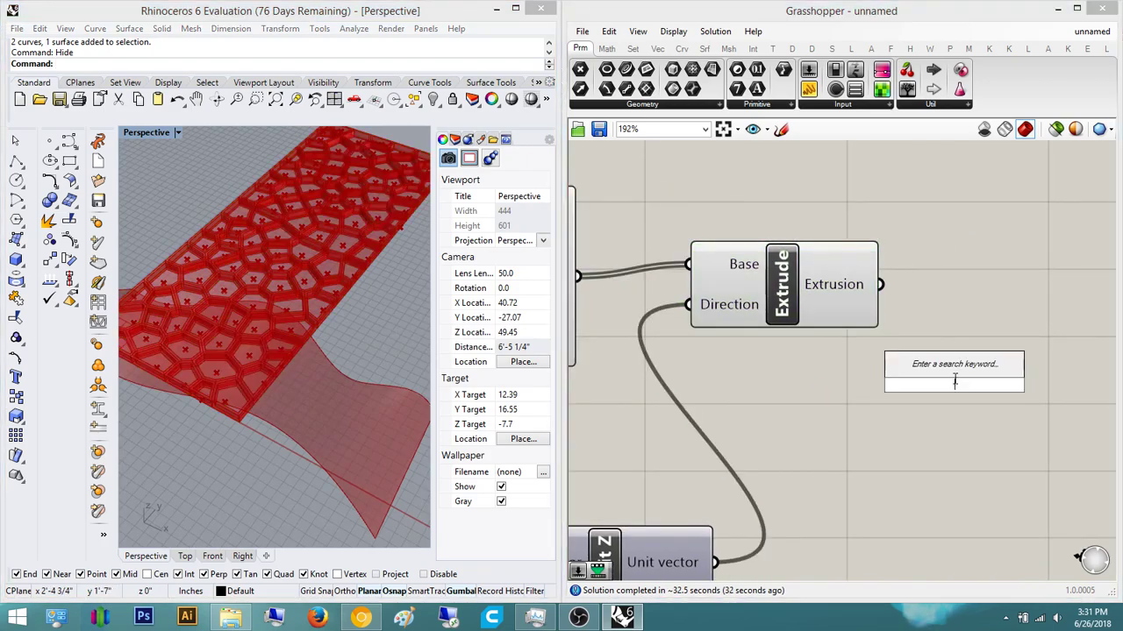
text(surface mor)
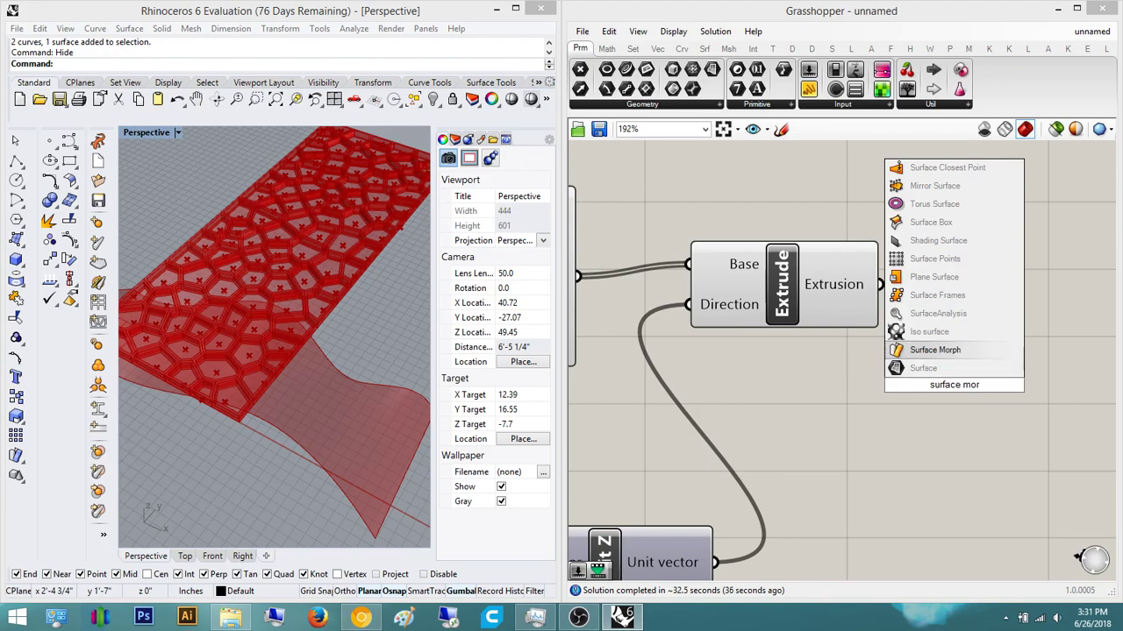
key(Return)
scroll(899, 363, down, 5)
scroll(899, 363, up, 5)
click(805, 246)
click(871, 216)
right_drag(873, 215, 844, 219)
scroll(839, 249, up, 1)
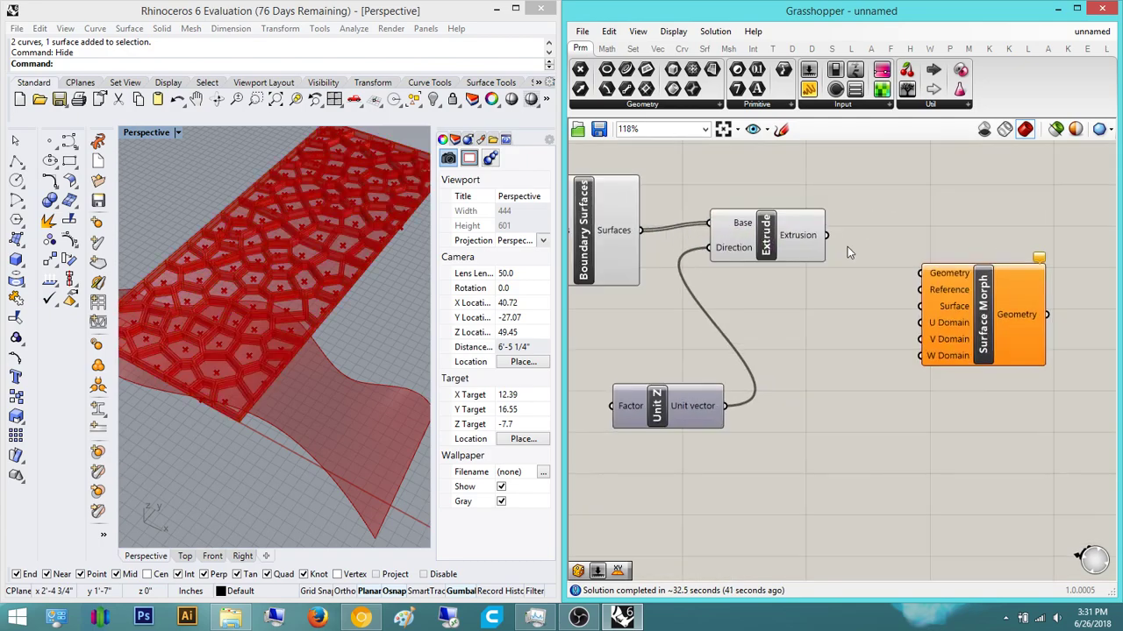
right_drag(818, 272, 729, 324)
drag(950, 381, 1011, 381)
right_drag(930, 318, 912, 332)
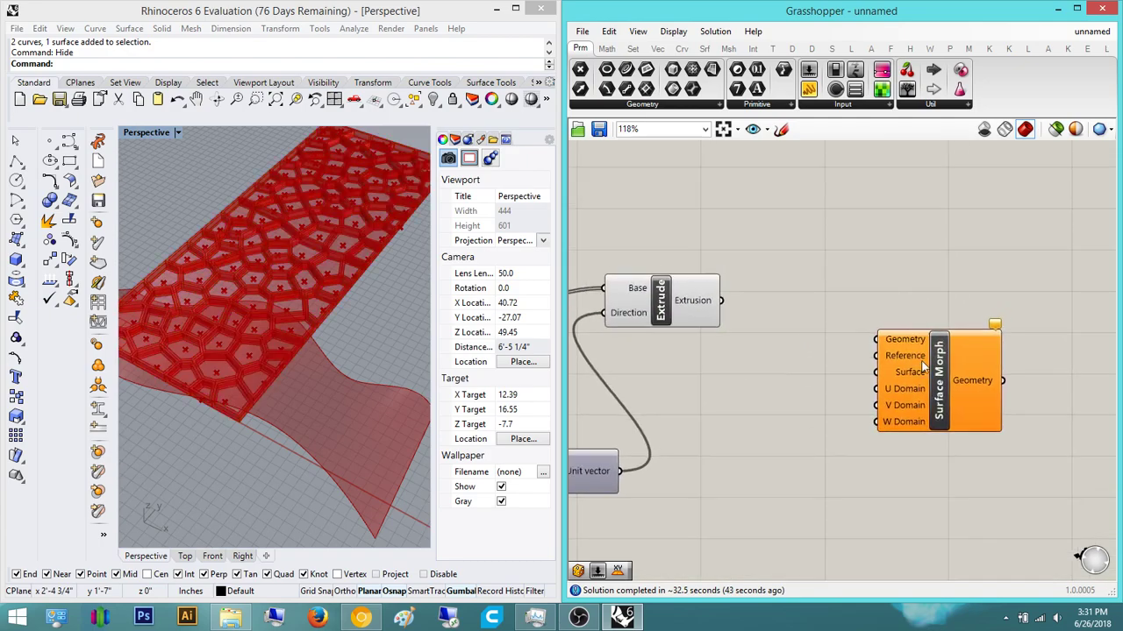
- Examine the Geometry, Reference, Surface and U, V and W Domain inputs of the Surface Morph component
scroll(912, 338, up, 4)
right_drag(923, 419, 786, 325)
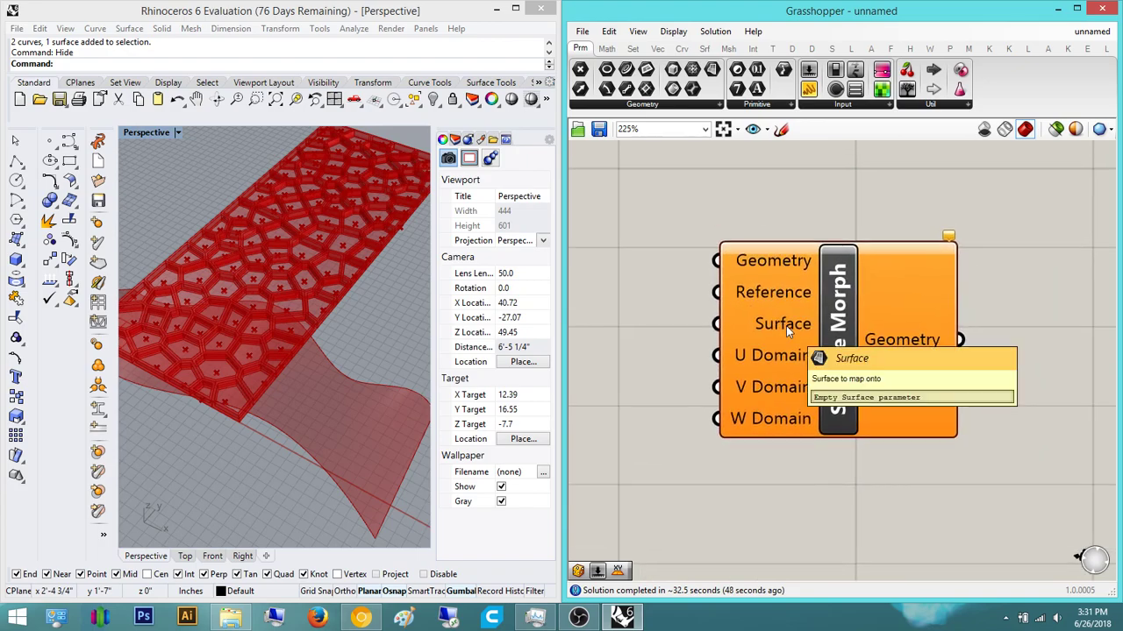
scroll(827, 432, up, 6)
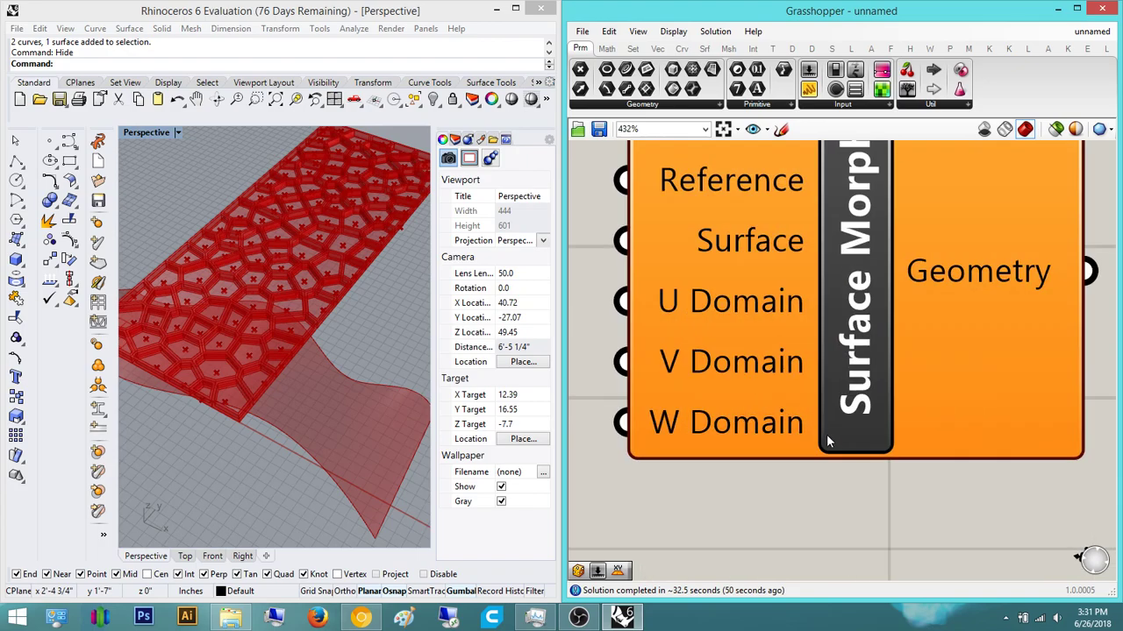
scroll(827, 431, down, 4)
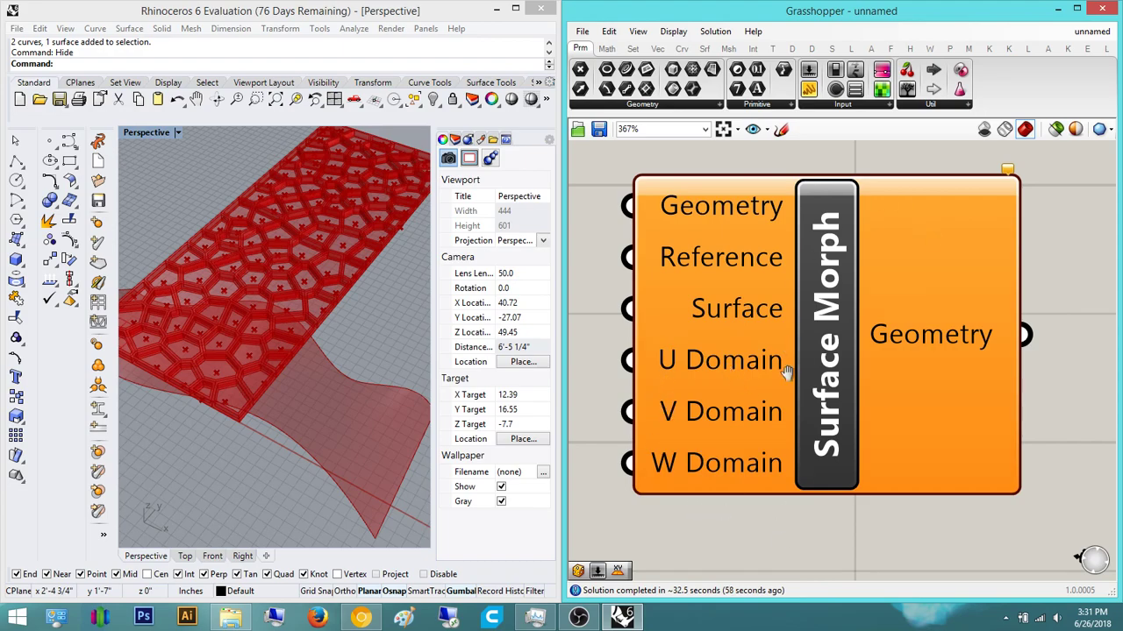
scroll(835, 368, down, 2)
right_drag(839, 363, 960, 353)
scroll(960, 353, down, 3)
right_drag(882, 338, 870, 342)
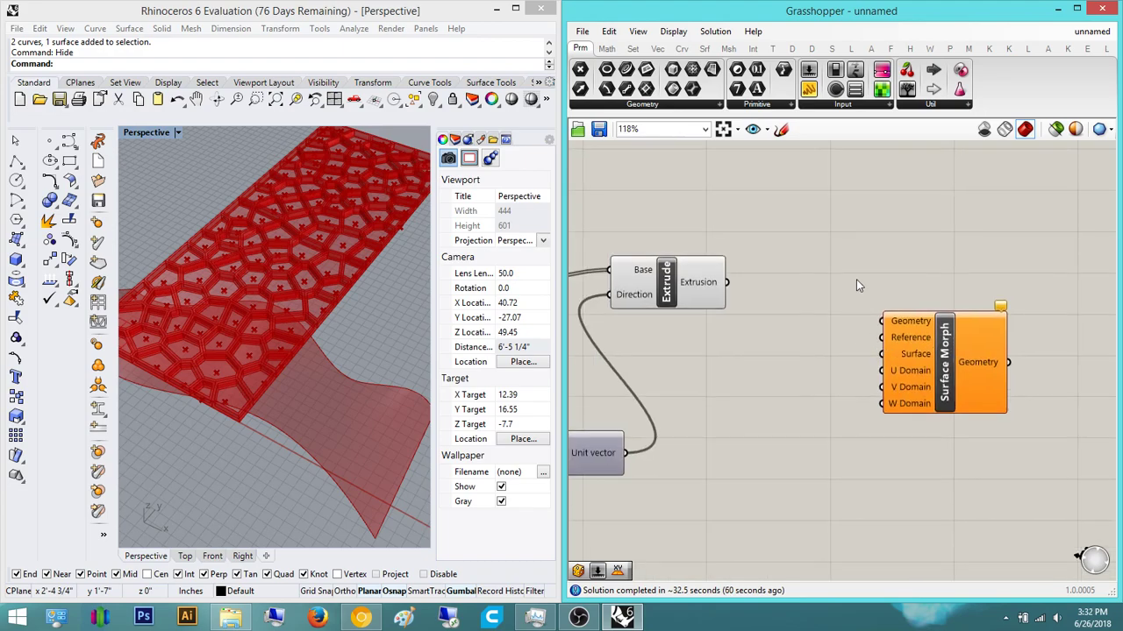
right_drag(856, 284, 886, 288)
scroll(955, 369, up, 3)
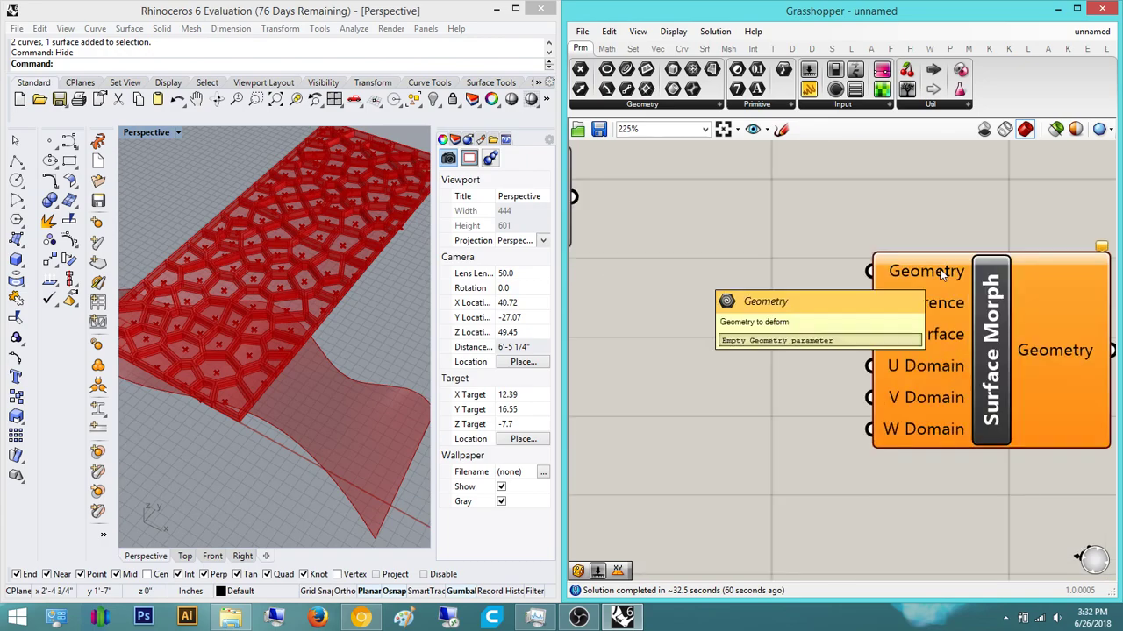
- Connect the Extrusion output to the Geometry input of the Surface Morph component
right_drag(733, 276, 869, 288)
click(656, 201)
drag(713, 209, 1013, 284)
click(1051, 243)
right_drag(1051, 243, 837, 215)
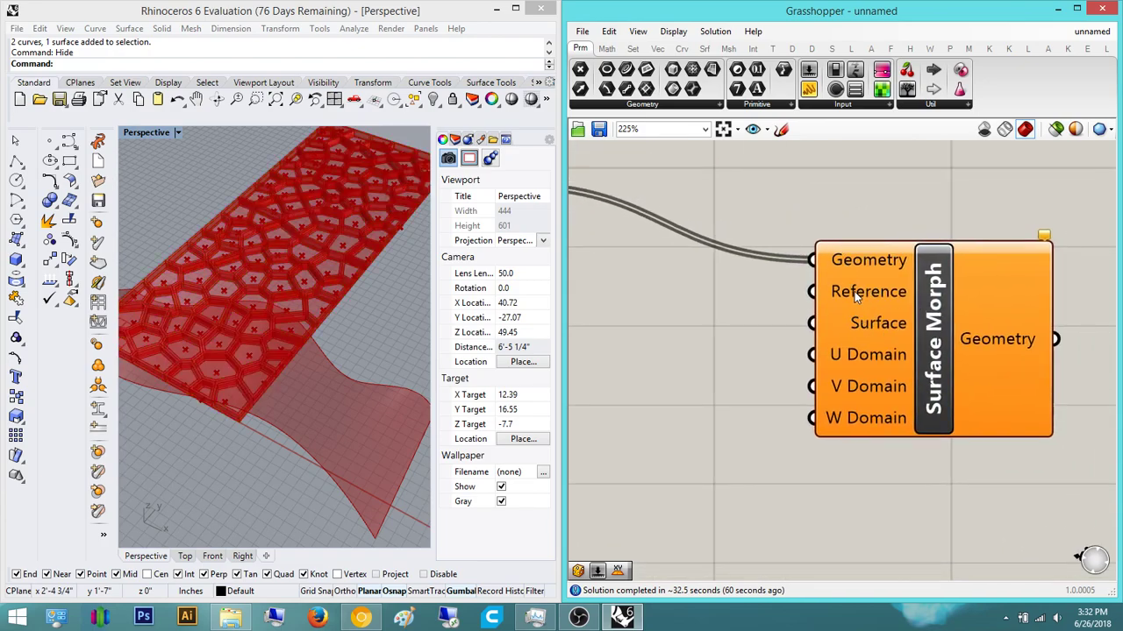
- Add a Bounding Box component above the Surface Morph component and switch it to Union Box mode
mouse_move(851, 292)
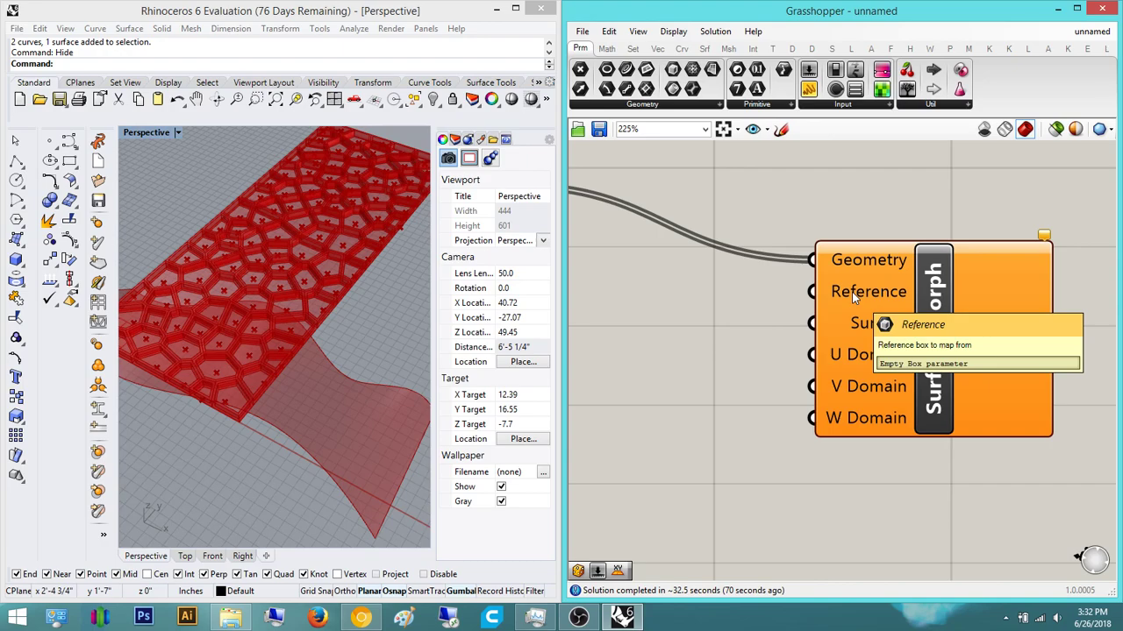
scroll(852, 292, down, 3)
double_click(832, 235)
text(bounding)
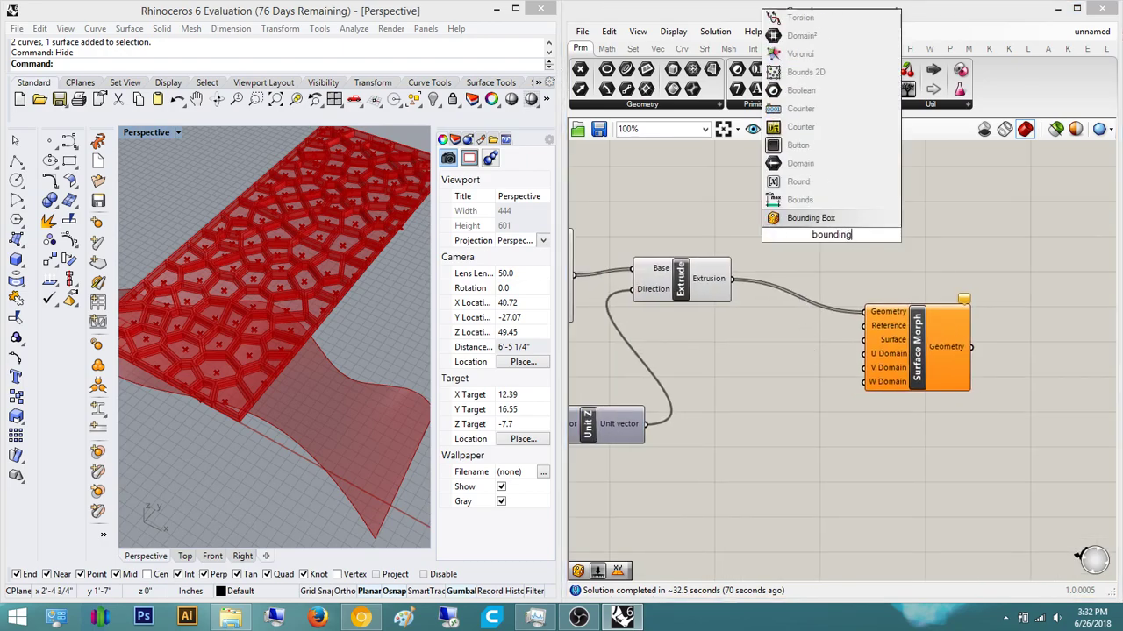
key(Return)
scroll(835, 243, up, 4)
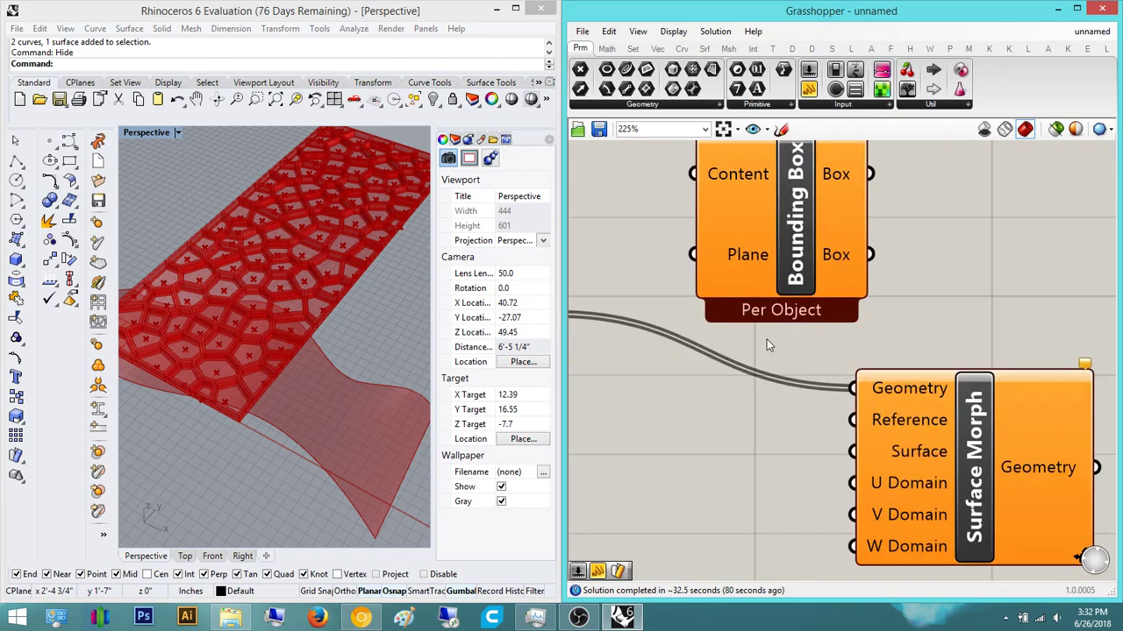
scroll(820, 281, down, 2)
scroll(820, 280, up, 2)
right_click(807, 282)
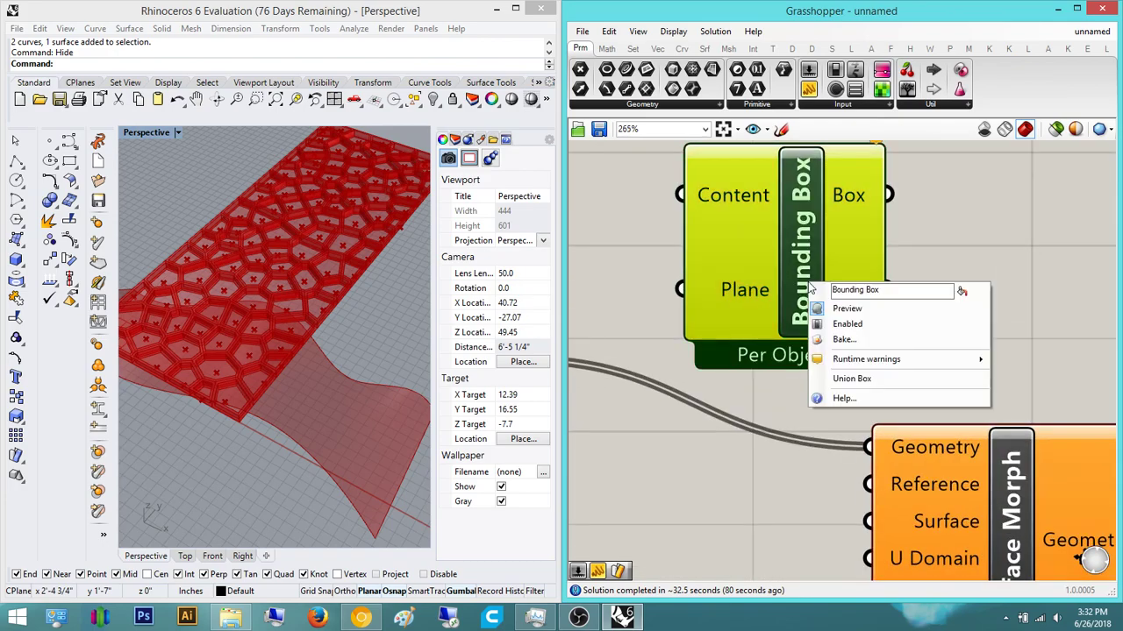
click(827, 376)
click(981, 292)
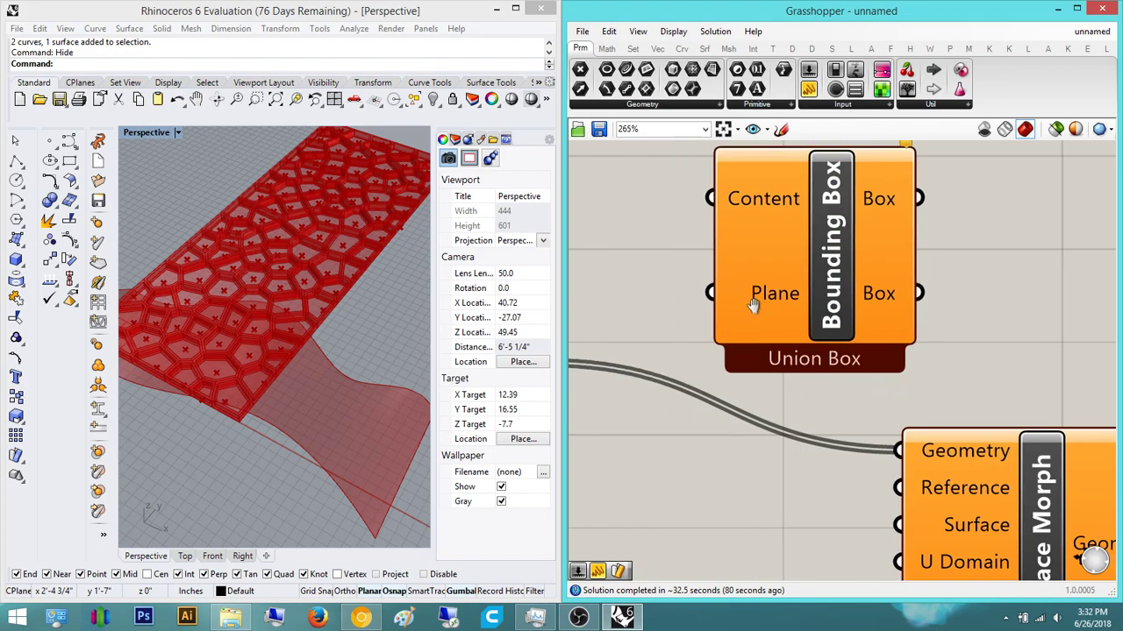
- Flatten the Bounding Box component's Content input and connect the Extrusion output to it
scroll(772, 325, down, 2)
drag(798, 304, 799, 201)
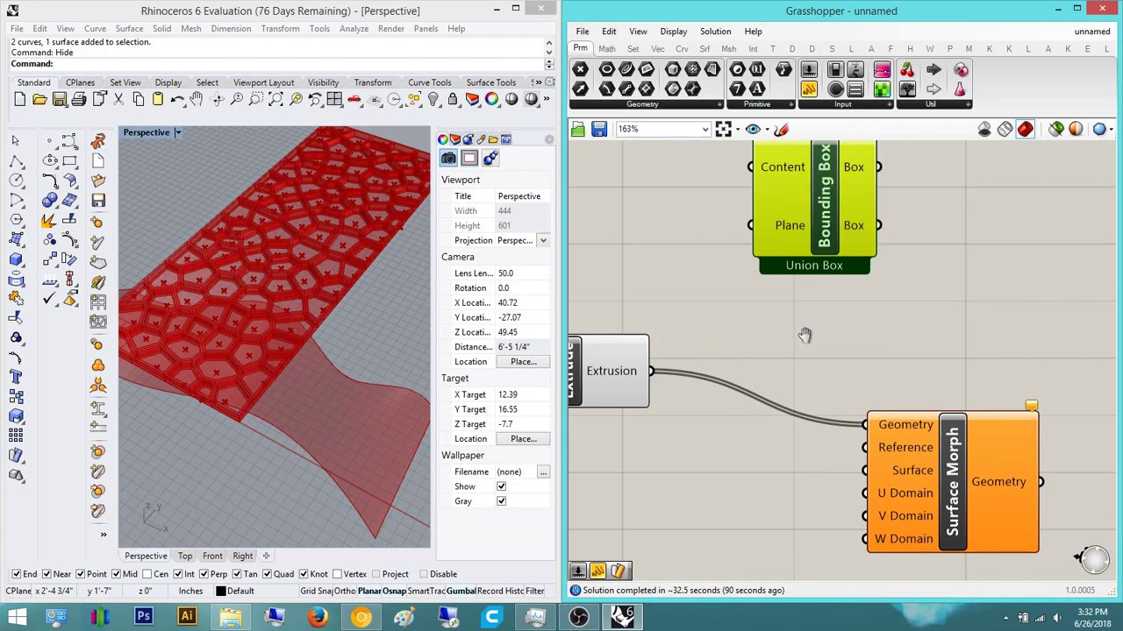
right_drag(698, 370, 804, 348)
click(804, 348)
scroll(877, 306, down, 1)
right_drag(884, 291, 811, 312)
right_click(826, 188)
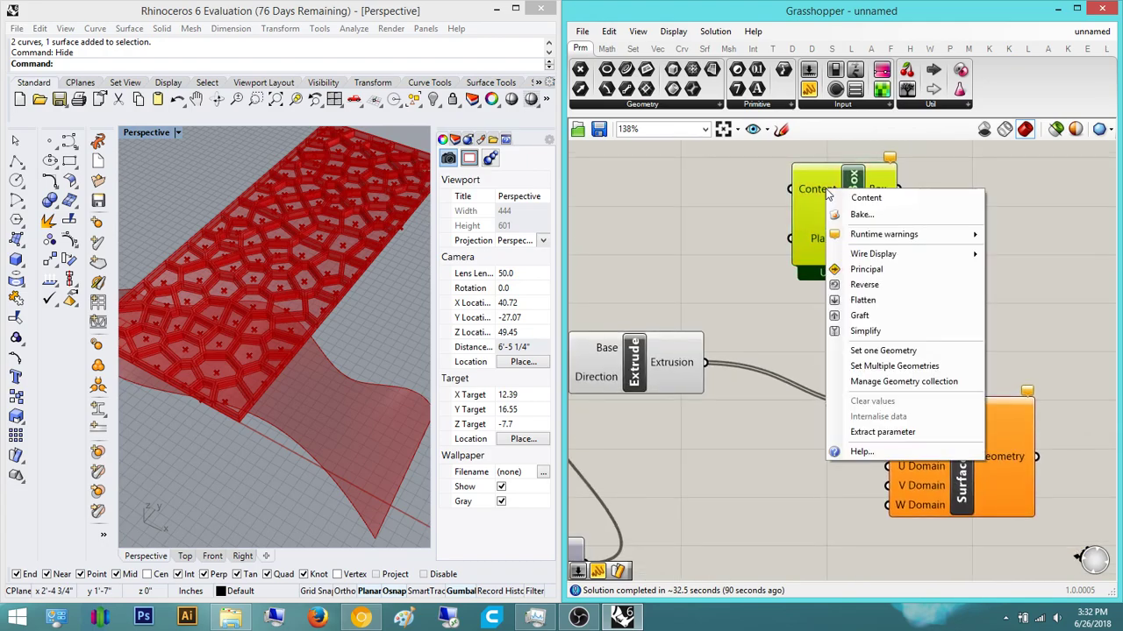
click(890, 303)
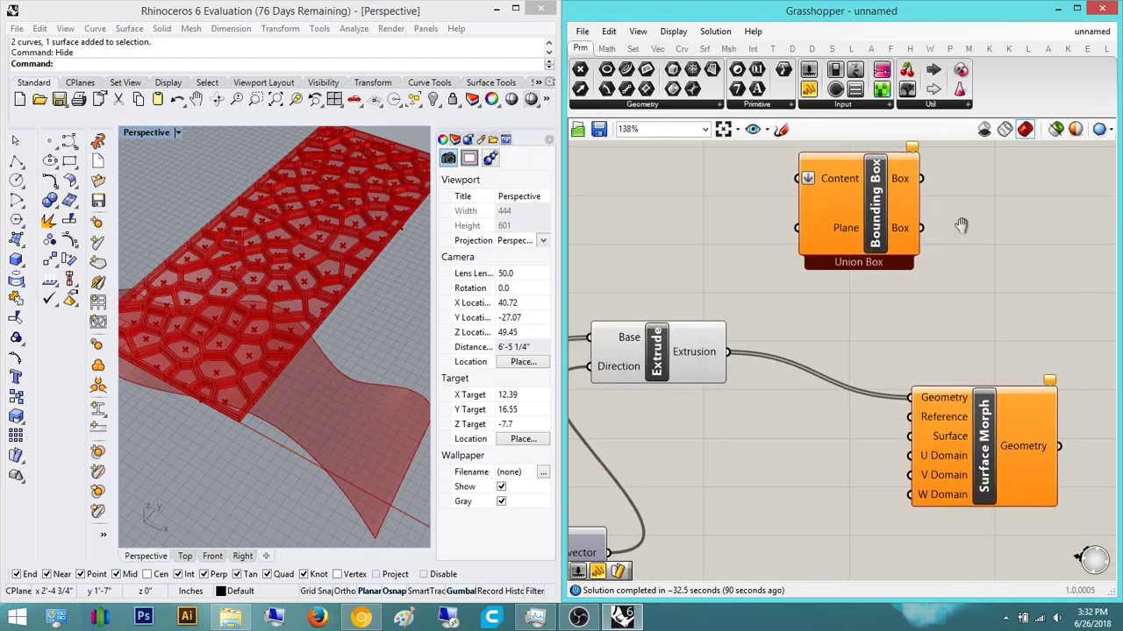
drag(804, 178, 735, 352)
- Make room beside the Bounding Box component and connect its first Box output to the Reference input of Surface Morph
right_drag(912, 303, 755, 329)
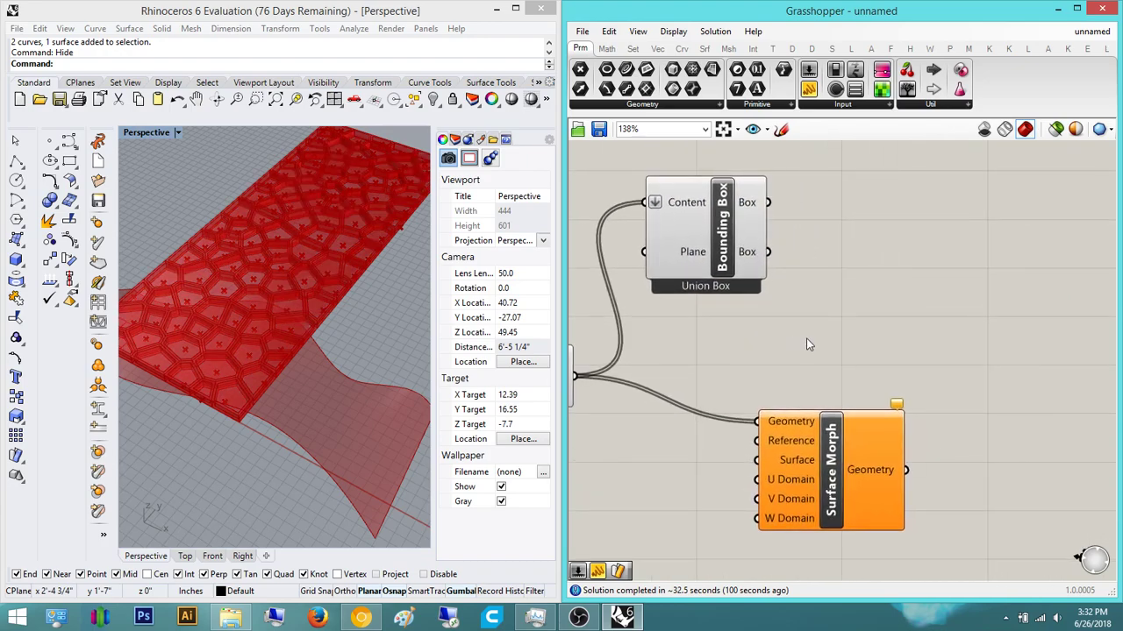
right_drag(857, 394, 772, 378)
drag(763, 410, 835, 409)
right_drag(786, 311, 913, 291)
drag(767, 210, 762, 261)
click(837, 253)
right_drag(837, 253, 773, 246)
drag(744, 222, 817, 398)
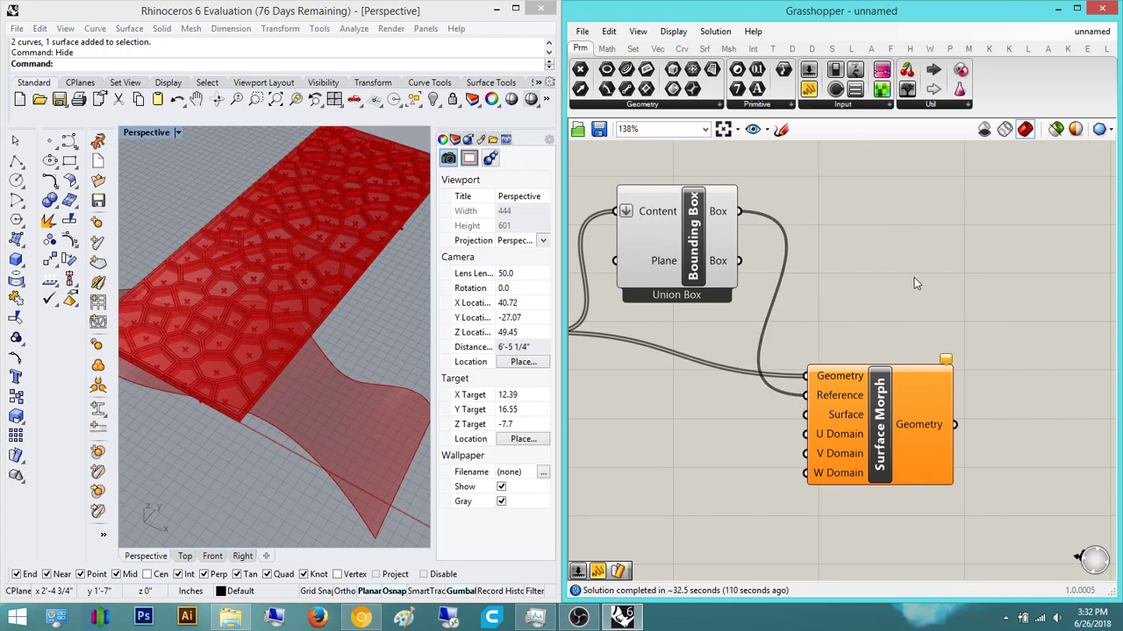
- Connect the original Surface parameter at the start of the definition to the Surface input of Surface Morph
scroll(813, 386, up, 3)
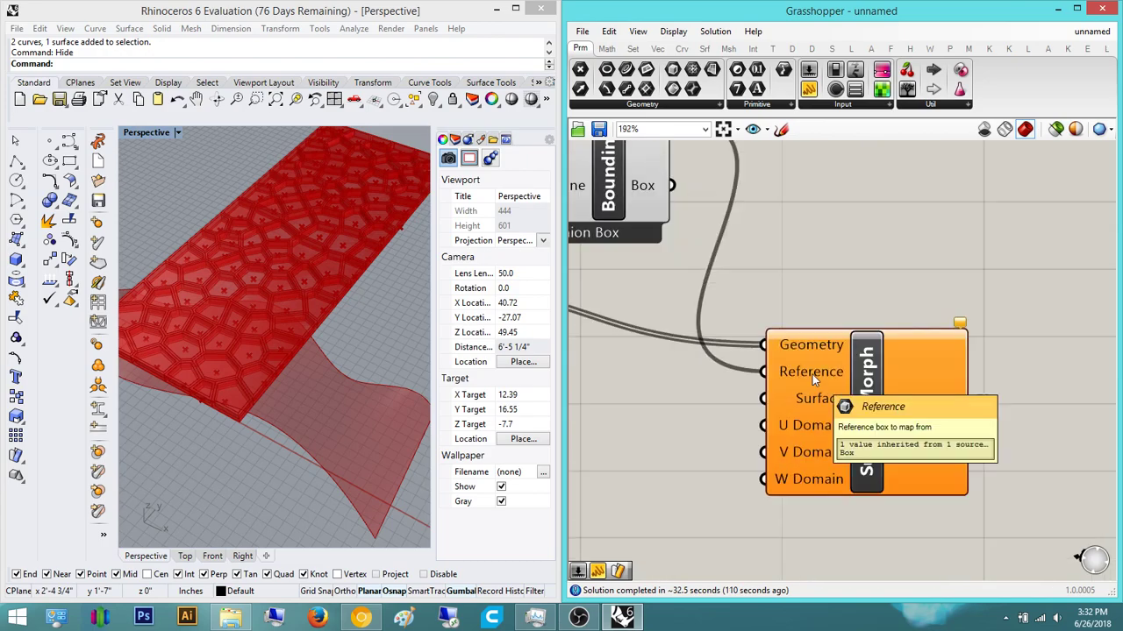
scroll(814, 395, up, 2)
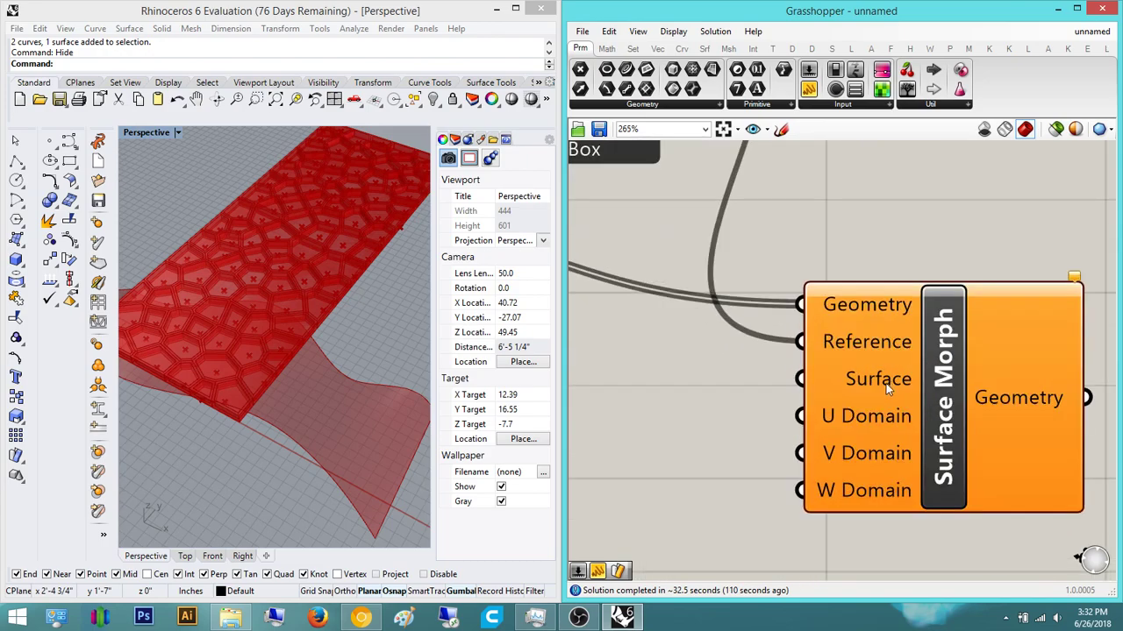
scroll(822, 385, down, 15)
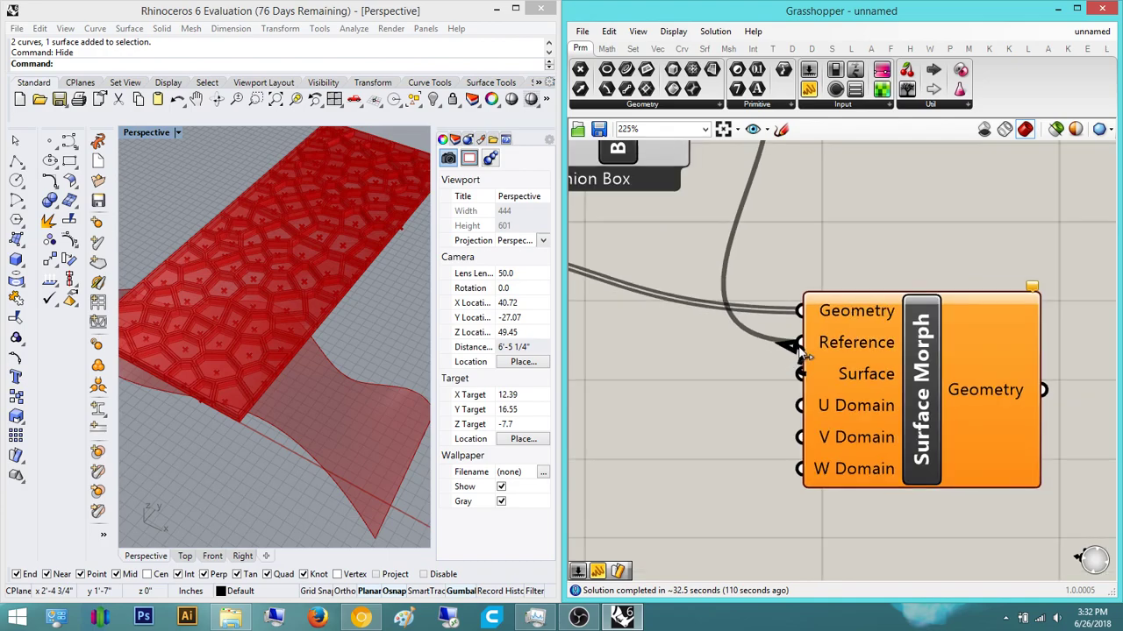
scroll(789, 356, down, 5)
scroll(593, 355, up, 10)
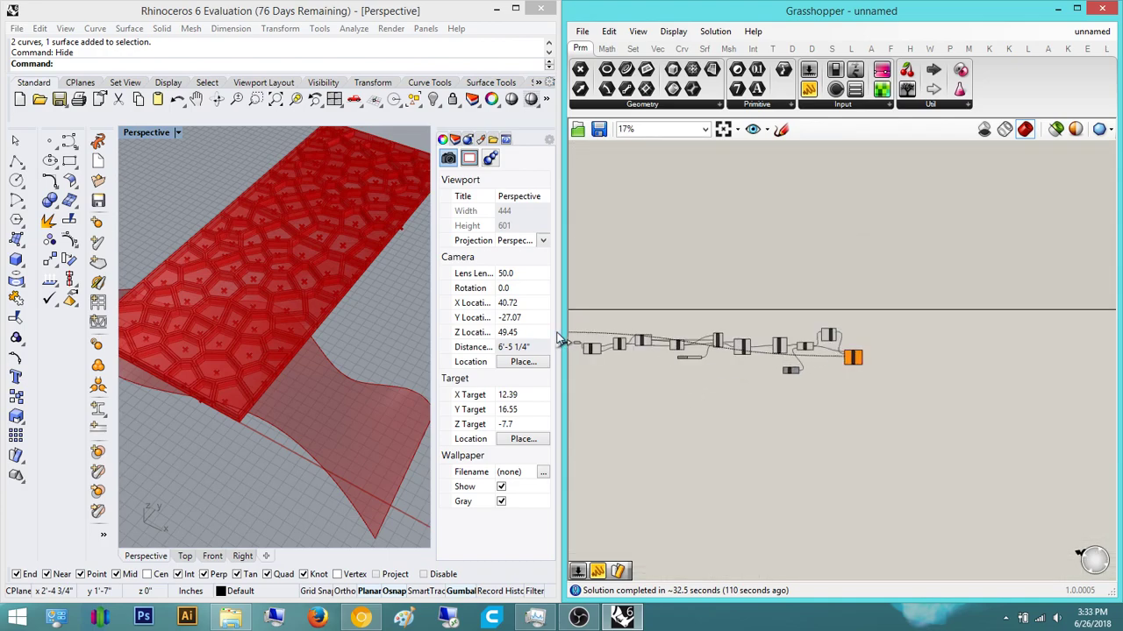
scroll(653, 368, up, 3)
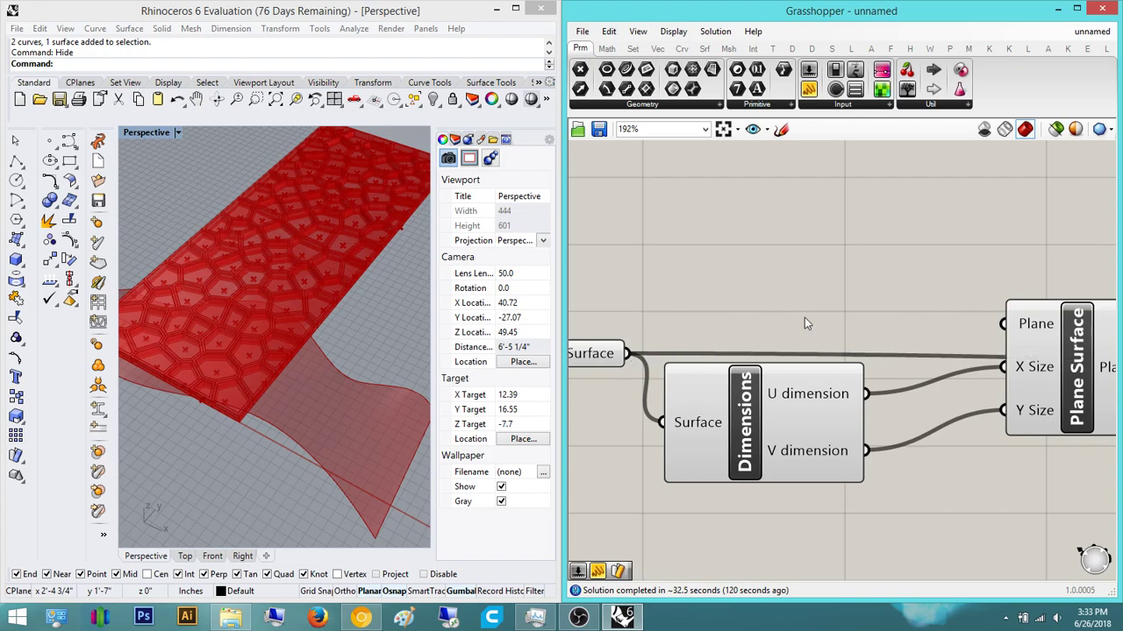
scroll(713, 318, down, 3)
scroll(713, 318, down, 3)
scroll(869, 356, up, 8)
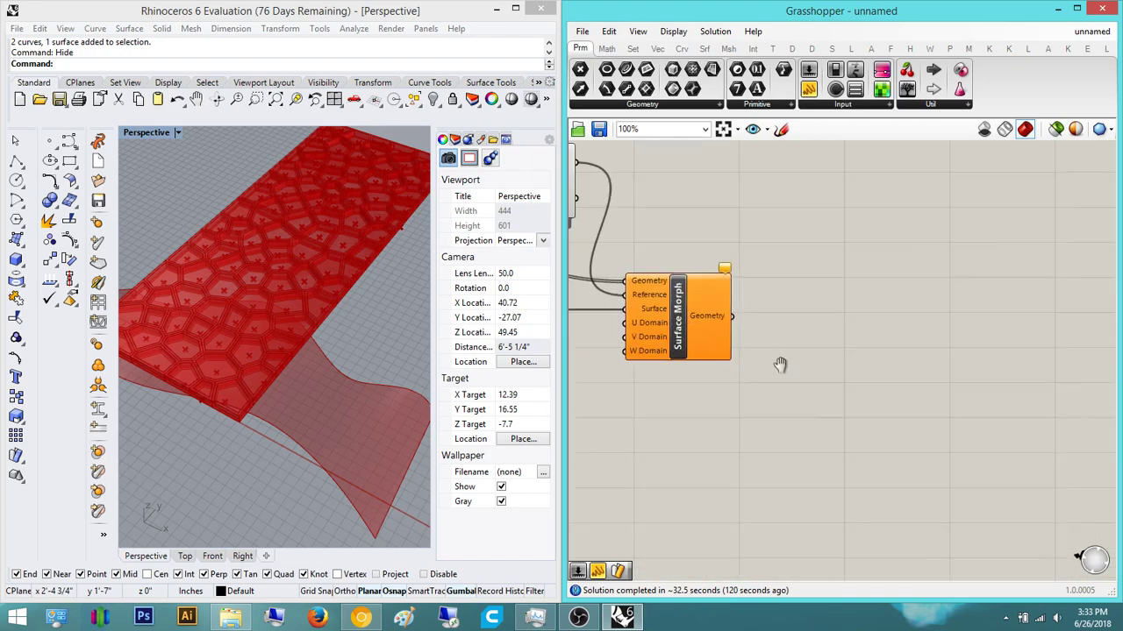
- Add a Number Slider set to 1.00, duplicate it twice and stack the three sliders beside the Surface Morph component
scroll(805, 365, up, 1)
double_click(688, 444)
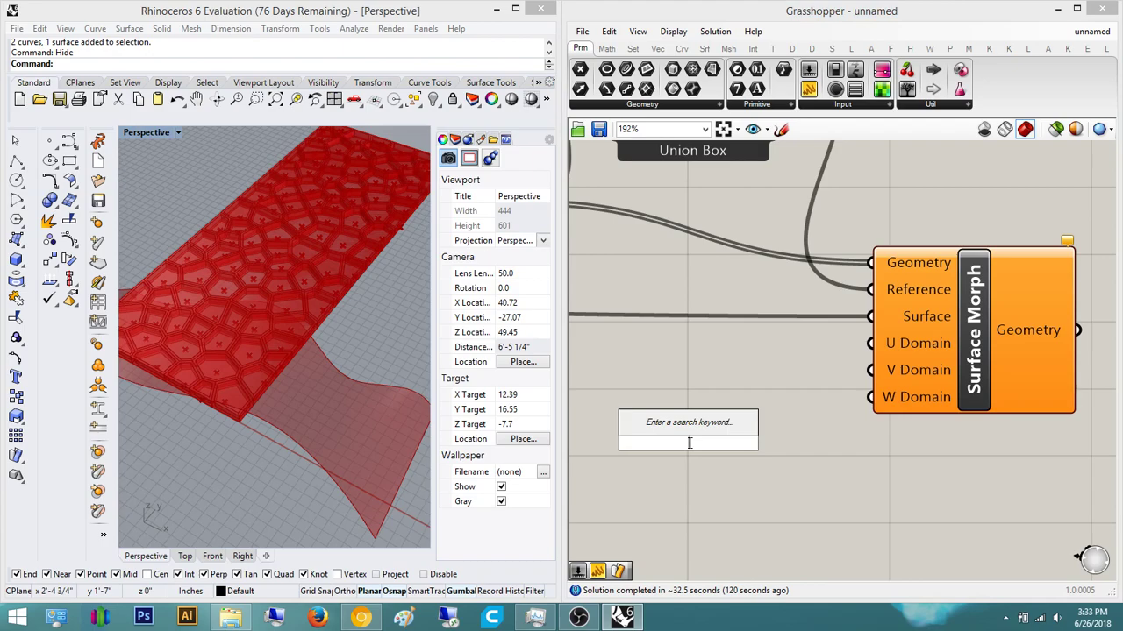
text(1)
key(Return)
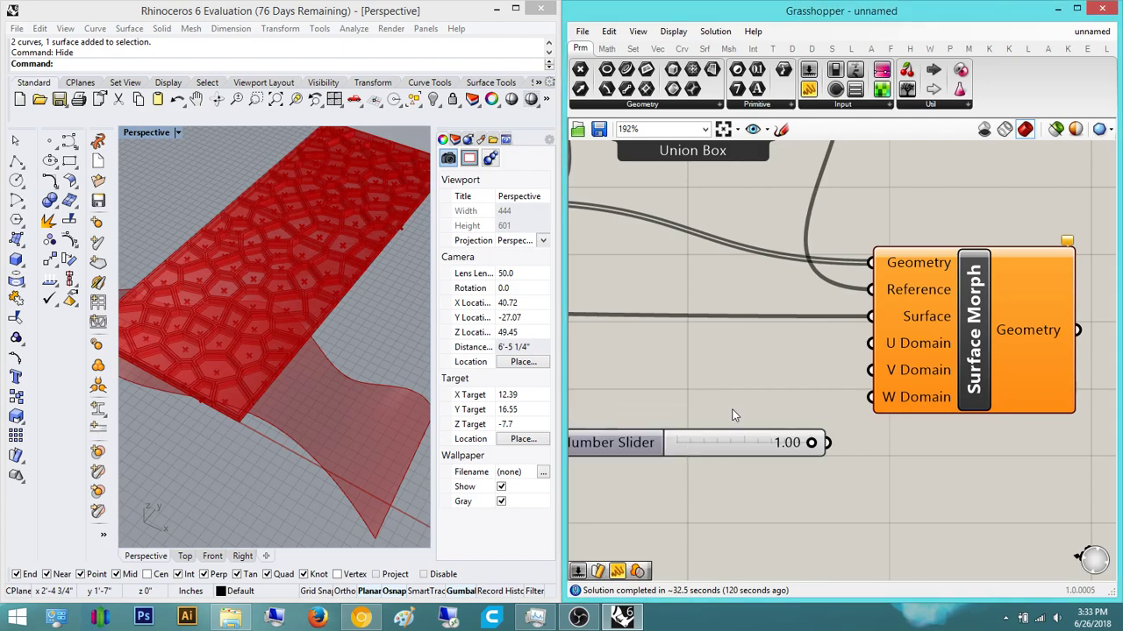
click(708, 448)
key(ctrl+c)
key(ctrl+v)
key(ctrl+v)
drag(745, 472, 730, 382)
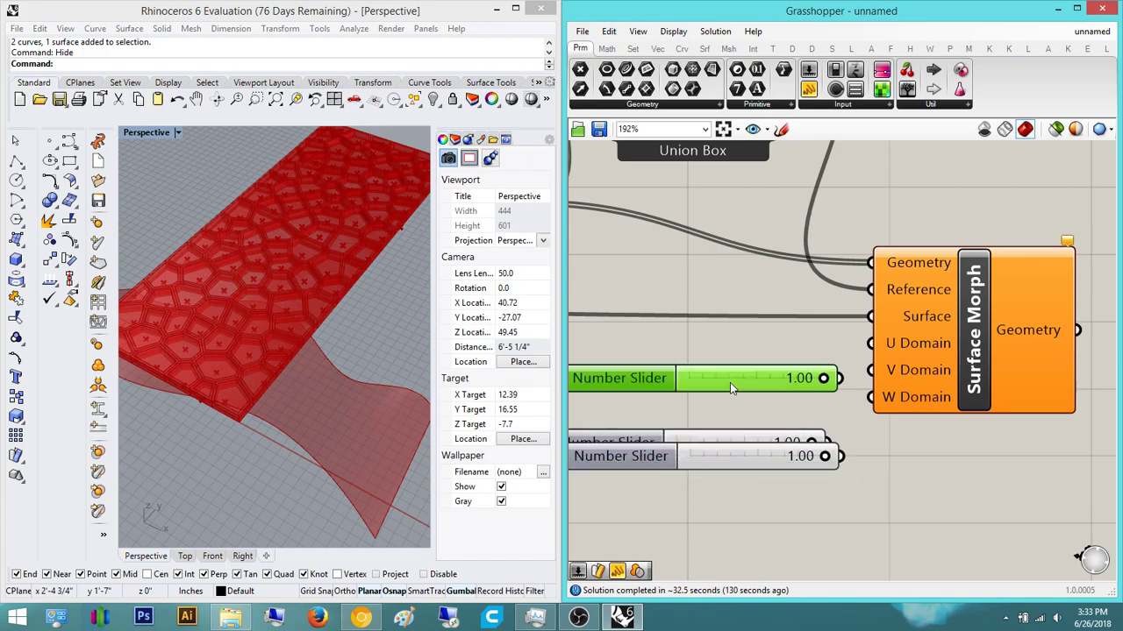
drag(775, 453, 780, 413)
- Connect the three number sliders to the U, V and W Domain inputs of Surface Morph and line them up
drag(839, 378, 867, 373)
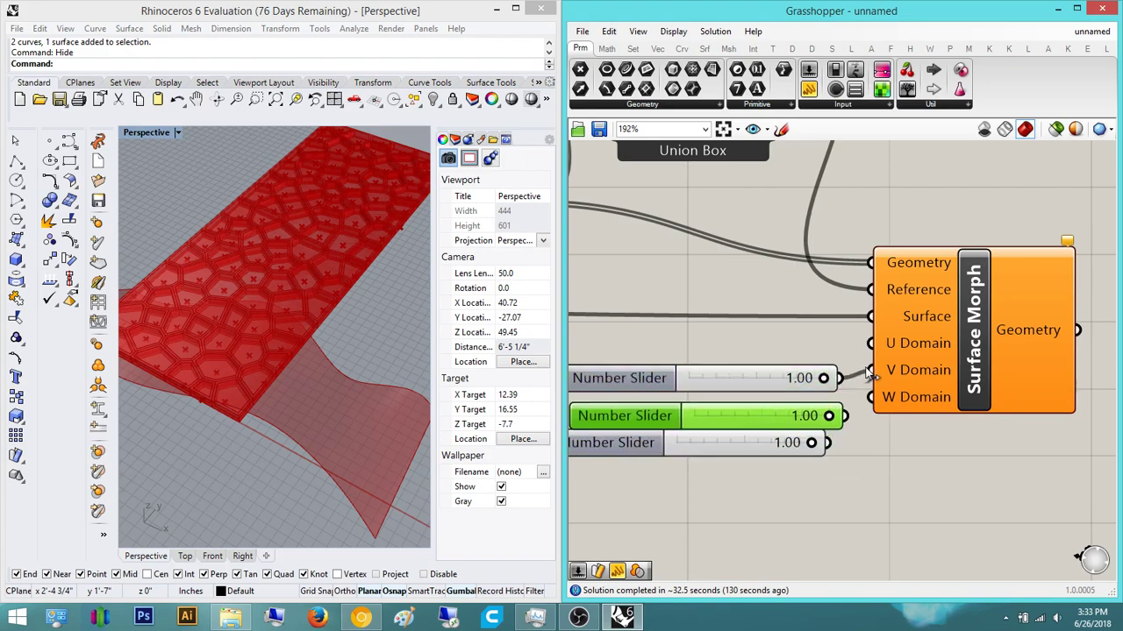
drag(845, 418, 870, 346)
drag(870, 398, 826, 442)
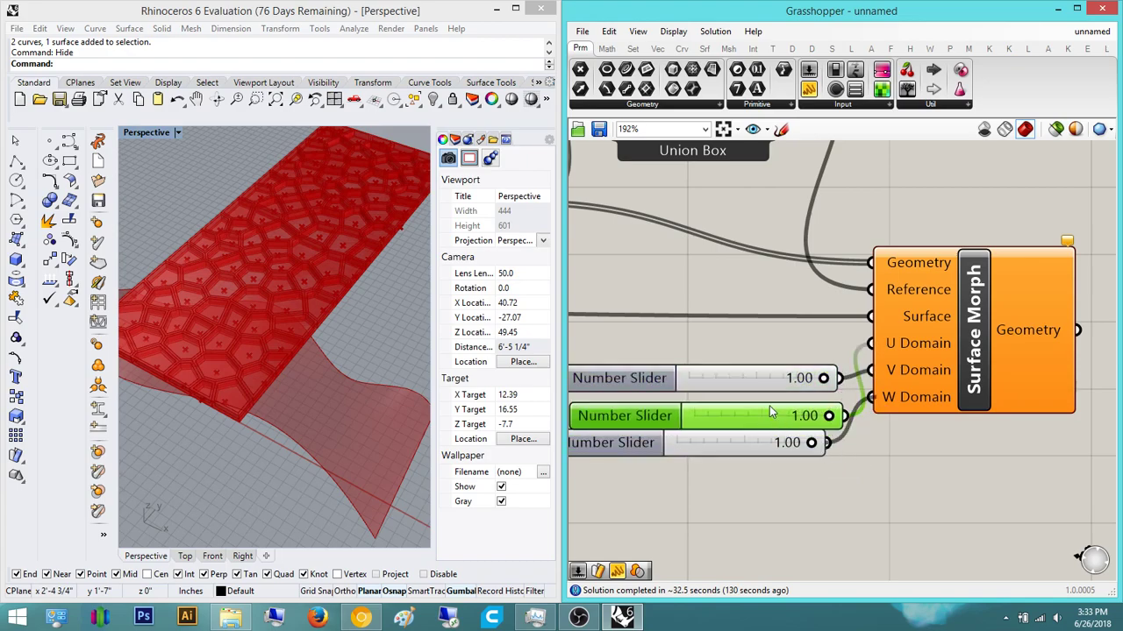
drag(650, 416, 631, 399)
click(931, 450)
click(726, 294)
right_drag(726, 294, 794, 292)
- Inspect the Surface Morph result on the wavy surface in the Rhino viewport, close up and from several angles
right_drag(250, 351, 280, 356)
scroll(263, 359, down, 2)
right_drag(206, 364, 303, 363)
scroll(207, 383, up, 7)
right_drag(207, 384, 193, 366)
scroll(177, 389, up, 6)
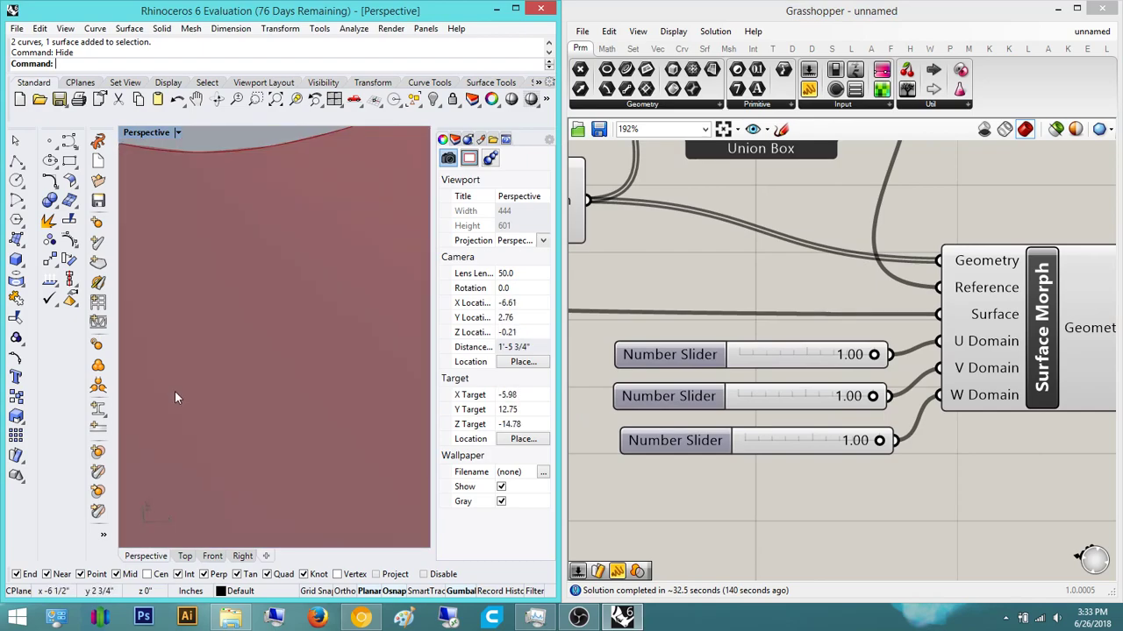
scroll(176, 395, down, 7)
right_drag(275, 356, 189, 346)
scroll(192, 377, up, 4)
scroll(332, 351, down, 4)
shift+right_drag(263, 369, 273, 301)
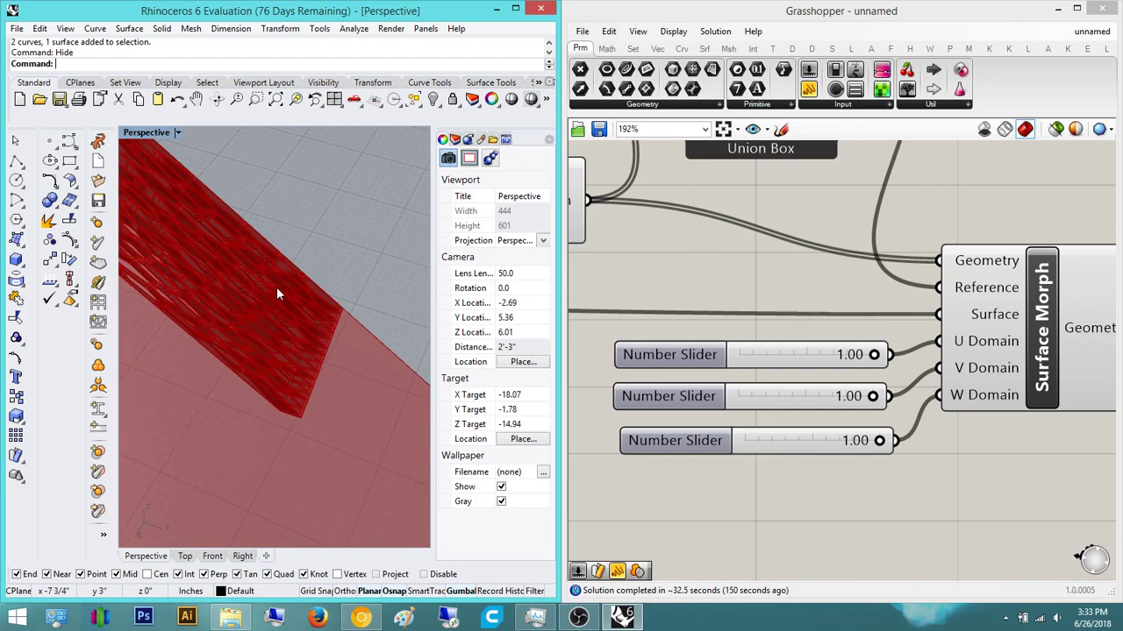
scroll(274, 299, down, 8)
- Review the Surface Morph component's domain inputs and sliders alongside the overall geometry in the Rhino viewport
right_drag(955, 446, 833, 433)
click(903, 255)
click(933, 203)
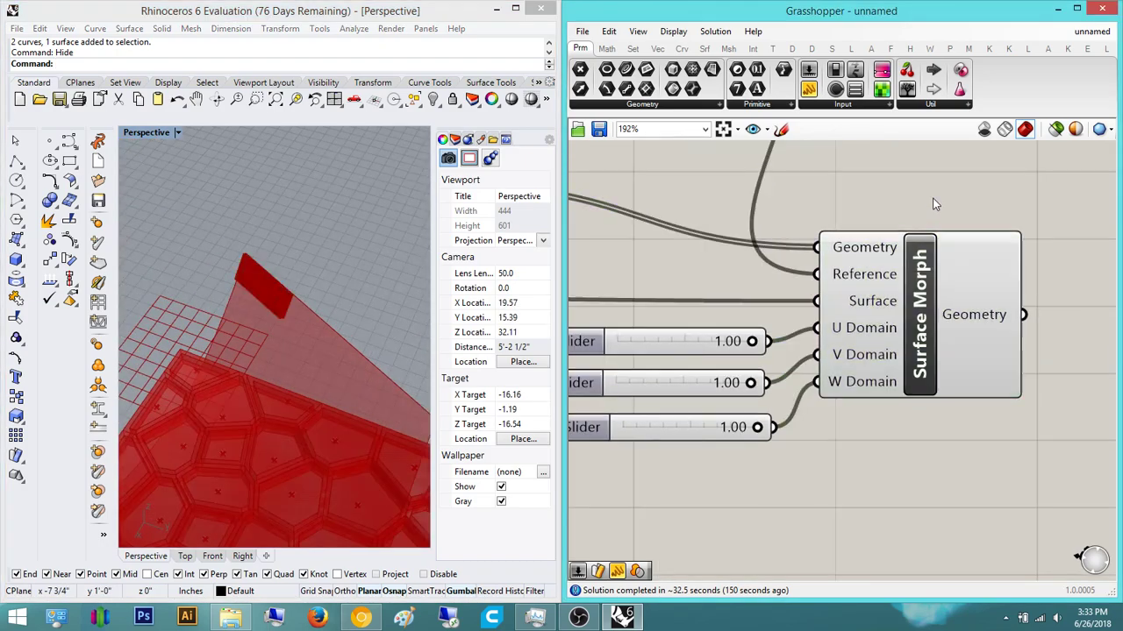
right_drag(926, 253, 954, 255)
scroll(958, 260, down, 4)
scroll(930, 287, up, 4)
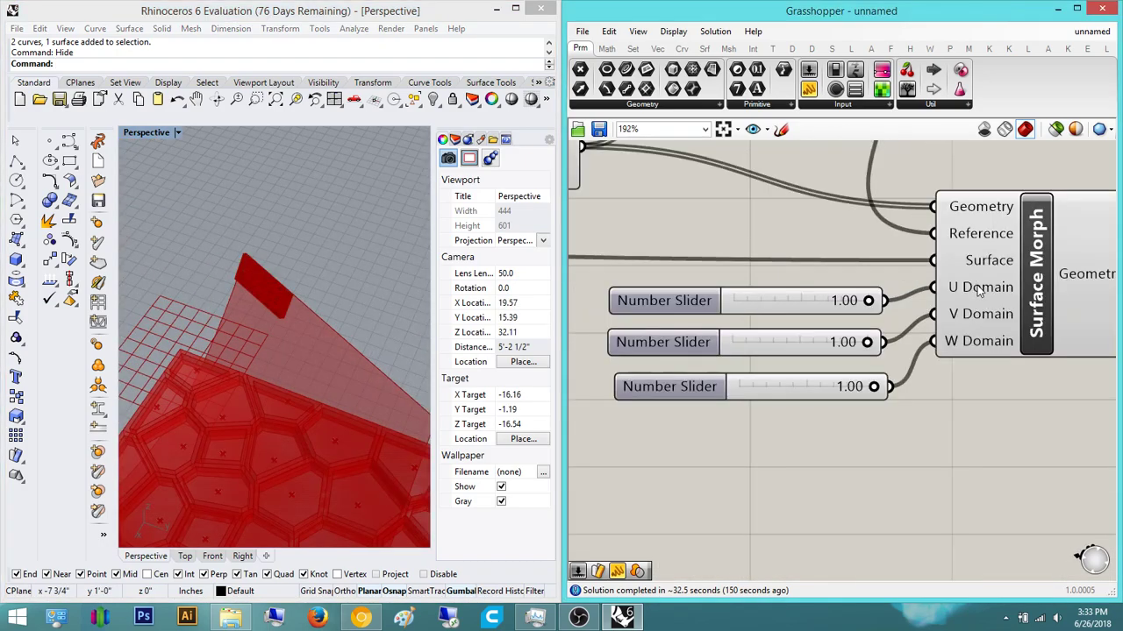
mouse_move(979, 292)
scroll(845, 411, down, 5)
right_drag(857, 411, 957, 415)
right_drag(856, 453, 814, 465)
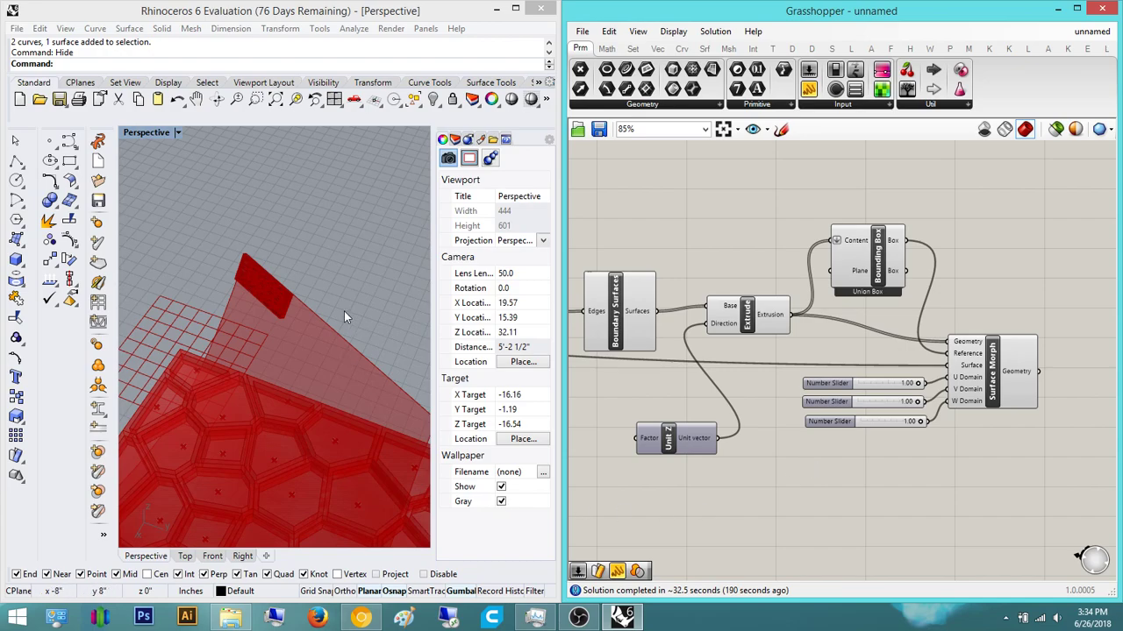
right_drag(346, 312, 284, 310)
scroll(173, 317, down, 5)
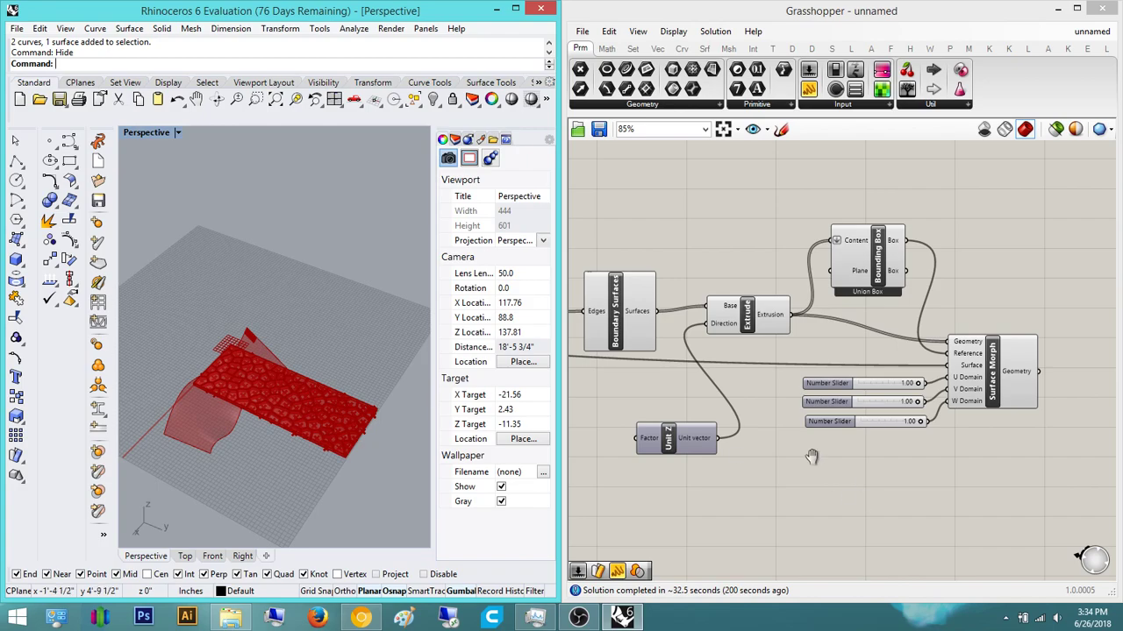
scroll(842, 476, up, 3)
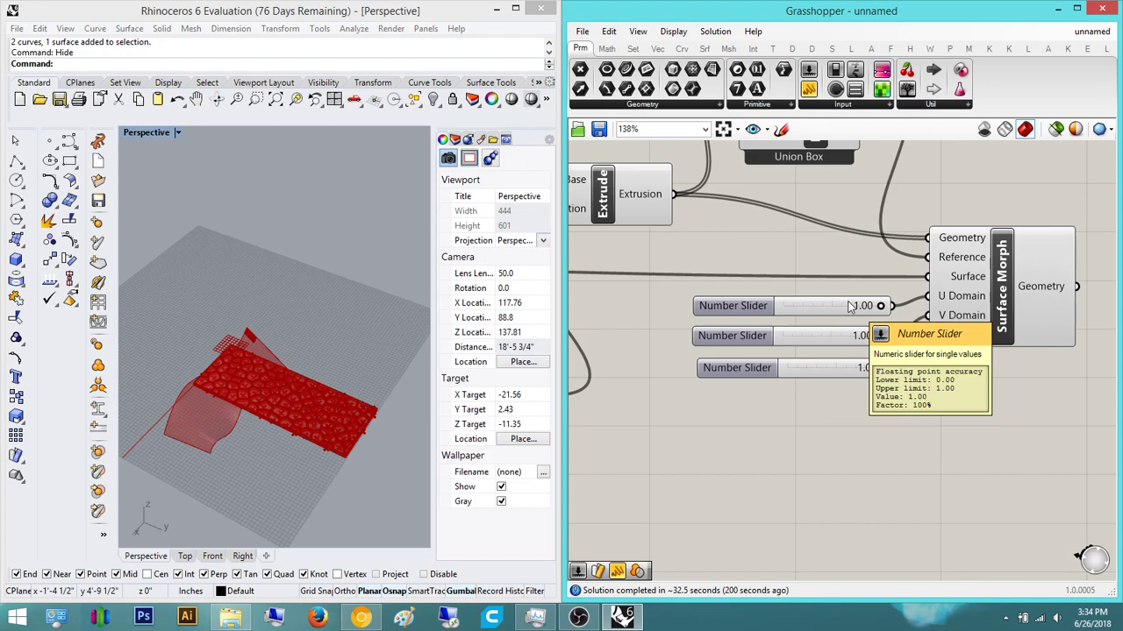
- Reparameterize the Surface input of the Surface Morph component
right_drag(933, 397, 1017, 419)
right_drag(1043, 292, 926, 316)
scroll(925, 316, up, 4)
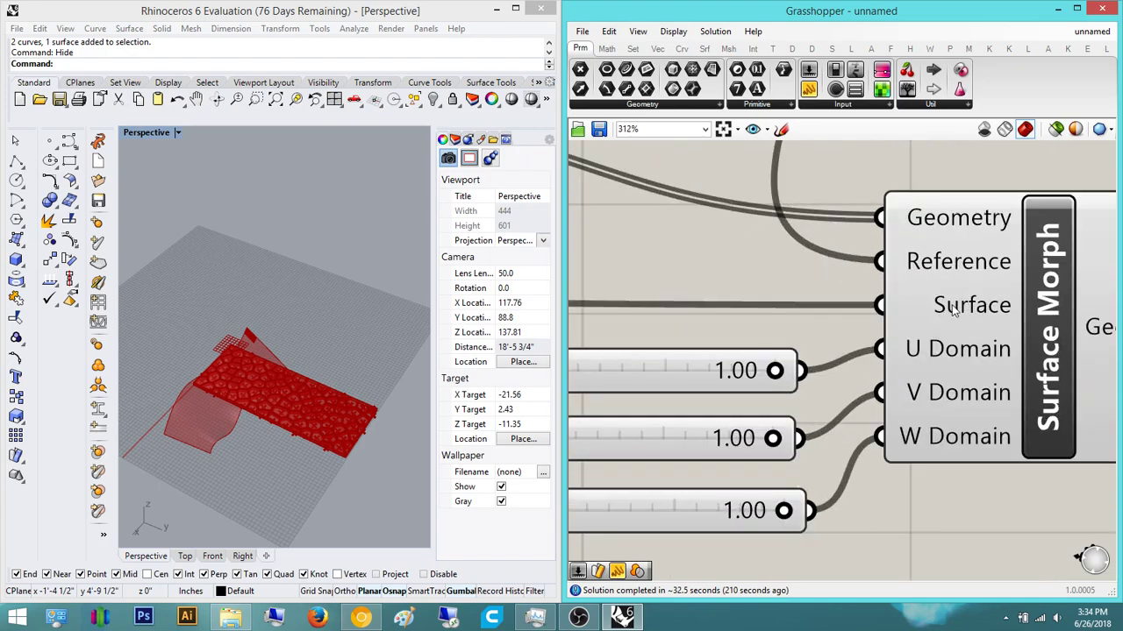
click(928, 321)
right_click(934, 305)
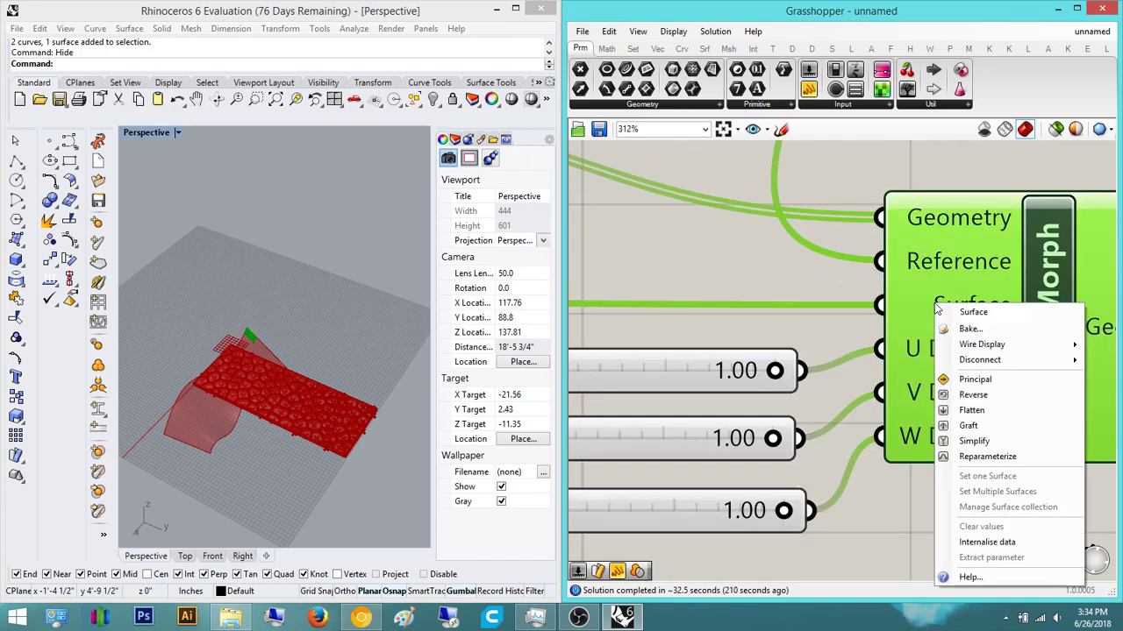
click(979, 458)
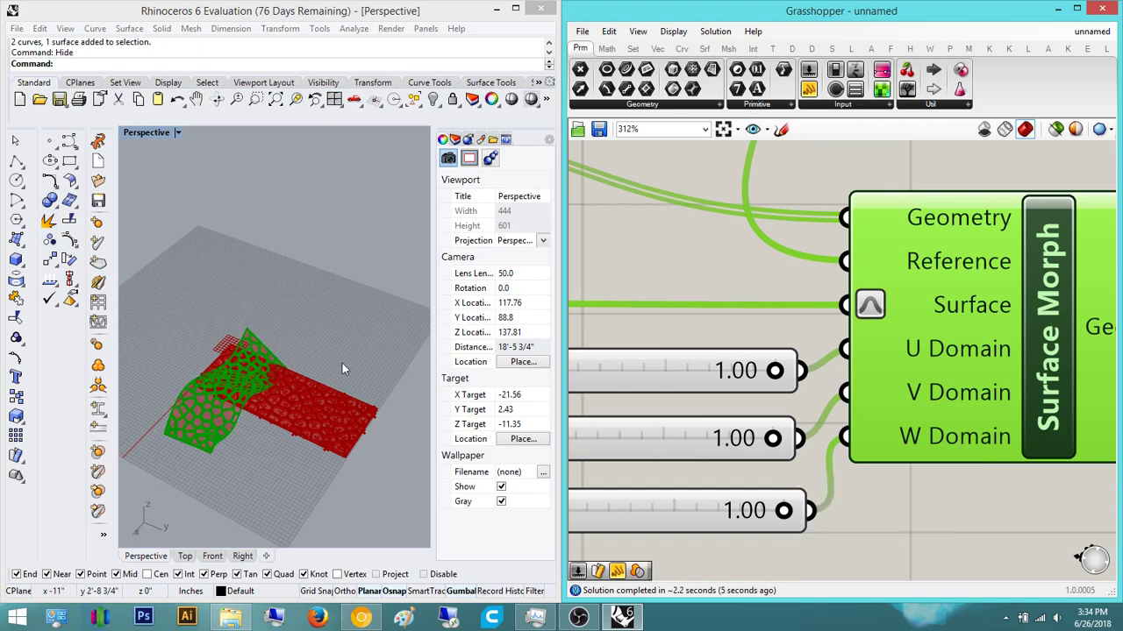
- Turn off the preview of the components upstream of Surface Morph so only the morphed lattice is displayed
right_drag(303, 365, 319, 345)
scroll(271, 420, up, 6)
right_drag(314, 322, 246, 300)
scroll(293, 266, up, 6)
scroll(747, 315, down, 6)
scroll(786, 320, up, 3)
drag(897, 345, 745, 274)
click(1086, 279)
drag(1029, 296, 676, 225)
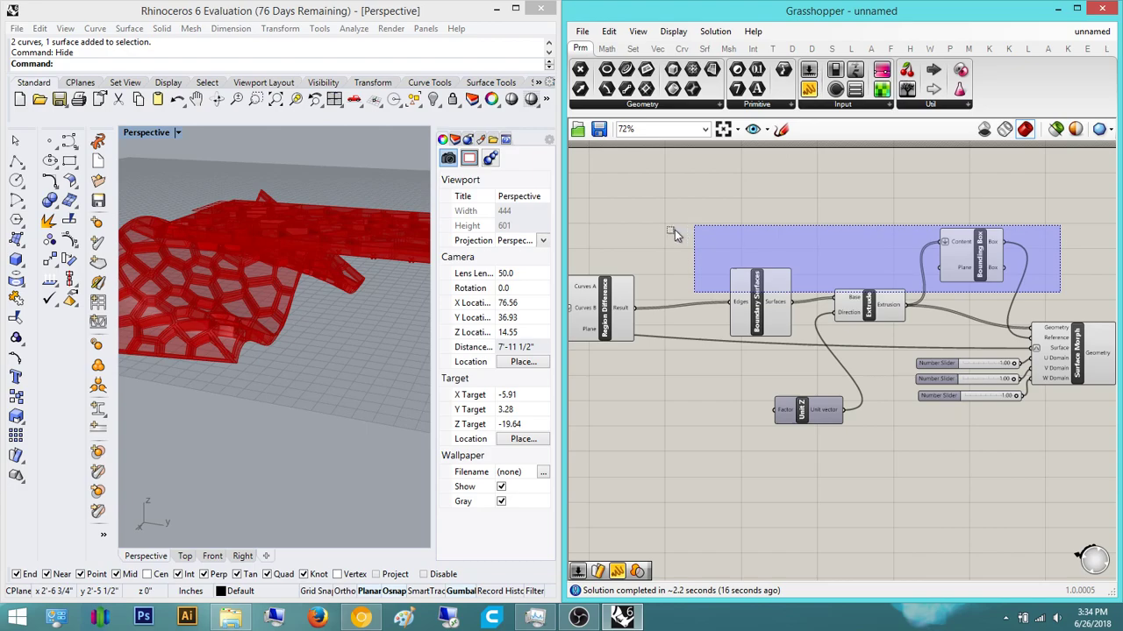
scroll(572, 250, down, 7)
drag(558, 242, 465, 219)
middle_click(714, 189)
click(771, 149)
click(839, 238)
- Examine the morphed Voronoi lattice in the Rhino viewport from different angles
right_drag(839, 238, 942, 269)
scroll(672, 300, up, 2)
right_drag(661, 306, 778, 310)
scroll(742, 291, up, 3)
click(743, 291)
right_drag(274, 215, 325, 310)
scroll(325, 312, down, 10)
scroll(325, 312, up, 10)
right_drag(264, 368, 361, 340)
- Turn the preview of the original Surface parameter at the start of the definition back on
click(846, 406)
right_drag(1053, 319, 912, 313)
scroll(912, 313, down, 1)
scroll(912, 313, down, 2)
right_drag(1060, 361, 846, 359)
scroll(909, 333, up, 4)
right_drag(910, 333, 876, 343)
scroll(902, 332, down, 5)
scroll(751, 316, up, 10)
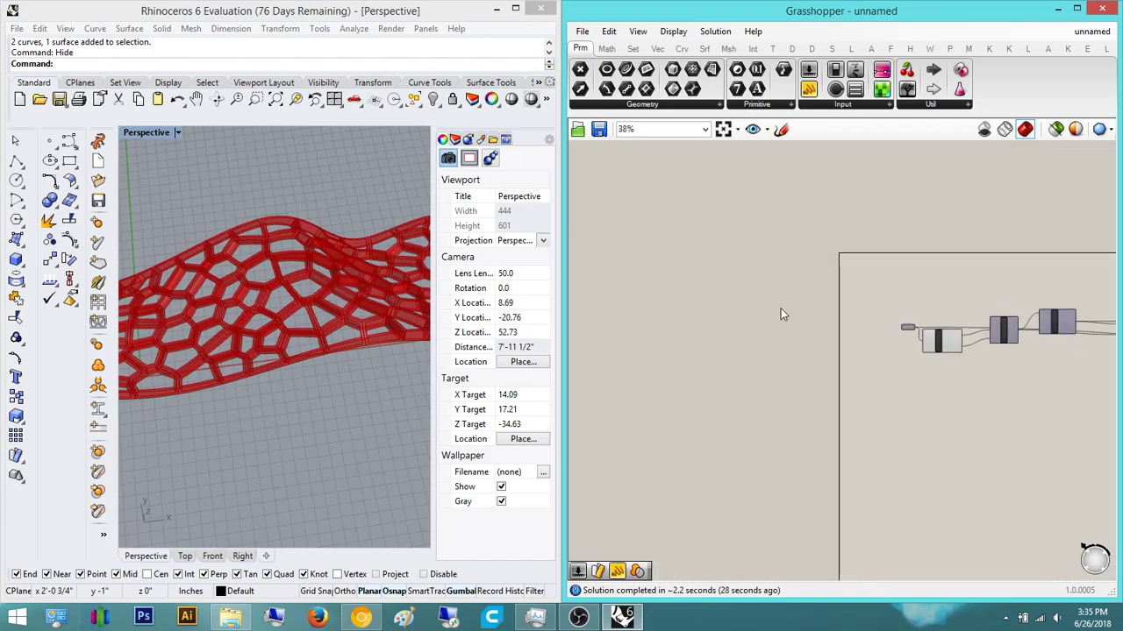
middle_click(888, 351)
click(920, 320)
click(1000, 323)
- Move the Surface Morph component farther away from the Bounding Box component and the number sliders
right_drag(1004, 326, 874, 337)
scroll(873, 337, down, 9)
scroll(1097, 323, down, 3)
right_drag(1096, 323, 739, 348)
scroll(820, 366, up, 11)
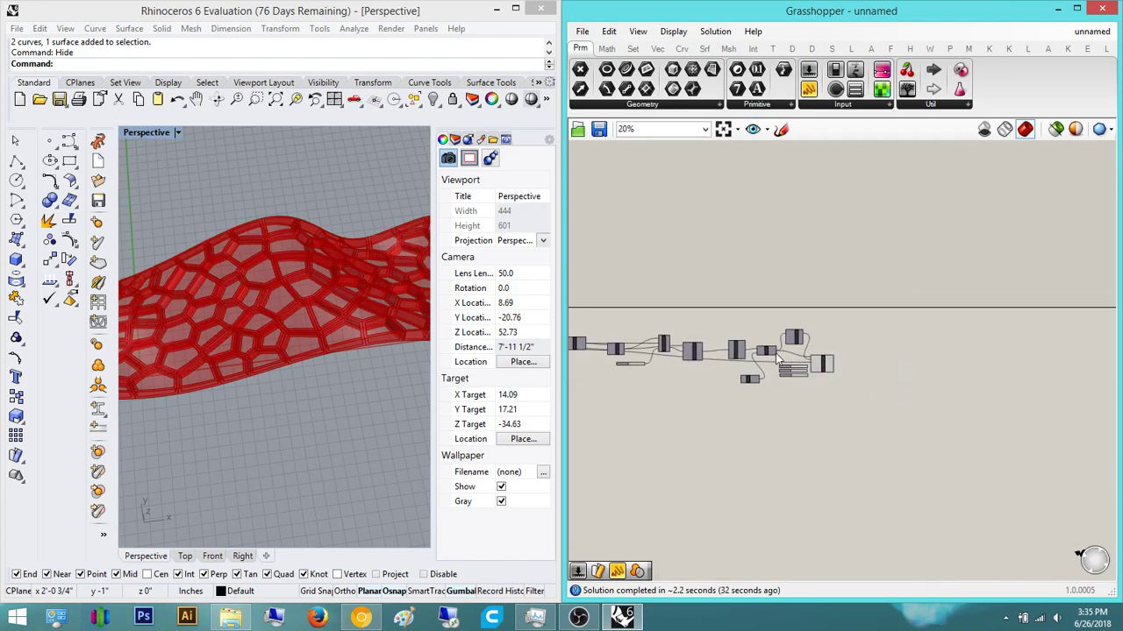
drag(877, 365, 970, 349)
click(890, 386)
right_drag(869, 371, 805, 365)
scroll(804, 366, up, 2)
drag(726, 412, 614, 316)
click(720, 319)
right_drag(721, 318, 692, 323)
right_drag(214, 255, 358, 240)
scroll(358, 240, down, 4)
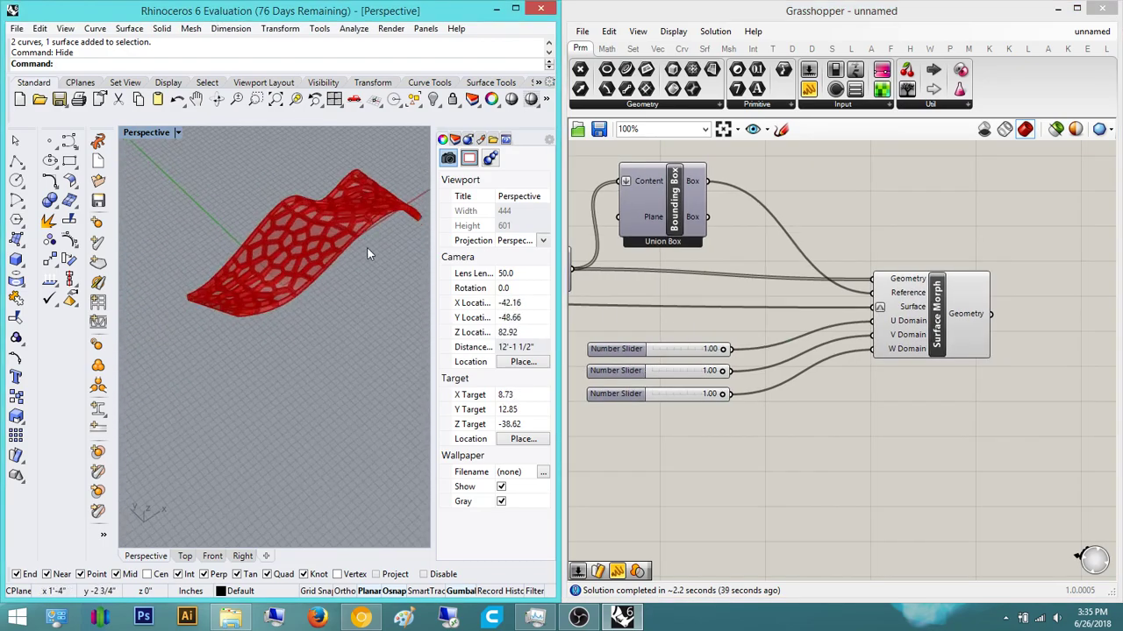
- Lower the number slider feeding the U Domain input of Surface Morph to 0.67
scroll(316, 226, up, 5)
right_drag(703, 340, 784, 359)
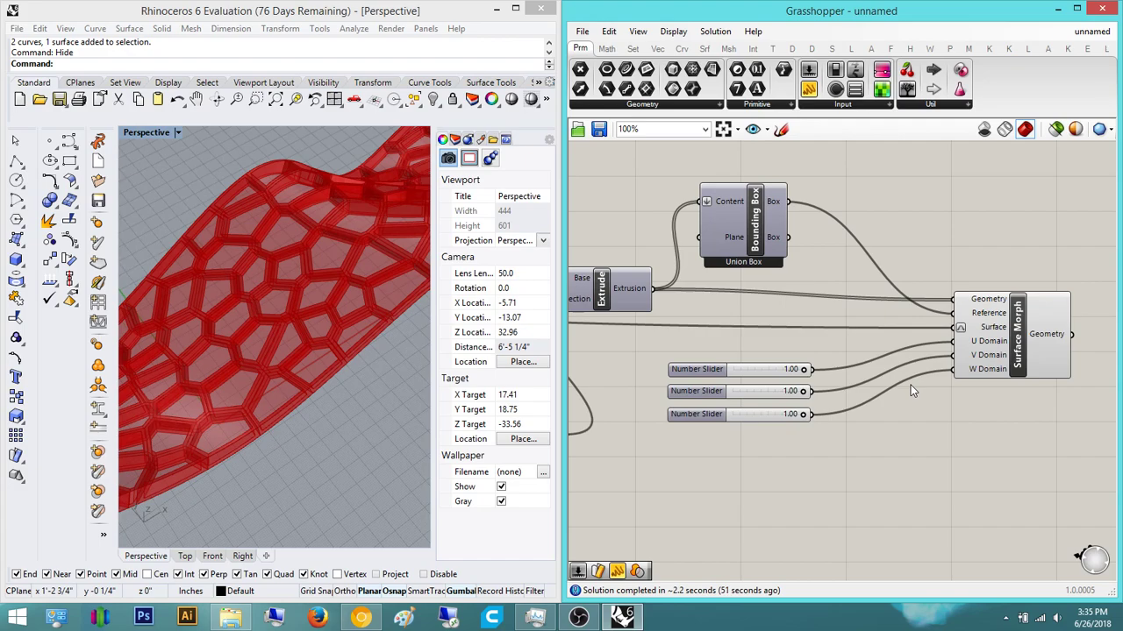
double_click(865, 442)
scroll(800, 371, up, 6)
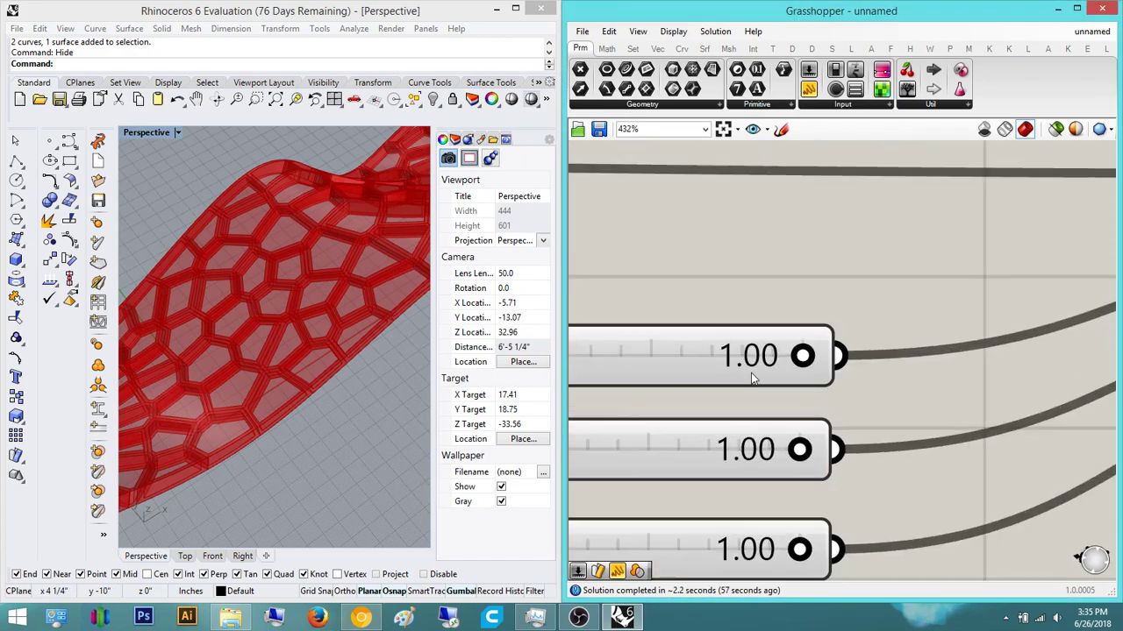
scroll(789, 357, down, 5)
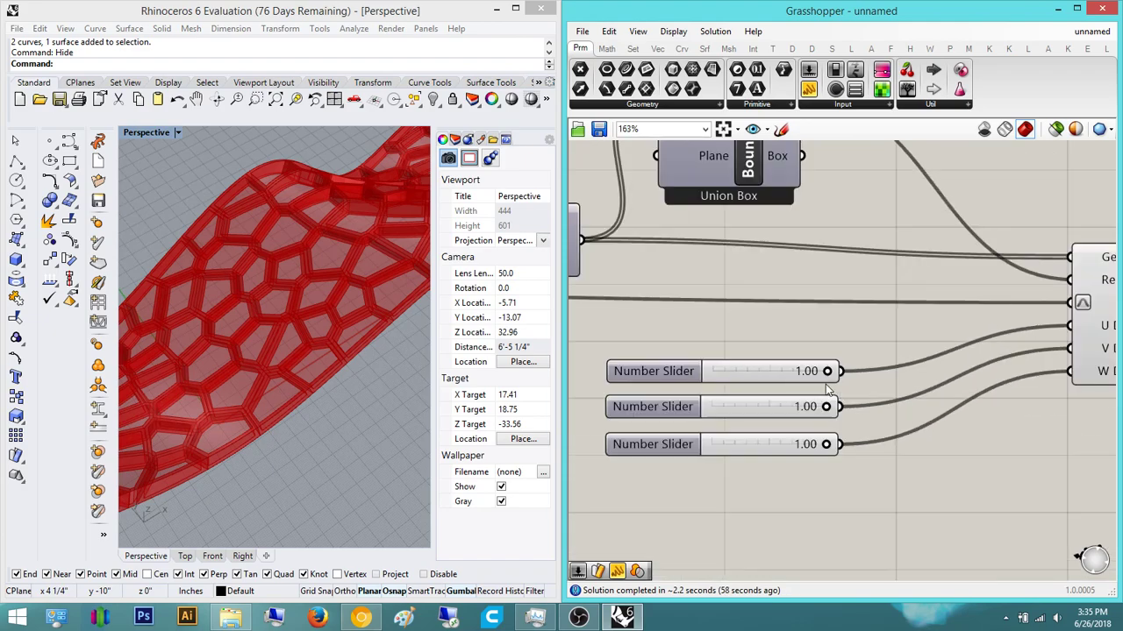
right_drag(851, 434, 802, 414)
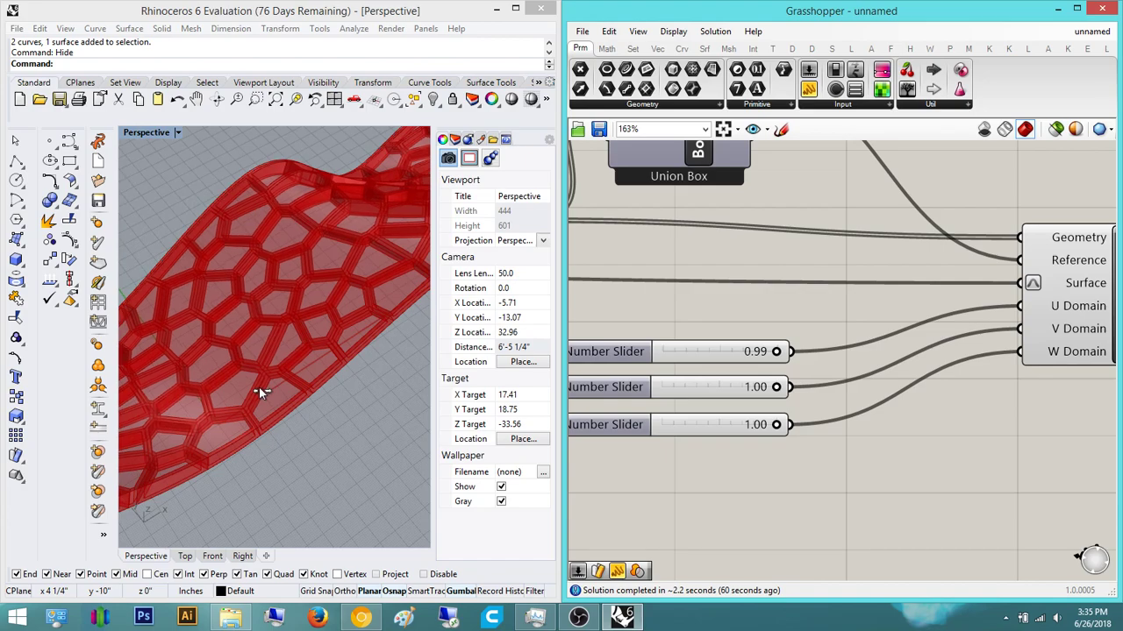
drag(776, 351, 739, 351)
right_drag(256, 226, 344, 189)
scroll(308, 236, down, 8)
scroll(299, 193, up, 9)
- Set the number slider feeding the V Domain input to 0.5
double_click(707, 387)
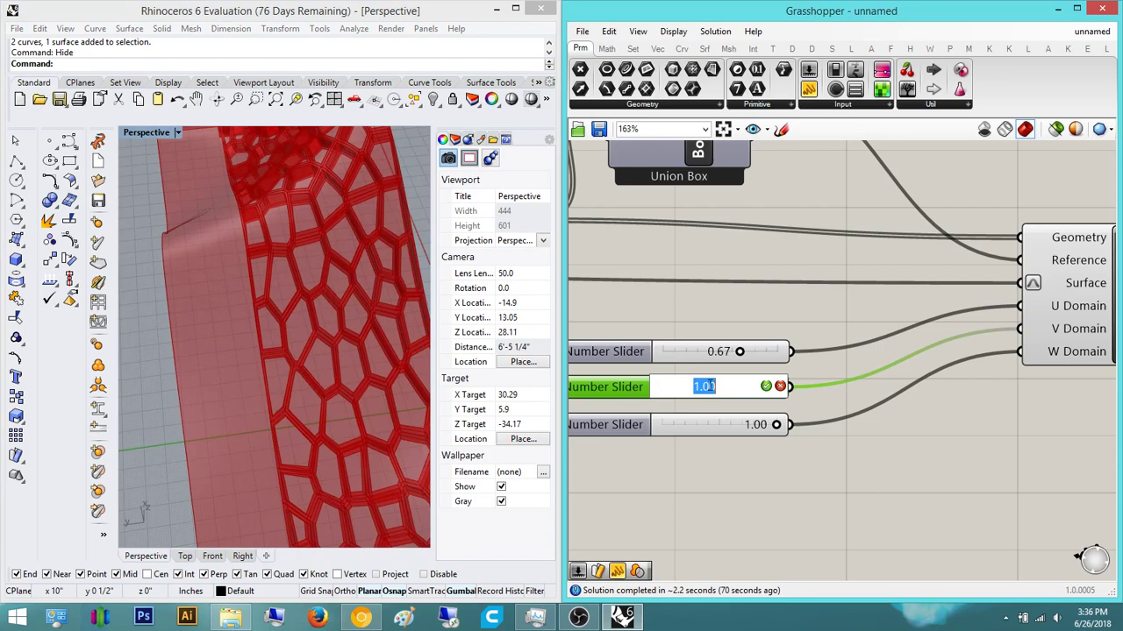
key(Return)
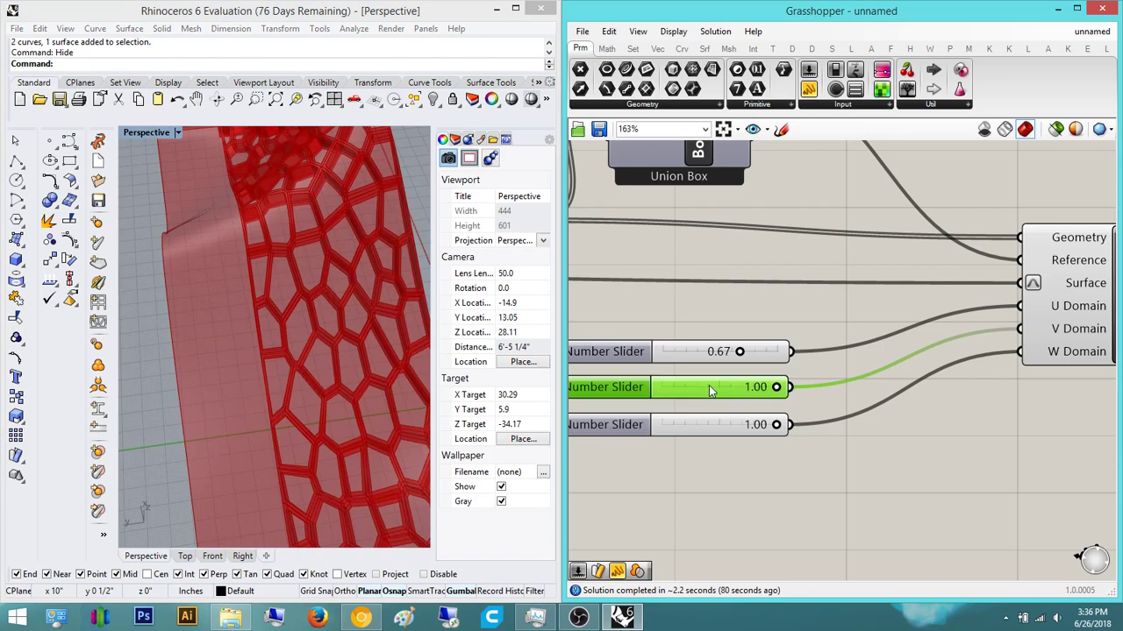
double_click(703, 385)
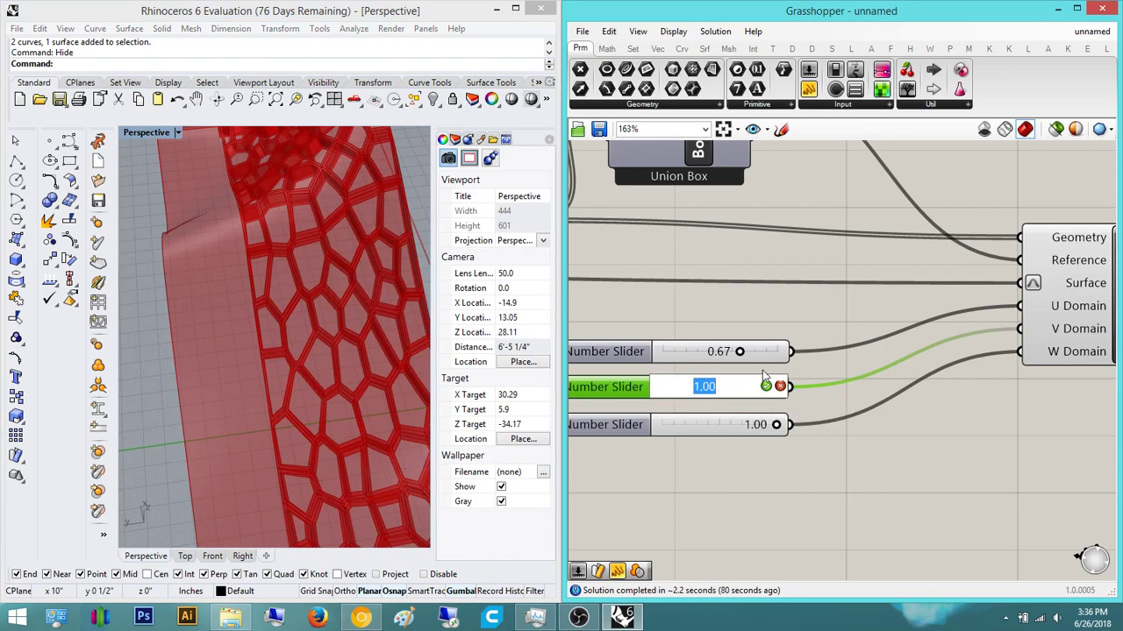
text(0.5)
key(Return)
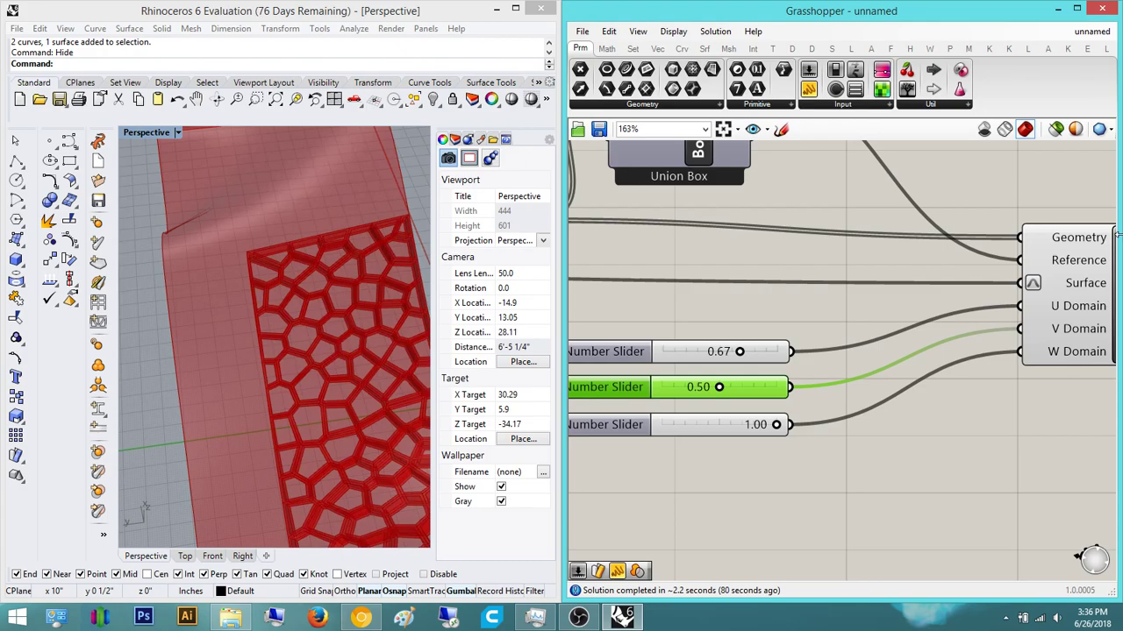
- Examine how much of the wavy surface the morphed lattice covers with the reduced U and V domains
right_drag(251, 402, 189, 383)
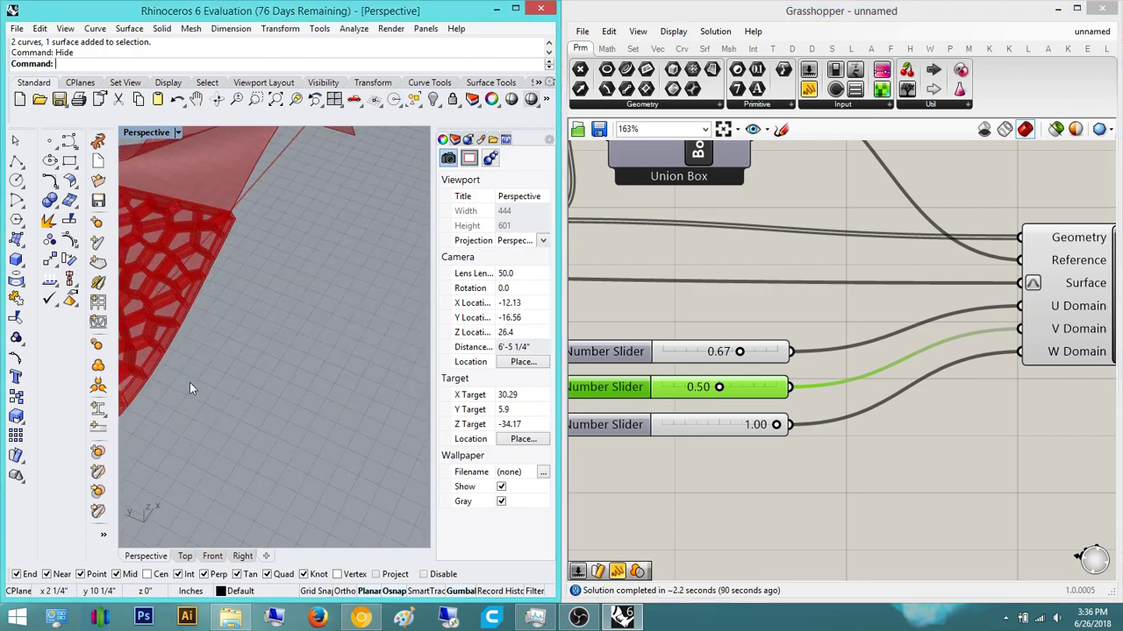
scroll(189, 383, down, 6)
right_drag(810, 408, 901, 402)
right_drag(269, 364, 193, 336)
scroll(207, 328, up, 4)
scroll(978, 411, down, 4)
right_drag(978, 410, 844, 401)
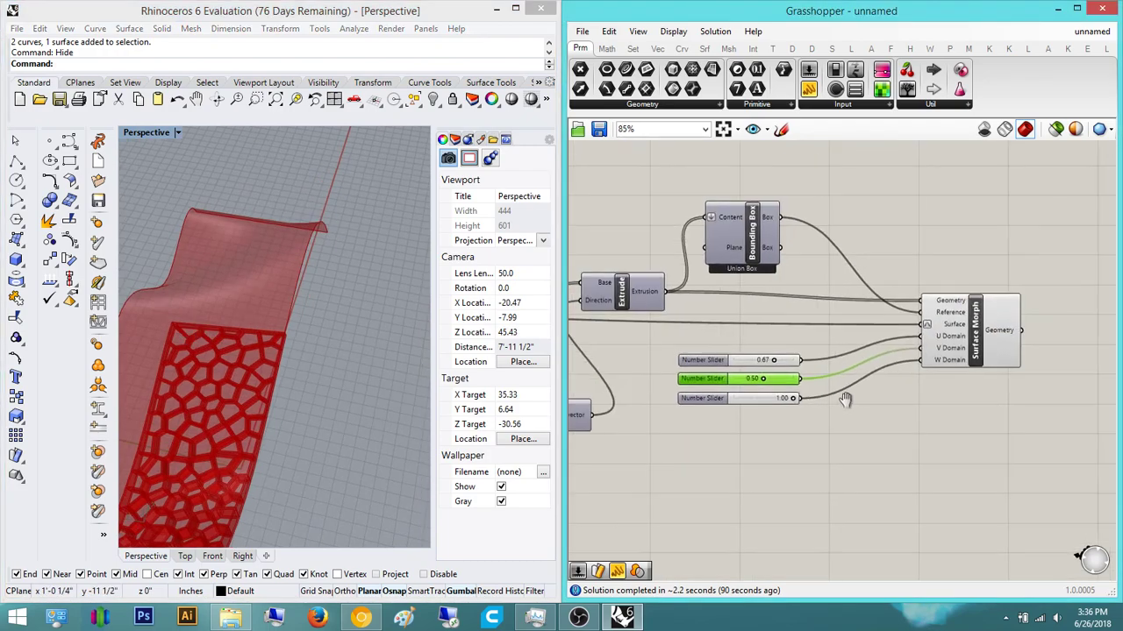
scroll(946, 353, up, 5)
right_drag(598, 371, 698, 362)
scroll(269, 358, down, 6)
right_drag(224, 345, 309, 311)
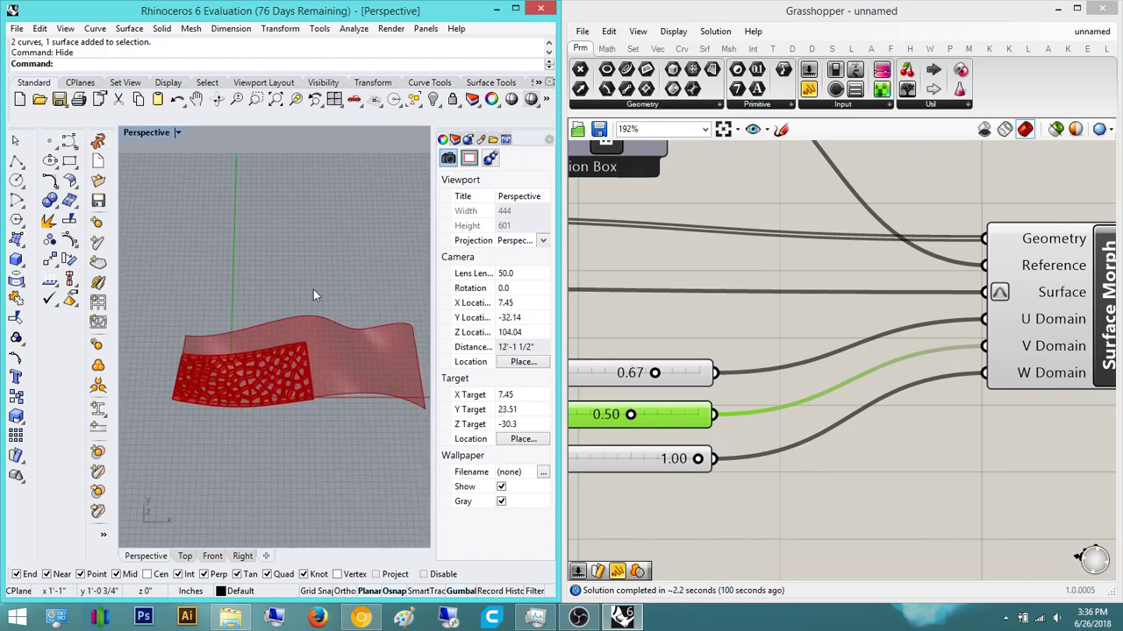
- Try to set the U Domain number slider to 50
scroll(702, 408, up, 3)
double_click(699, 355)
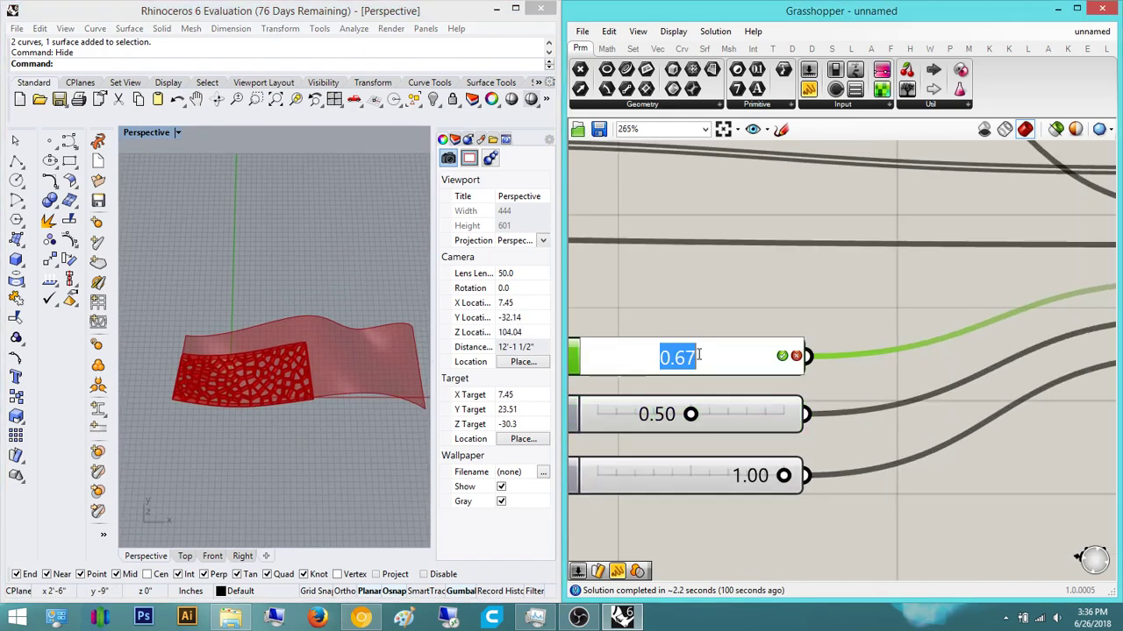
text(50)
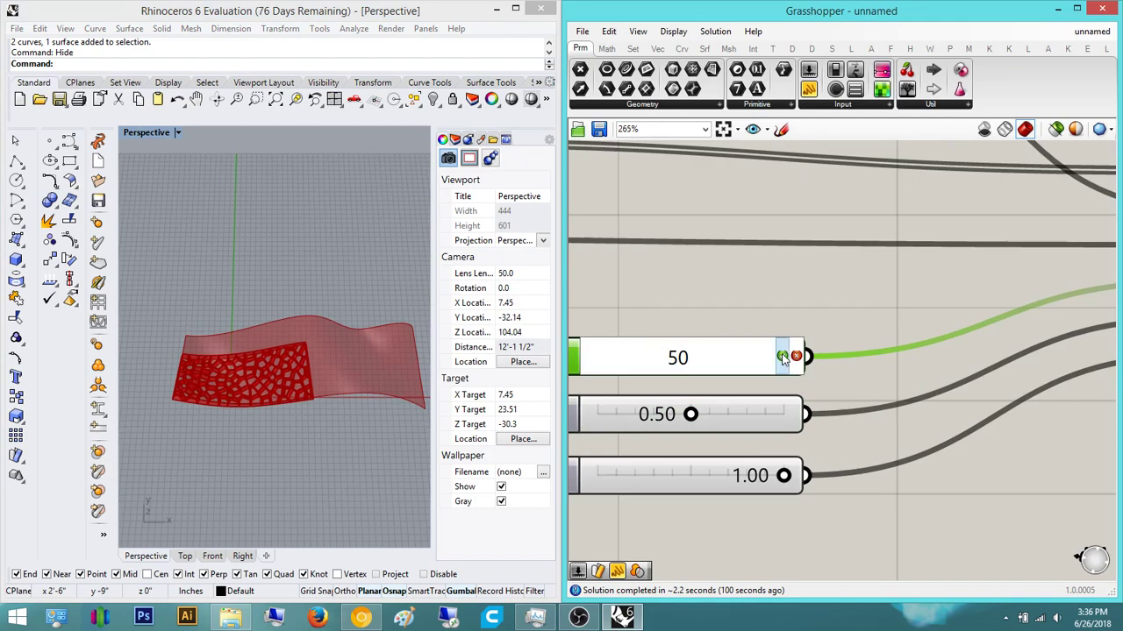
key(Return)
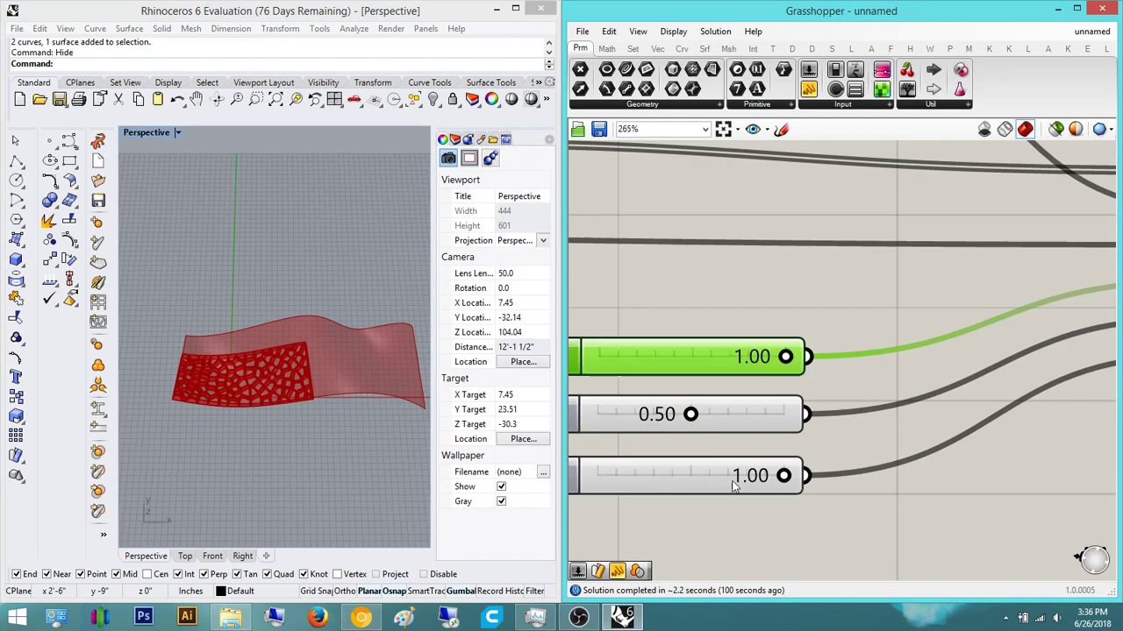
- Set the U Domain number slider to 0.5
scroll(759, 492, down, 2)
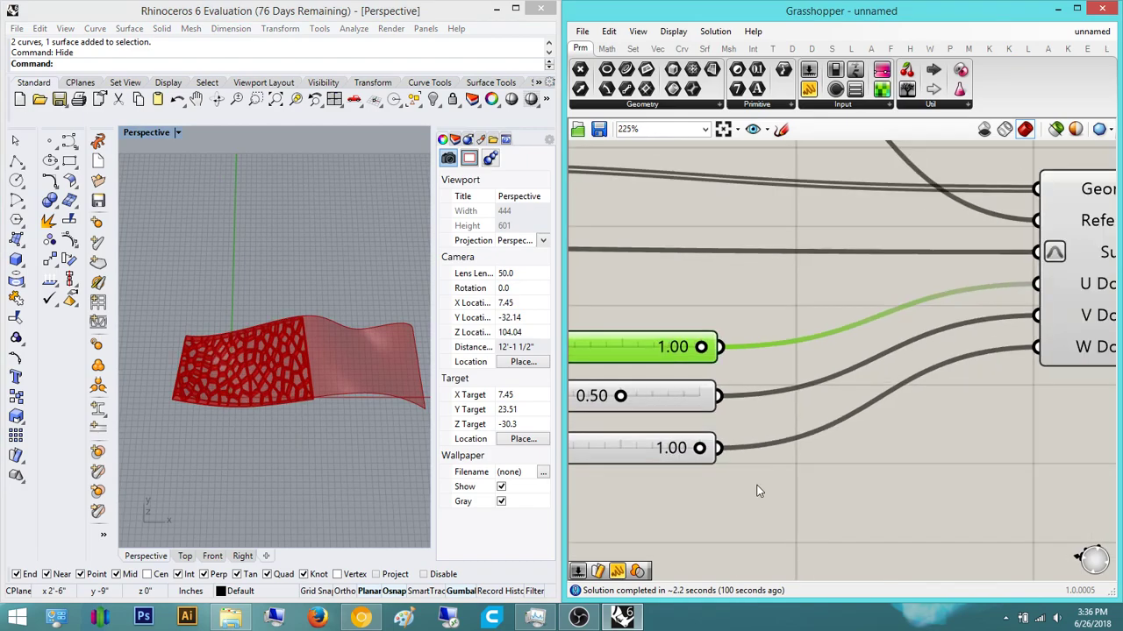
right_drag(691, 498, 754, 496)
double_click(706, 345)
text(0.5)
key(Return)
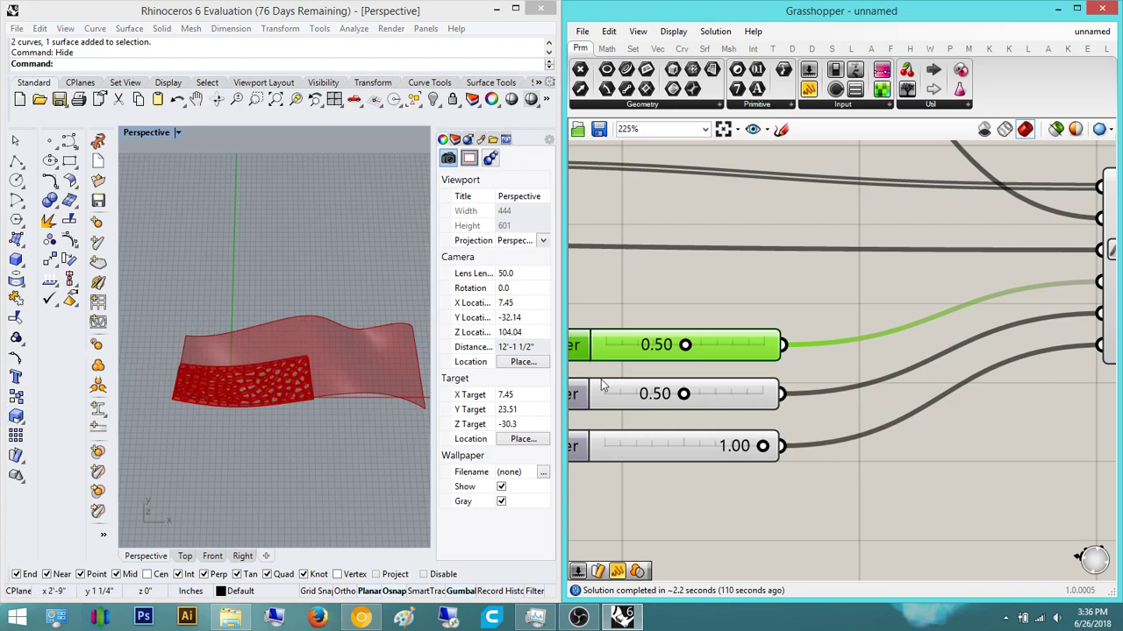
click(969, 486)
scroll(969, 486, down, 3)
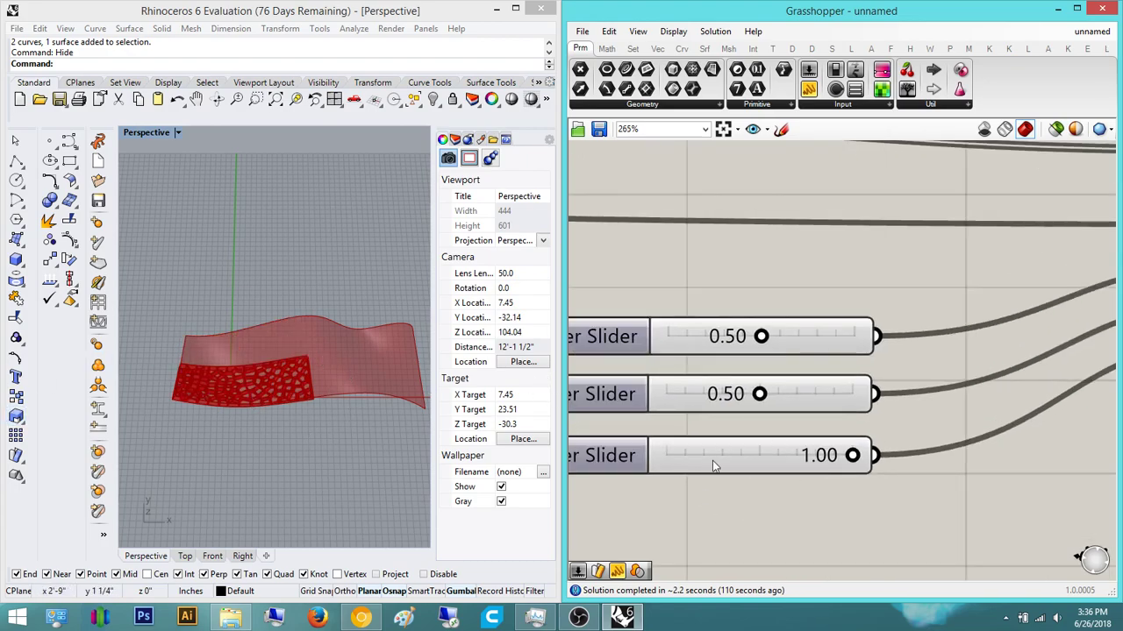
- Trace the definition from the W Domain number slider back to the Unit Z component that drives the extrusion
right_drag(847, 489, 804, 490)
drag(869, 524, 804, 461)
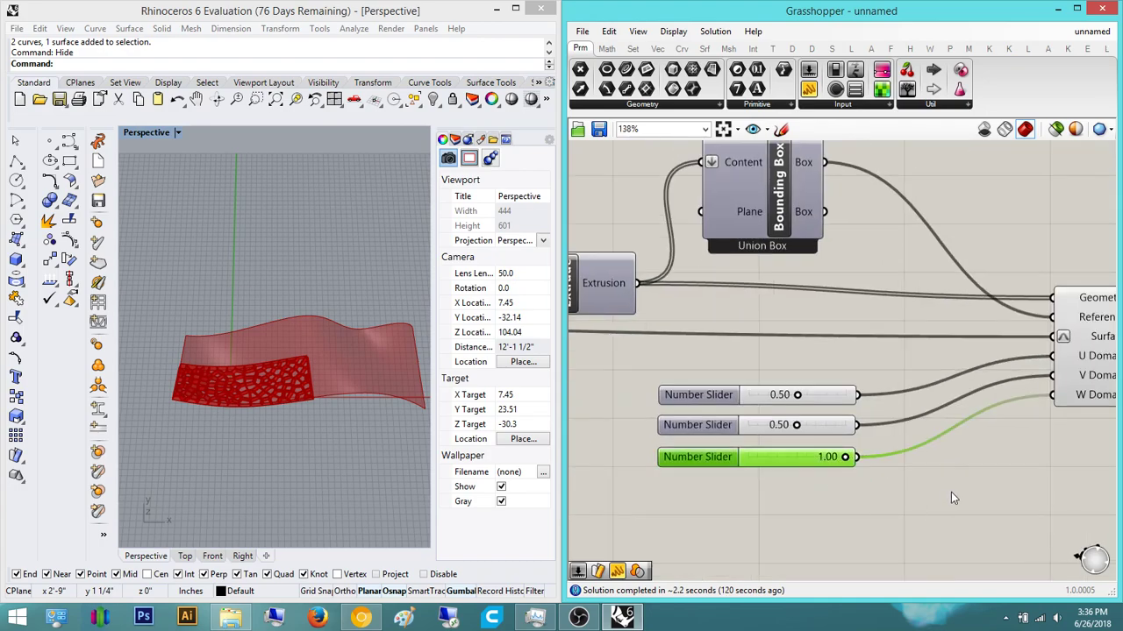
click(920, 493)
right_drag(1105, 442, 1057, 442)
scroll(739, 326, down, 4)
right_drag(693, 350, 948, 365)
scroll(885, 413, up, 4)
mouse_move(1003, 416)
right_down()
mouse_move(841, 418)
mouse_move(989, 423)
right_up()
click(855, 404)
click(843, 428)
scroll(987, 424, down, 2)
scroll(777, 414, up, 4)
click(749, 433)
click(658, 349)
right_drag(656, 349, 842, 320)
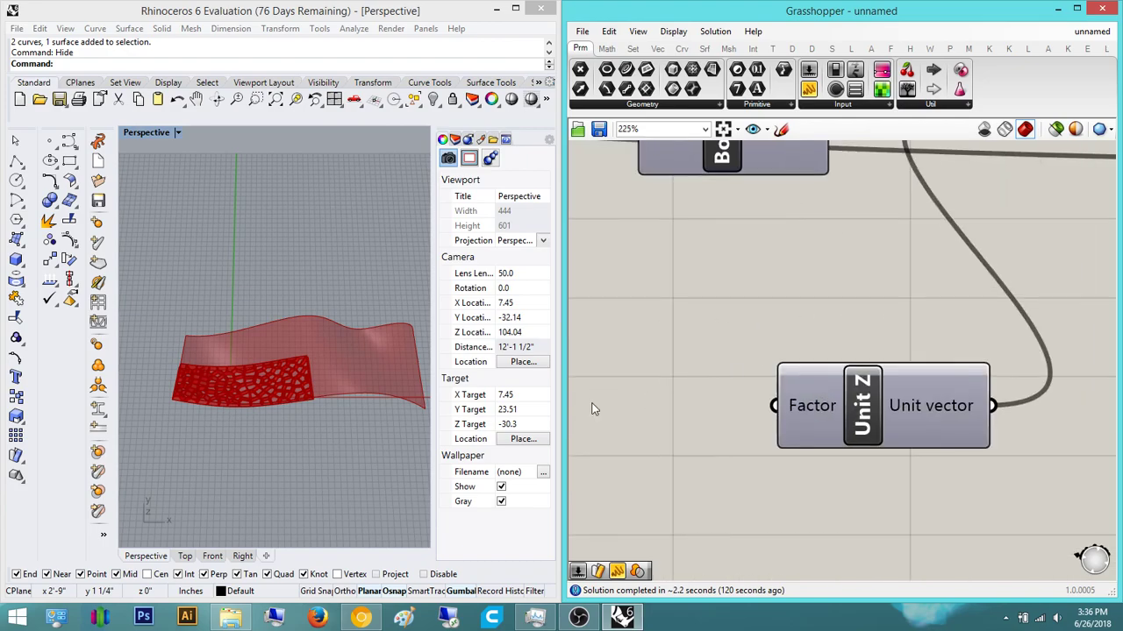
- Inspect the thickness of the morphed lattice from the side in the Rhino viewport
right_drag(332, 395, 325, 356)
scroll(273, 323, up, 10)
right_drag(274, 323, 325, 377)
scroll(254, 330, down, 4)
scroll(252, 305, down, 9)
scroll(307, 337, up, 9)
right_drag(305, 337, 335, 372)
scroll(317, 331, up, 4)
- Add a Negative component below the W Domain input of Surface Morph
right_drag(991, 395, 766, 358)
scroll(765, 358, down, 2)
right_drag(1069, 351, 796, 379)
scroll(796, 379, down, 1)
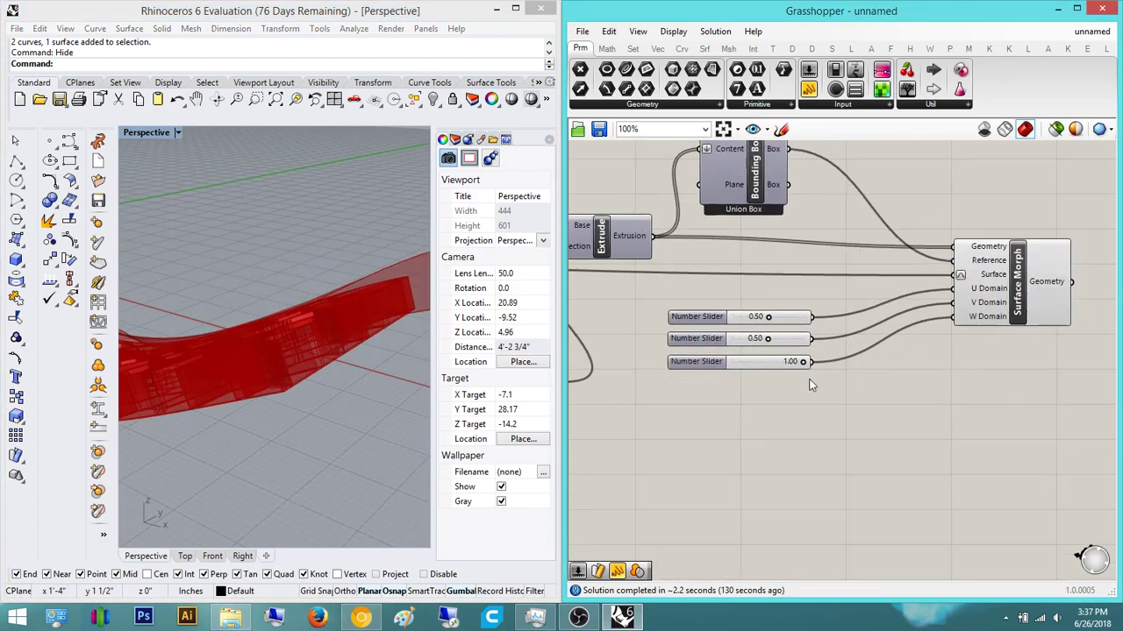
scroll(983, 386, up, 1)
double_click(930, 404)
text(negative)
key(Return)
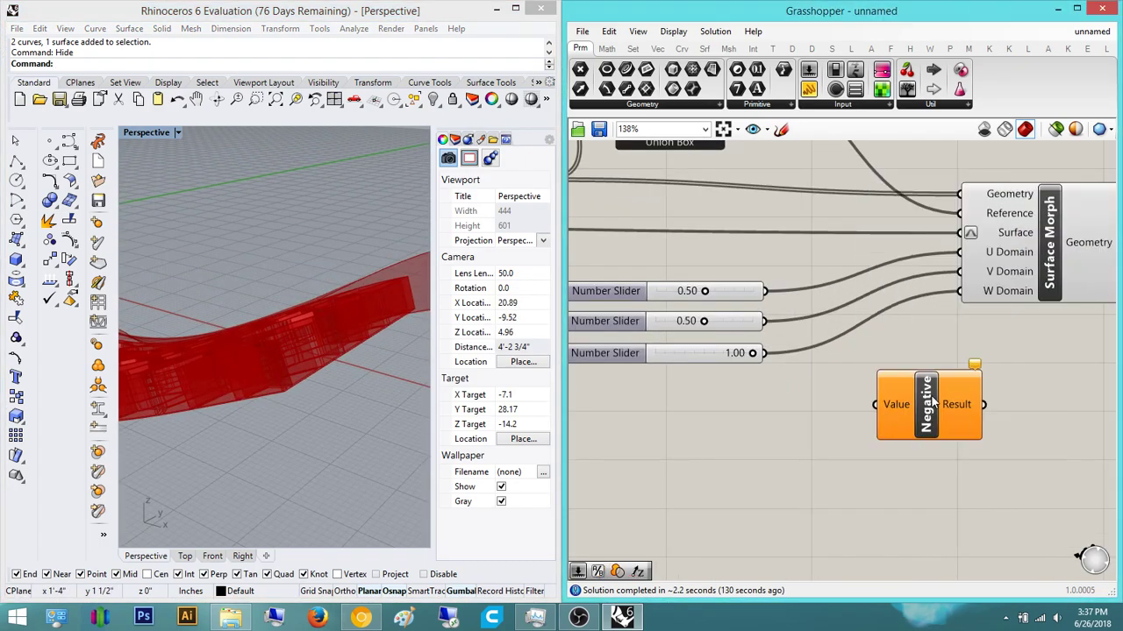
- Route the W Domain number slider through the Negative component into the W Domain input of Surface Morph
scroll(930, 403, up, 2)
drag(844, 397, 704, 331)
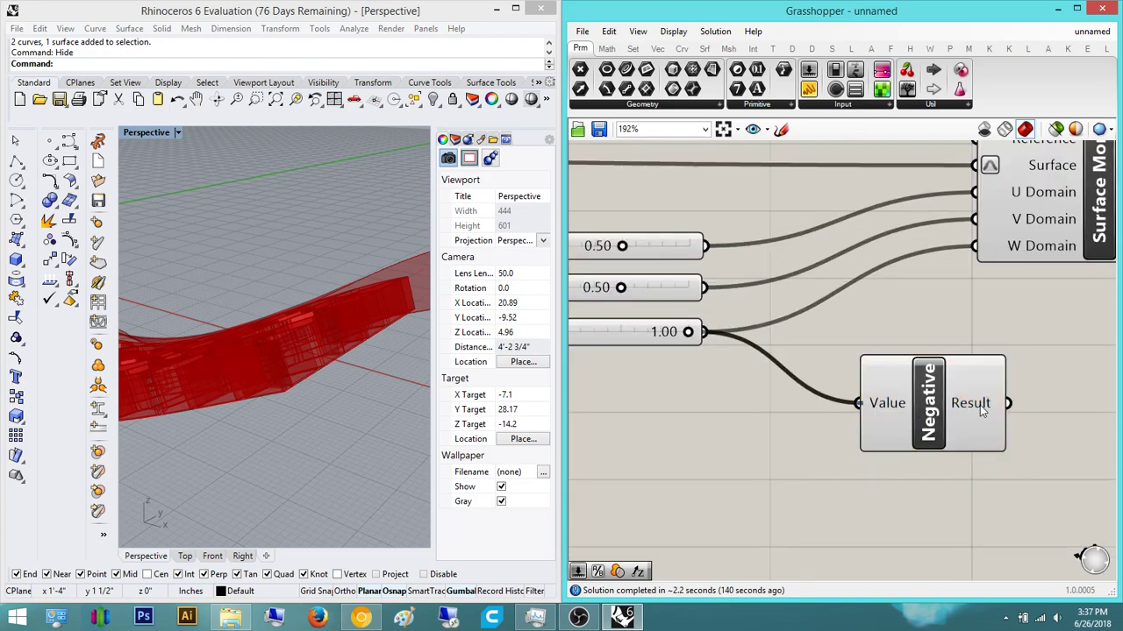
drag(1008, 403, 980, 262)
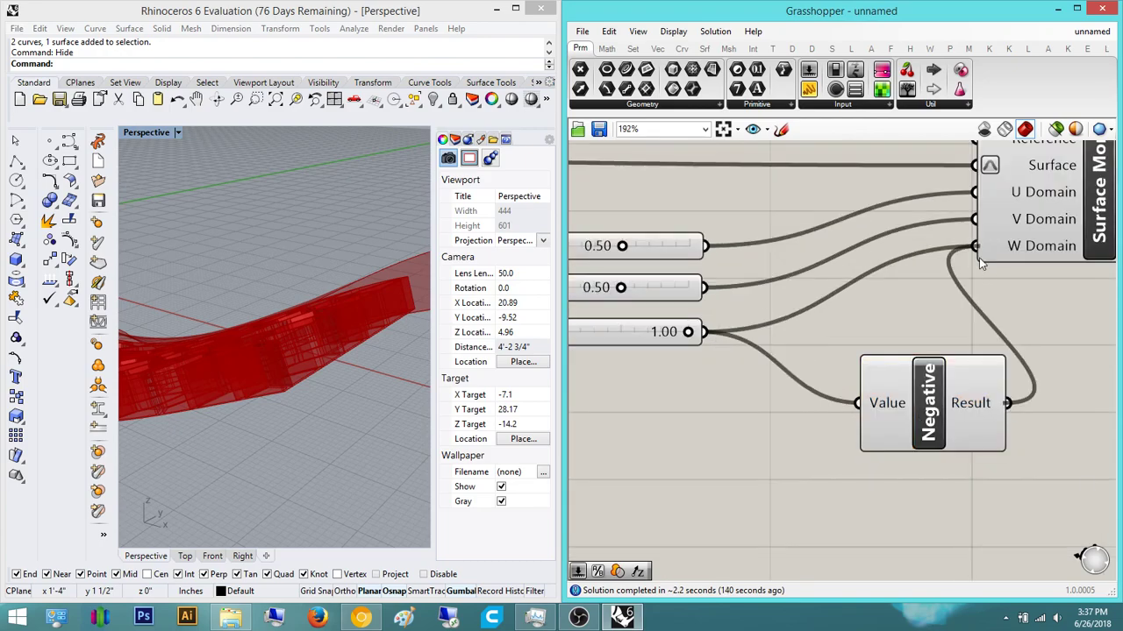
right_drag(365, 425, 307, 346)
- Add a number slider with the value 5 and connect it to the Factor input of Unit Z
click(864, 411)
click(781, 430)
right_drag(599, 456, 701, 436)
scroll(702, 436, down, 7)
scroll(596, 428, up, 3)
right_drag(596, 428, 763, 414)
double_click(764, 414)
scroll(746, 456, up, 4)
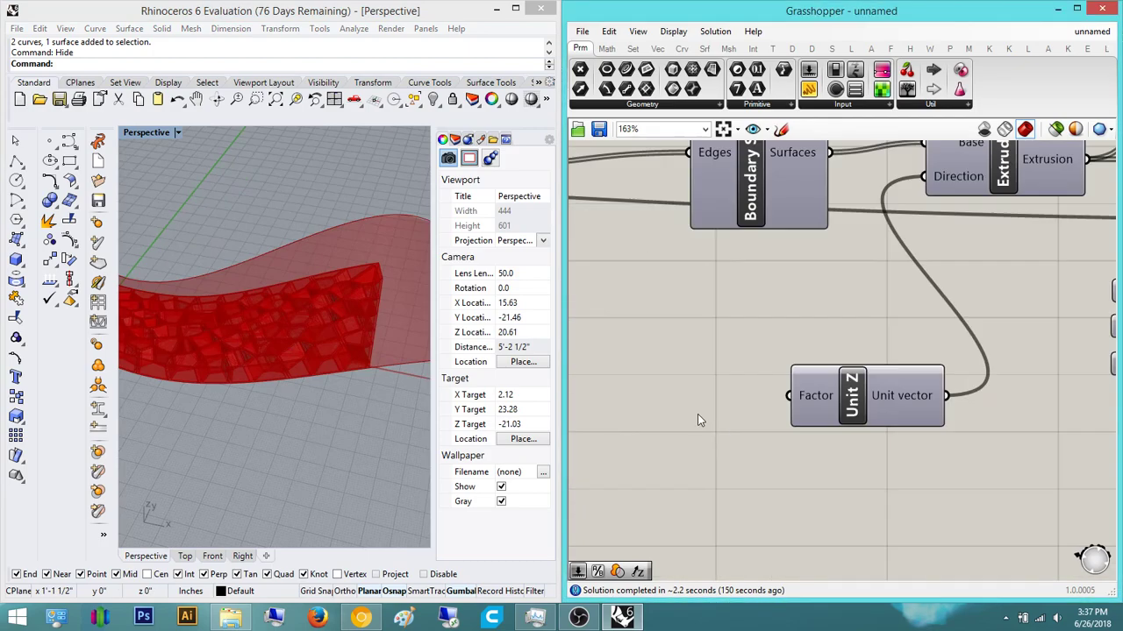
double_click(717, 412)
text(5)
key(Return)
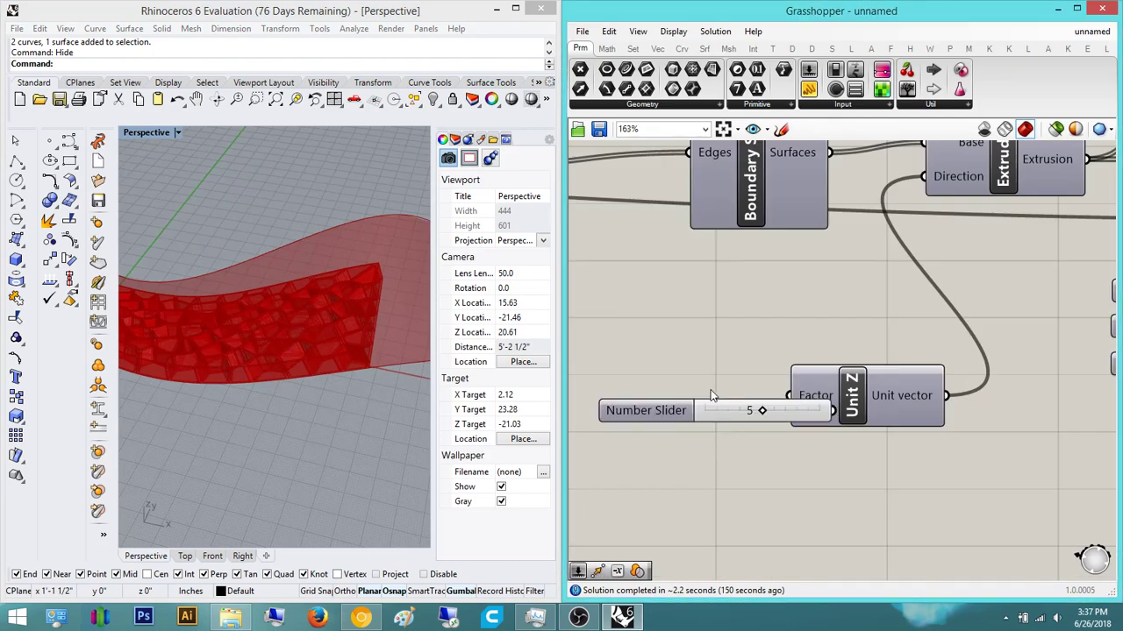
scroll(740, 398, up, 4)
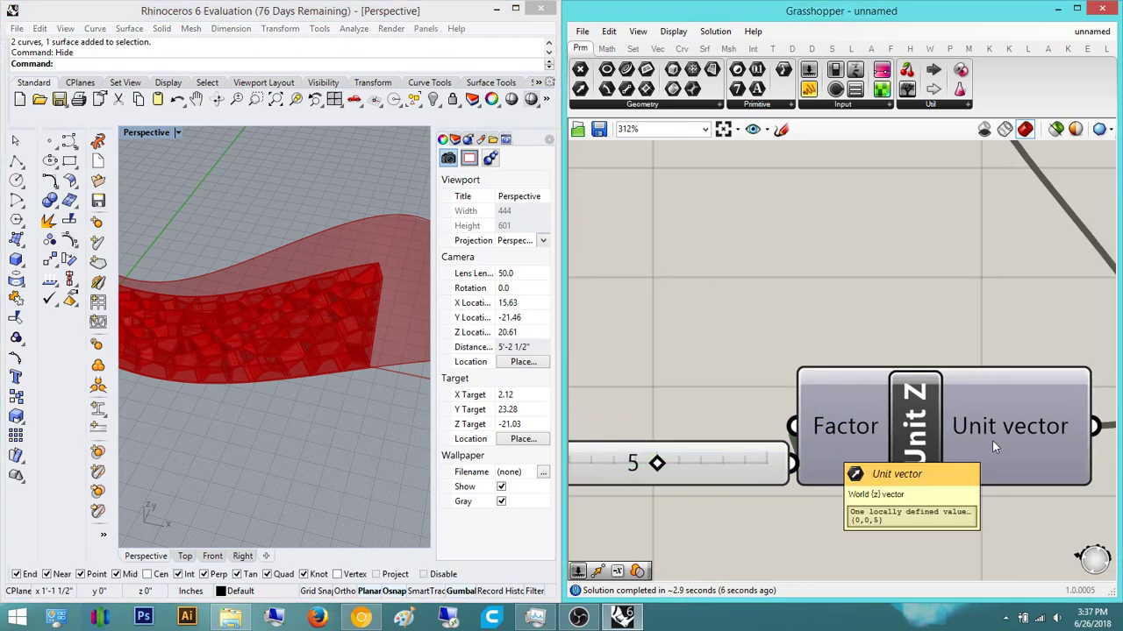
- Compare the morphed lattice's thickness in the Rhino viewport with the Unit Z factor slider
right_drag(792, 282, 889, 258)
scroll(833, 257, down, 3)
scroll(749, 371, up, 2)
click(745, 373)
right_drag(317, 236, 250, 228)
right_drag(793, 372, 860, 381)
mouse_move(303, 230)
right_down()
mouse_move(355, 238)
mouse_move(315, 231)
right_up()
right_drag(857, 355, 821, 360)
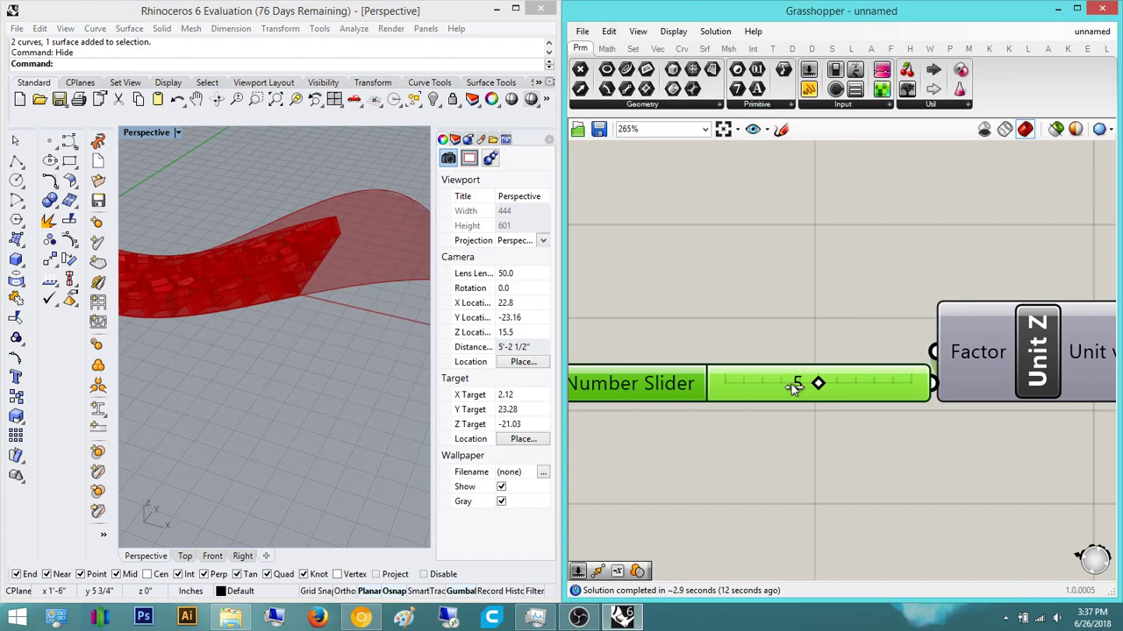
- Move the Unit Z component and its number slider farther back from Extrude, leaving a gap between them
scroll(829, 287, down, 6)
right_drag(1070, 287, 848, 303)
scroll(848, 304, up, 1)
right_drag(763, 327, 1115, 358)
drag(931, 434, 806, 386)
click(830, 319)
right_drag(820, 321, 912, 331)
scroll(773, 394, up, 2)
drag(758, 389, 689, 373)
click(885, 264)
- Move the Surface Morph component slightly farther away from the number sliders and the Negative component
right_drag(1037, 321, 838, 396)
click(1003, 223)
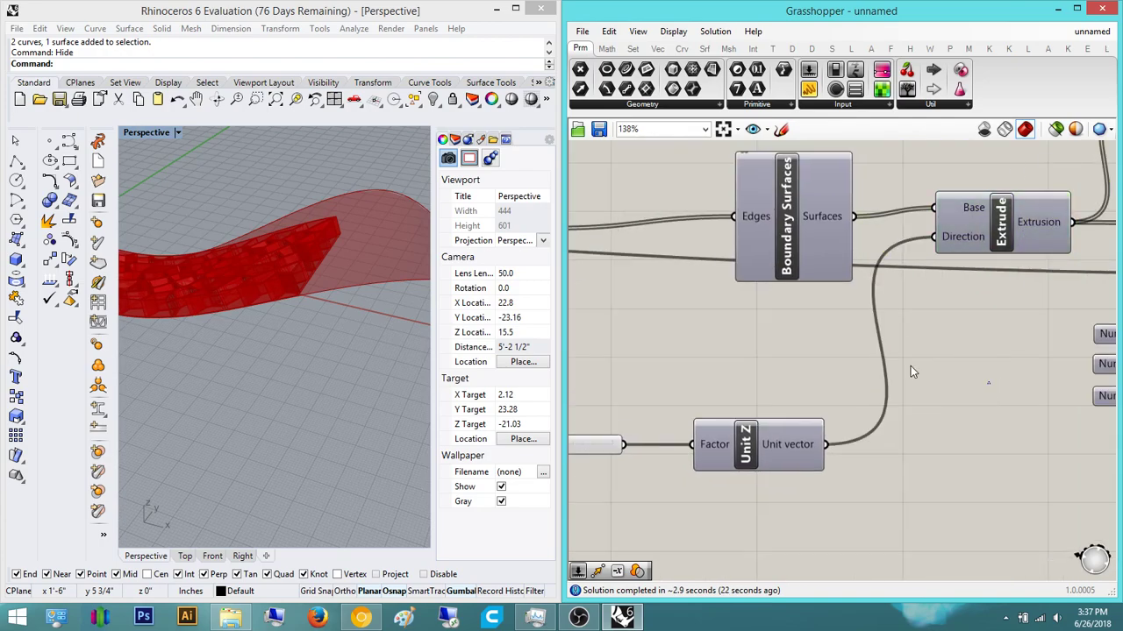
click(973, 382)
right_drag(972, 382, 524, 324)
right_drag(920, 358, 865, 360)
click(968, 386)
click(972, 344)
right_drag(972, 345, 901, 345)
drag(1021, 264, 1071, 286)
click(1072, 314)
right_drag(960, 340, 1112, 318)
- Turn on the preview of the Extrude component and view its geometry beside the morphed lattice
right_drag(650, 190, 791, 329)
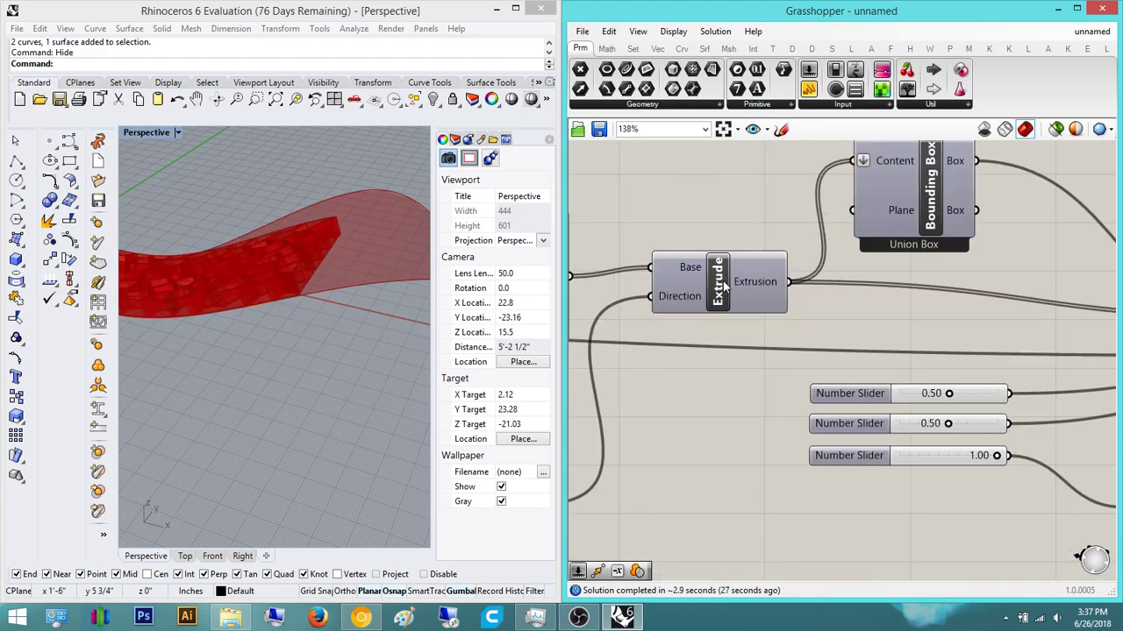
click(723, 285)
middle_click(723, 283)
click(751, 255)
click(697, 213)
right_drag(262, 265, 383, 260)
- Open the settings of the number slider feeding the Negative component and try its rounding modes, ending on R
right_drag(1012, 472, 794, 411)
scroll(842, 406, up, 1)
scroll(861, 411, down, 4)
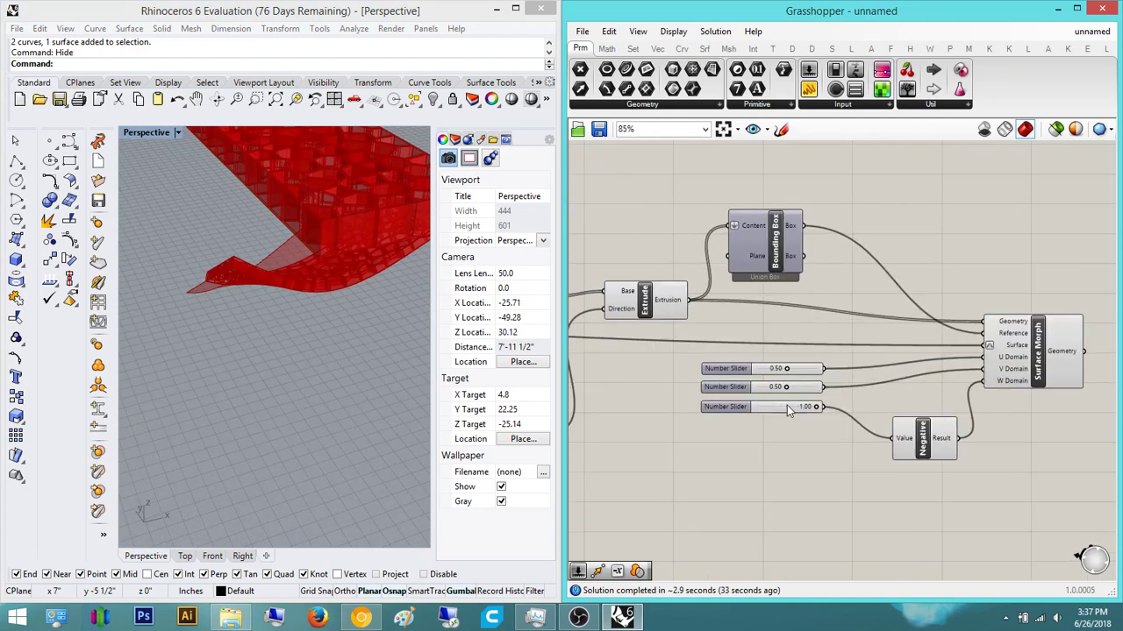
scroll(792, 409, up, 4)
click(736, 409)
double_click(735, 409)
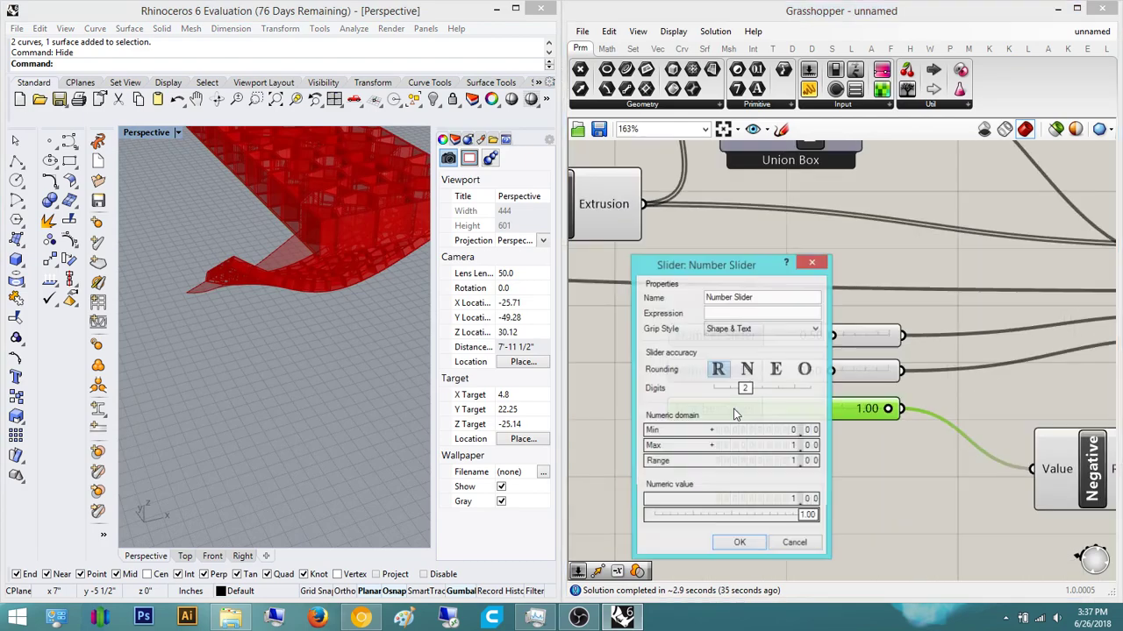
click(747, 373)
click(772, 376)
click(745, 374)
click(727, 375)
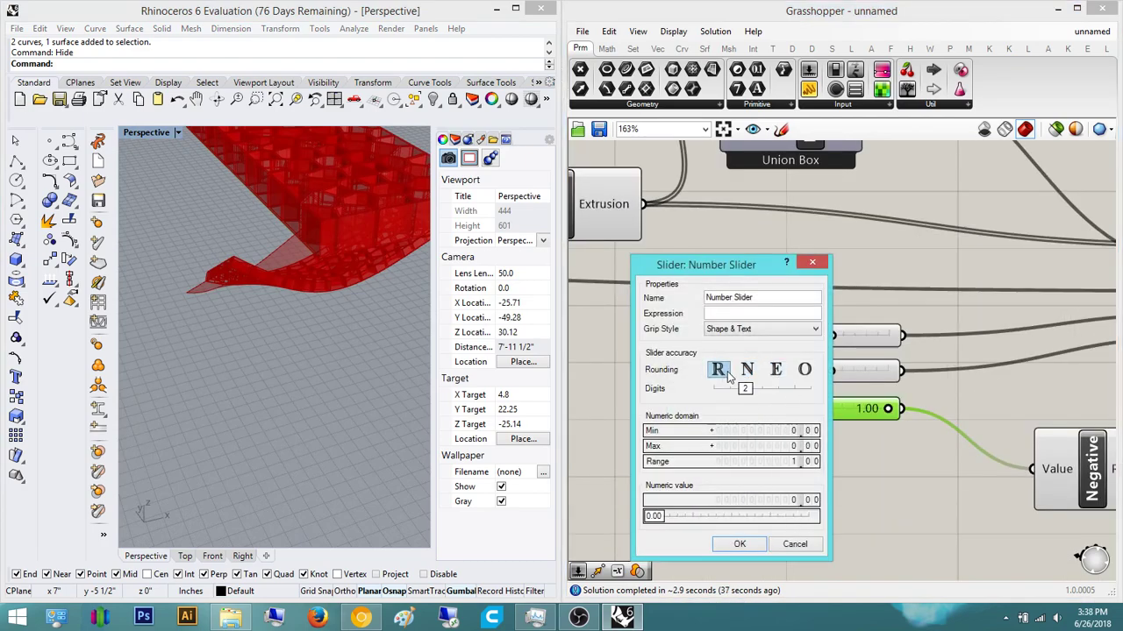
- Set the slider's numeric range to 5 and its value to 5.00, and apply the settings
double_click(799, 465)
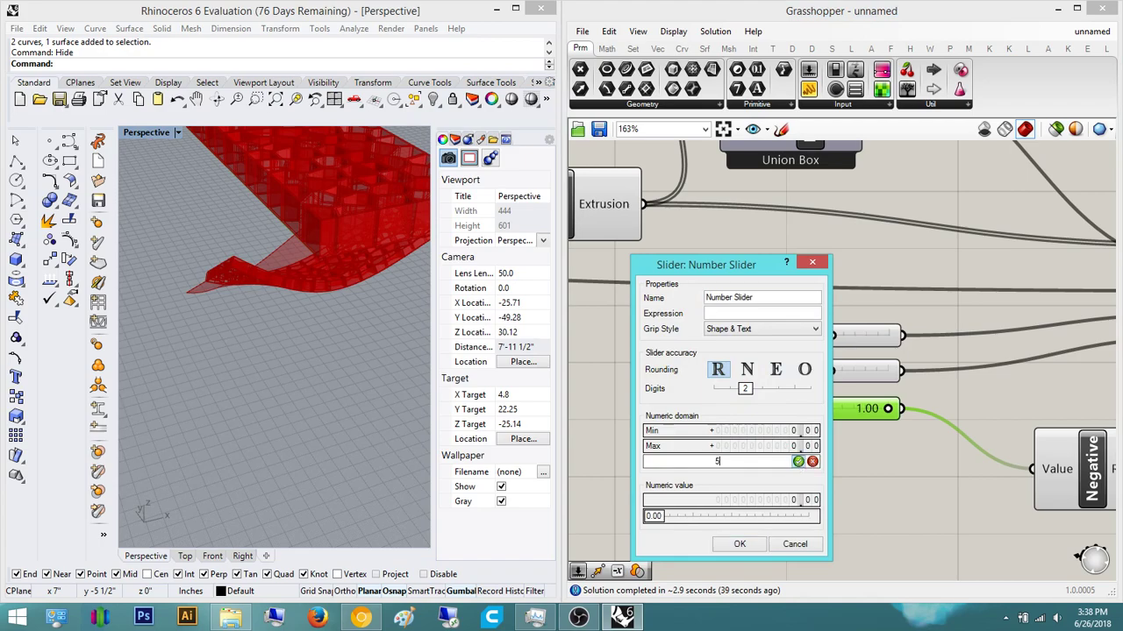
key(Return)
drag(668, 523, 780, 543)
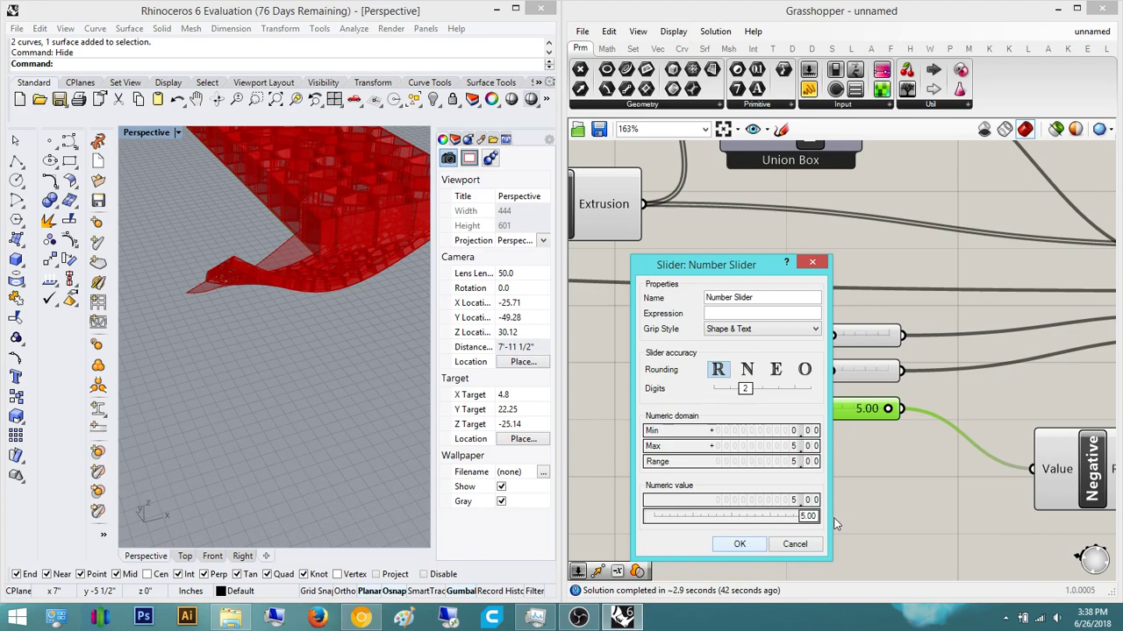
key(Return)
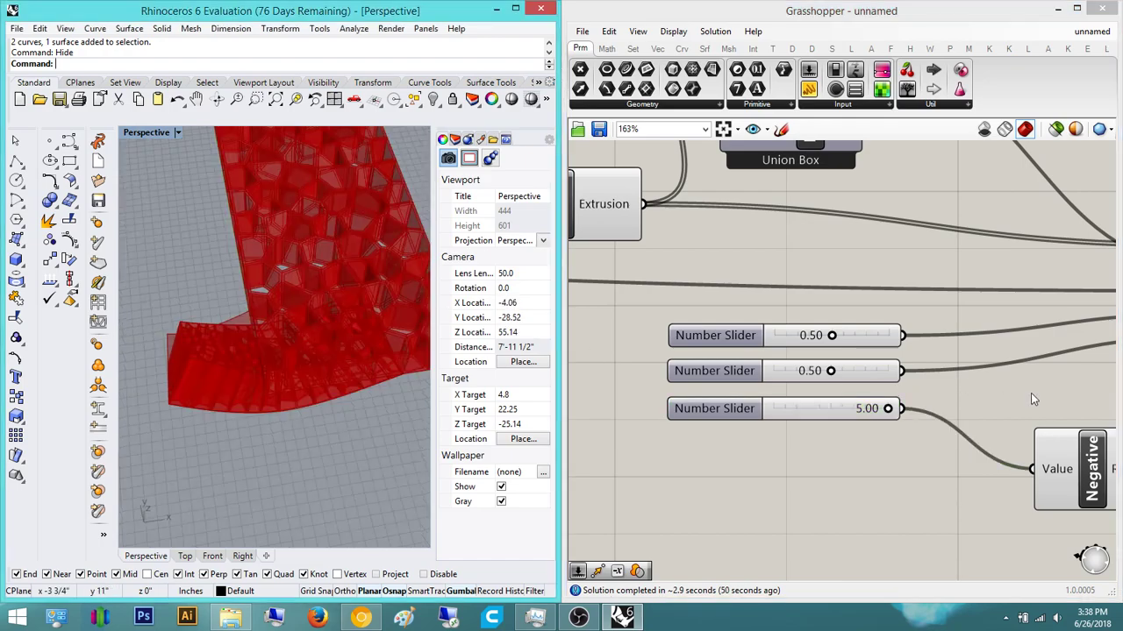
- Set the number slider feeding the Negative component to 1.00 and inspect the morphed lattice's thickness beside the extruded block
right_drag(152, 339, 416, 316)
scroll(390, 273, up, 6)
right_drag(389, 274, 428, 280)
scroll(211, 299, down, 10)
scroll(266, 192, up, 6)
double_click(864, 410)
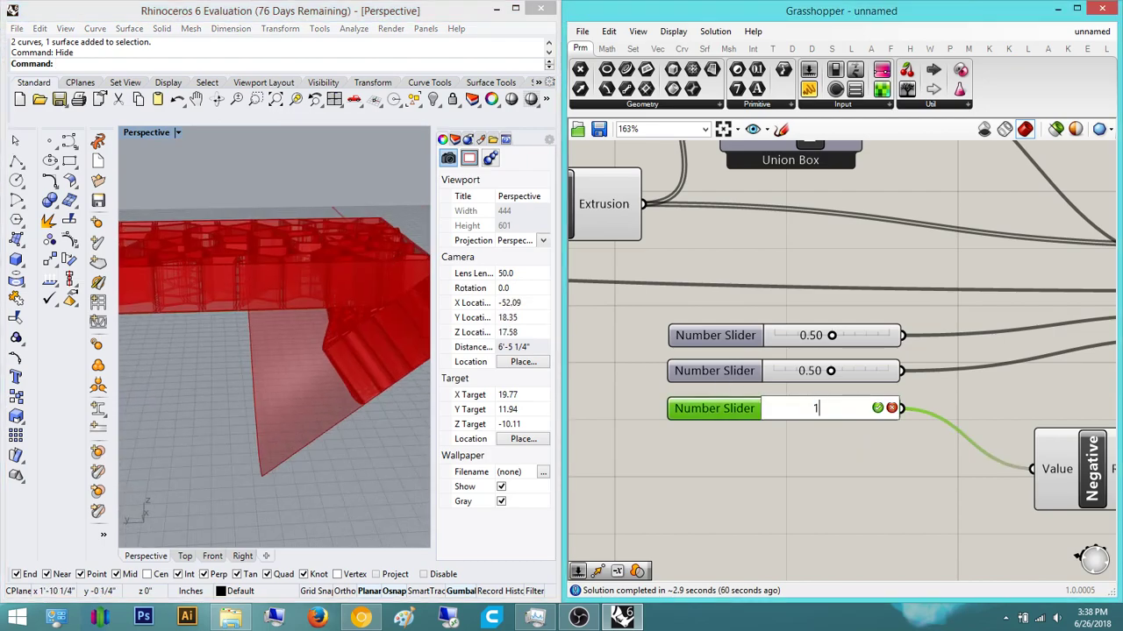
key(Return)
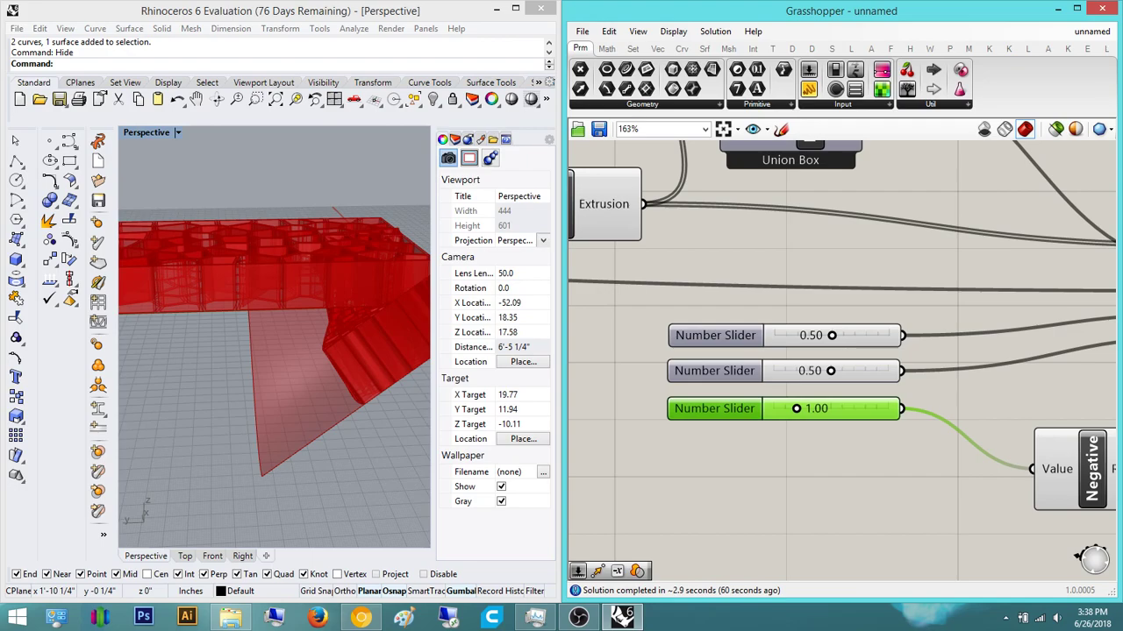
right_drag(314, 394, 372, 383)
scroll(348, 336, up, 6)
scroll(371, 380, down, 6)
right_drag(298, 340, 247, 351)
- Examine the Surface Morph inputs and the Bounding Box, Extrude, slider and Negative components wired into them
right_drag(721, 432, 797, 444)
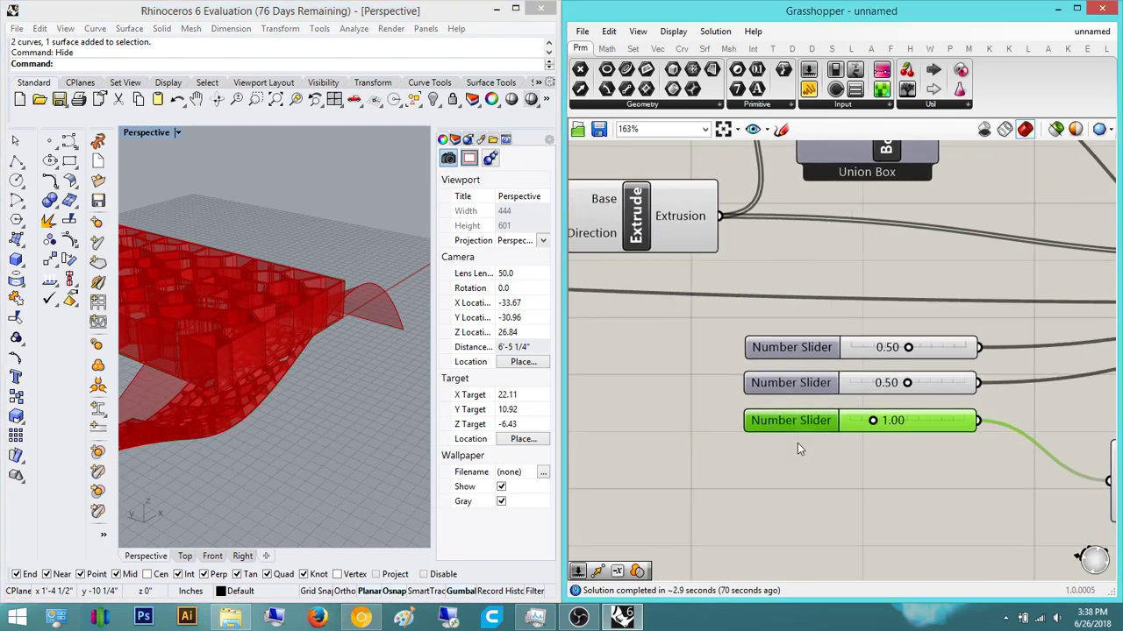
scroll(797, 449, down, 3)
scroll(998, 393, up, 5)
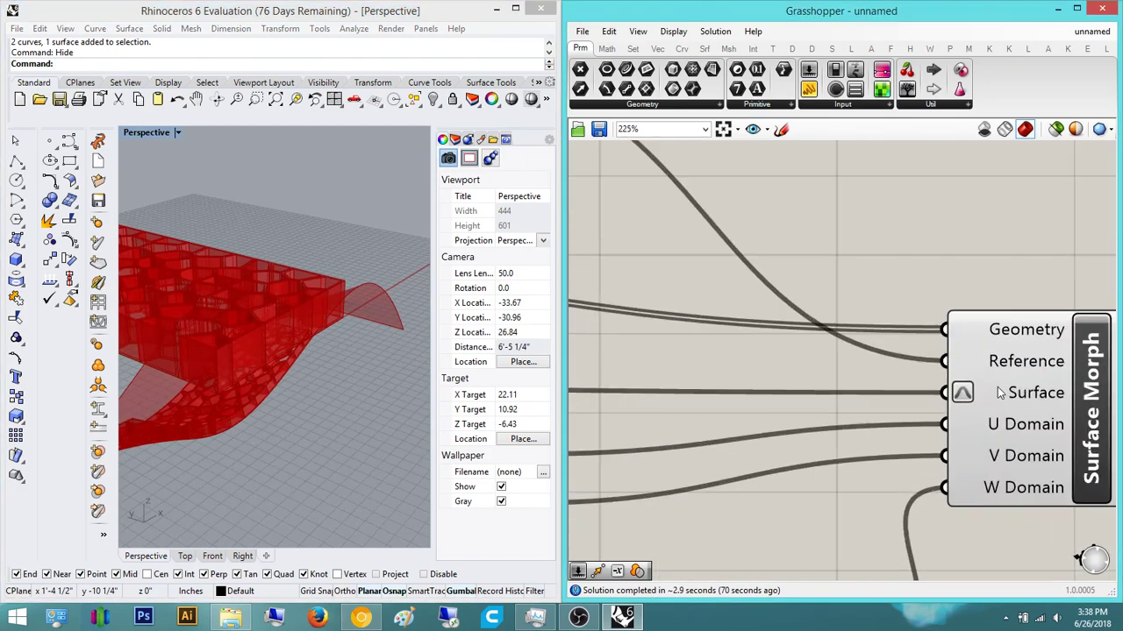
mouse_move(1027, 399)
scroll(1028, 399, down, 2)
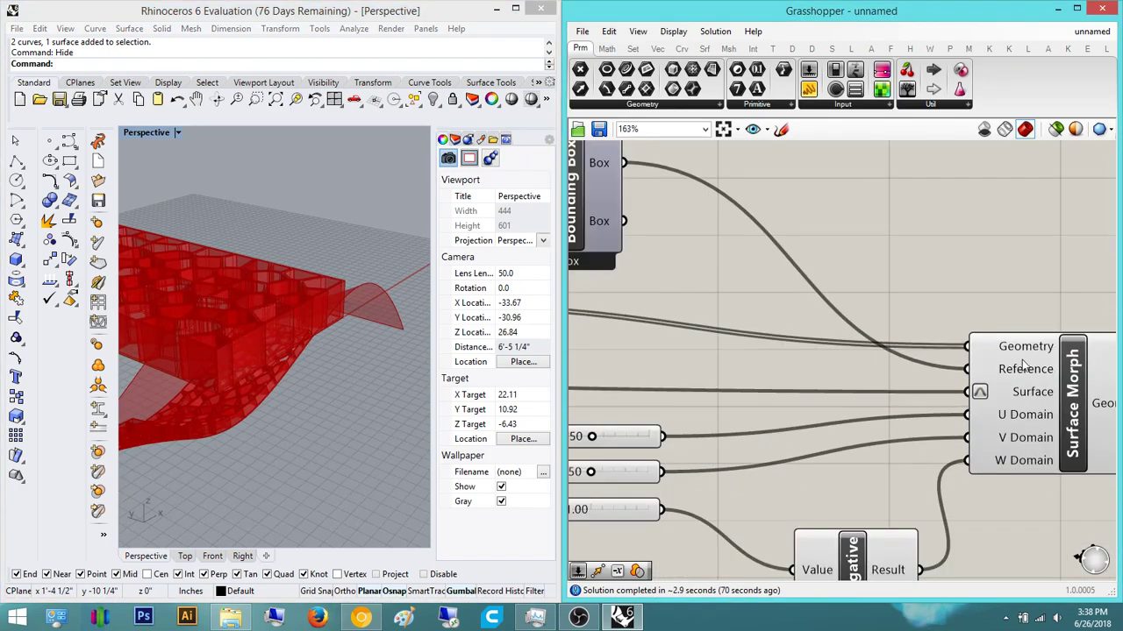
scroll(978, 378, down, 2)
right_drag(919, 392, 1040, 378)
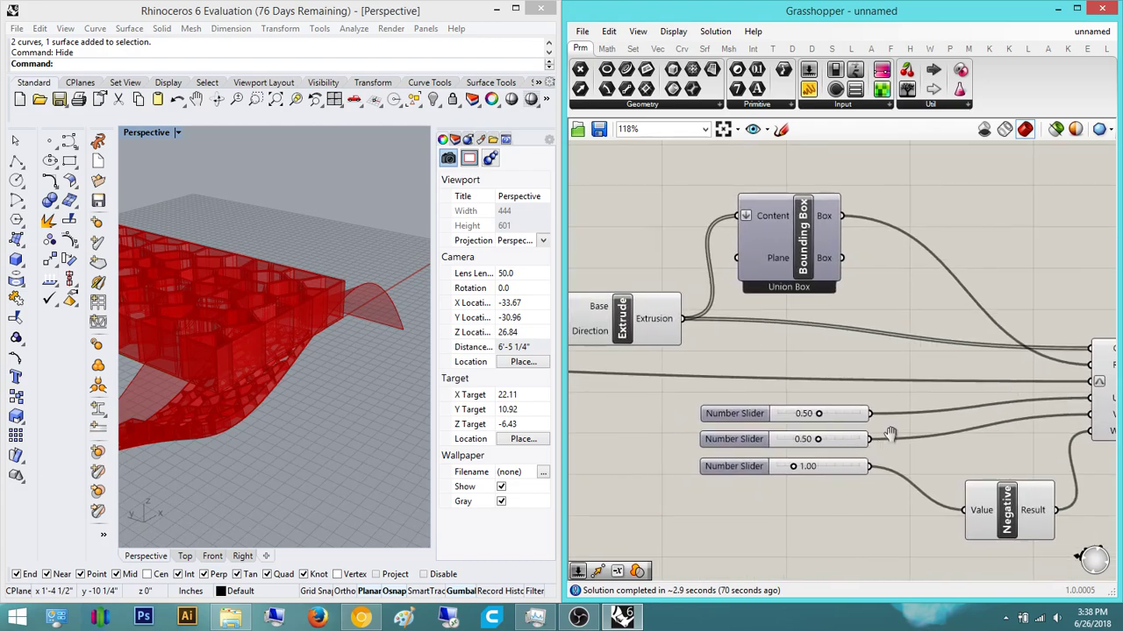
right_drag(860, 446, 1005, 433)
scroll(1000, 431, up, 3)
right_drag(896, 415, 825, 385)
click(877, 444)
click(886, 469)
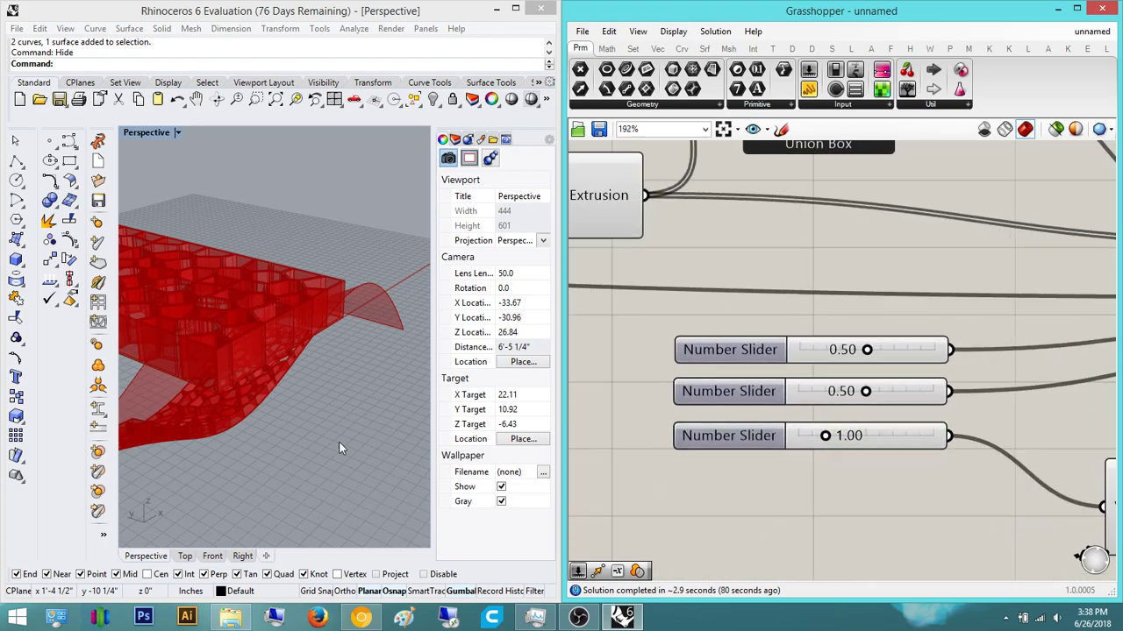
- Set the slider feeding the Negative component to 5.00 and view the lattice thickness up close
double_click(919, 436)
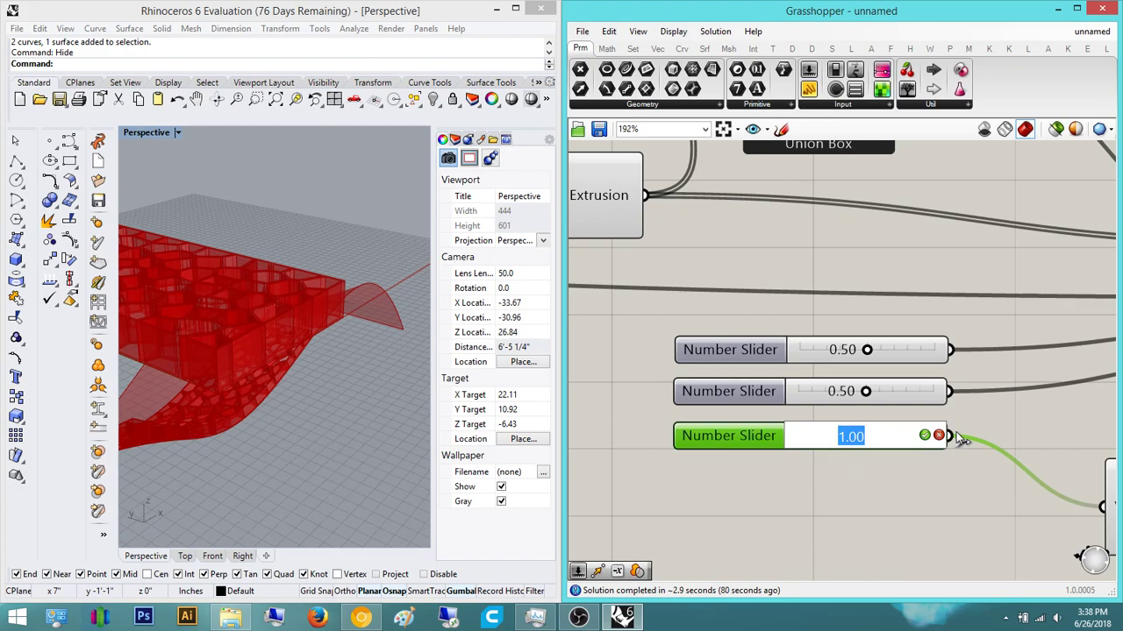
key(Return)
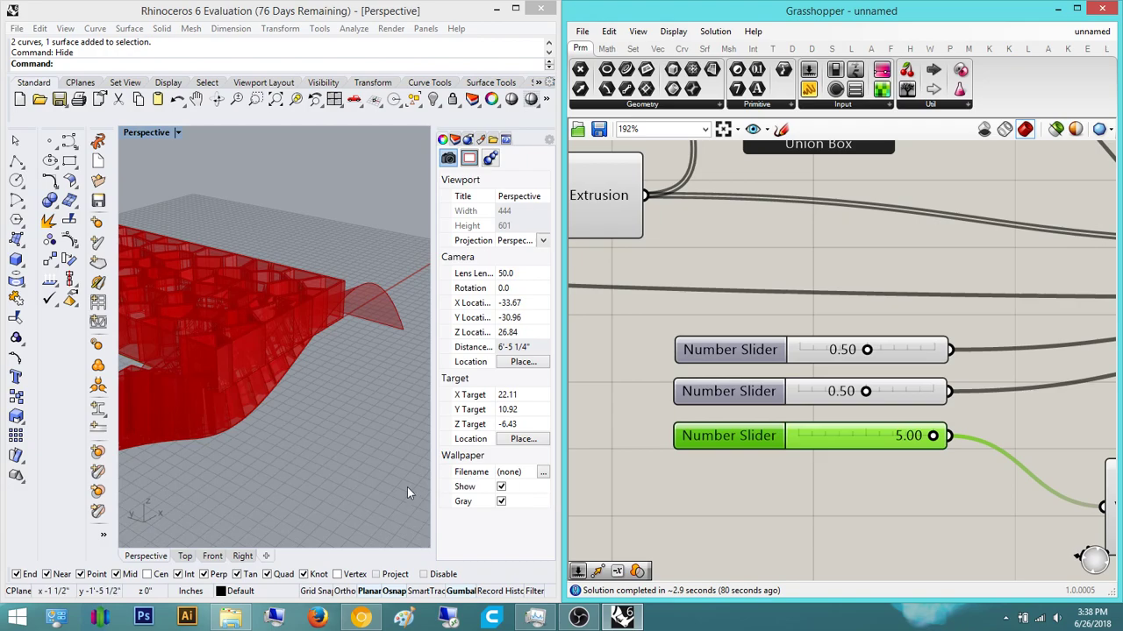
click(799, 501)
right_drag(799, 501, 896, 478)
right_drag(341, 413, 377, 347)
scroll(381, 323, up, 4)
- Return the W domain's number slider to 1.00 and view the lattice against the extruded block
double_click(939, 418)
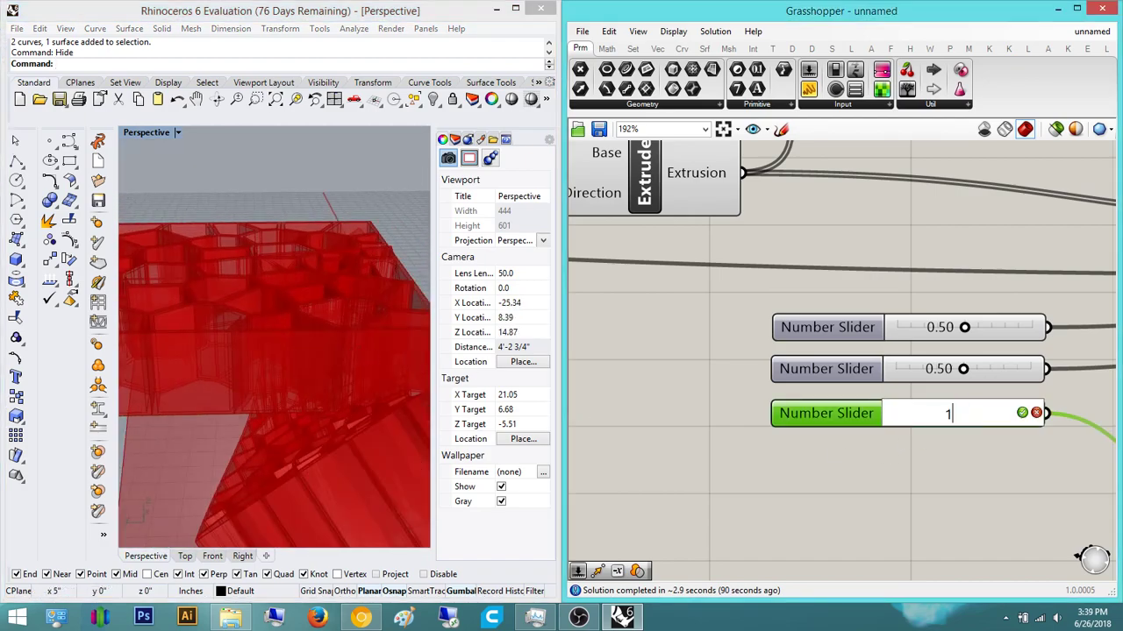
key(Return)
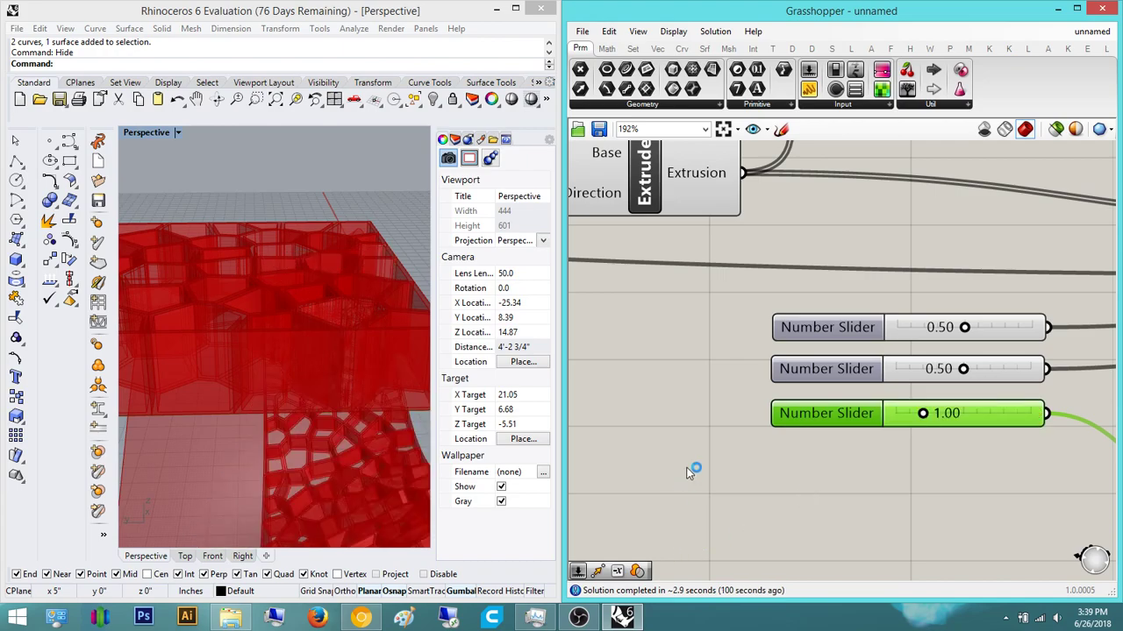
right_drag(354, 322, 219, 353)
scroll(267, 316, down, 6)
- Turn off the preview of the Extrude component and view the morphed lattice on the wavy surface
right_drag(793, 288, 865, 345)
click(741, 252)
key(space)
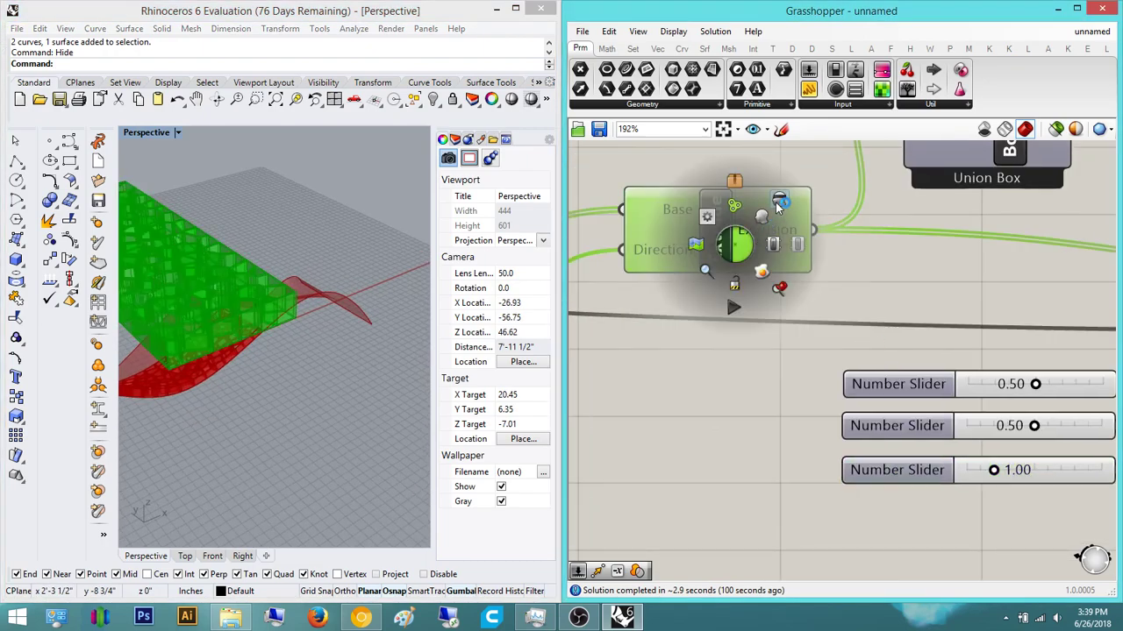
click(779, 204)
right_drag(325, 264, 272, 318)
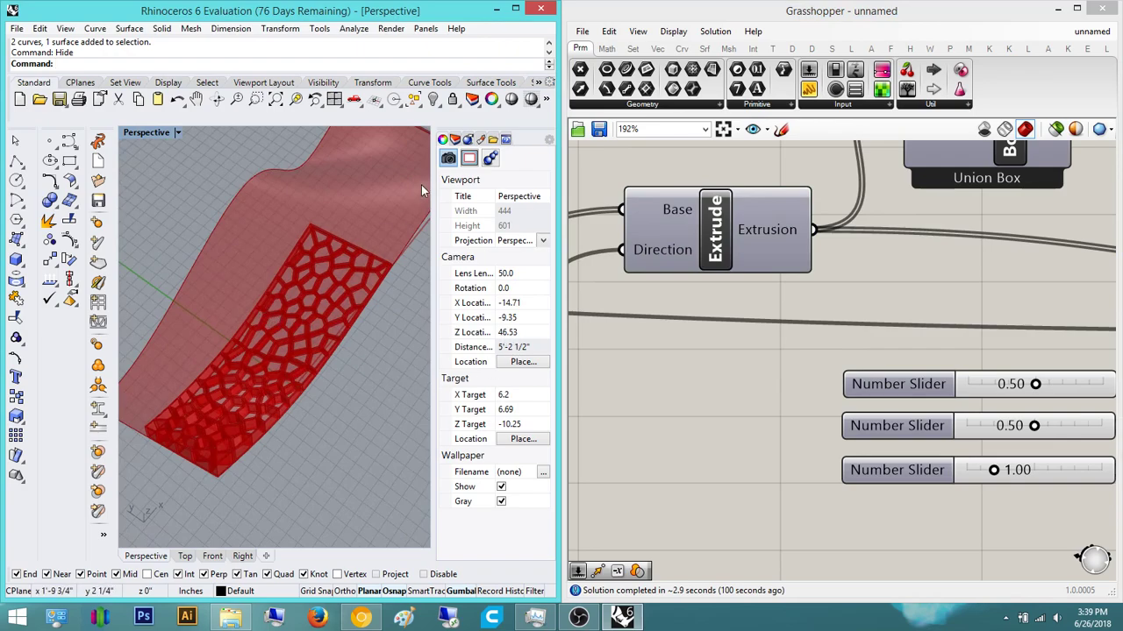
- Select the Surface Morph component to highlight its lattice on the surface, and clear the selection
right_drag(1032, 330, 820, 359)
scroll(820, 359, down, 5)
right_drag(1068, 362, 973, 374)
scroll(974, 373, up, 4)
click(944, 356)
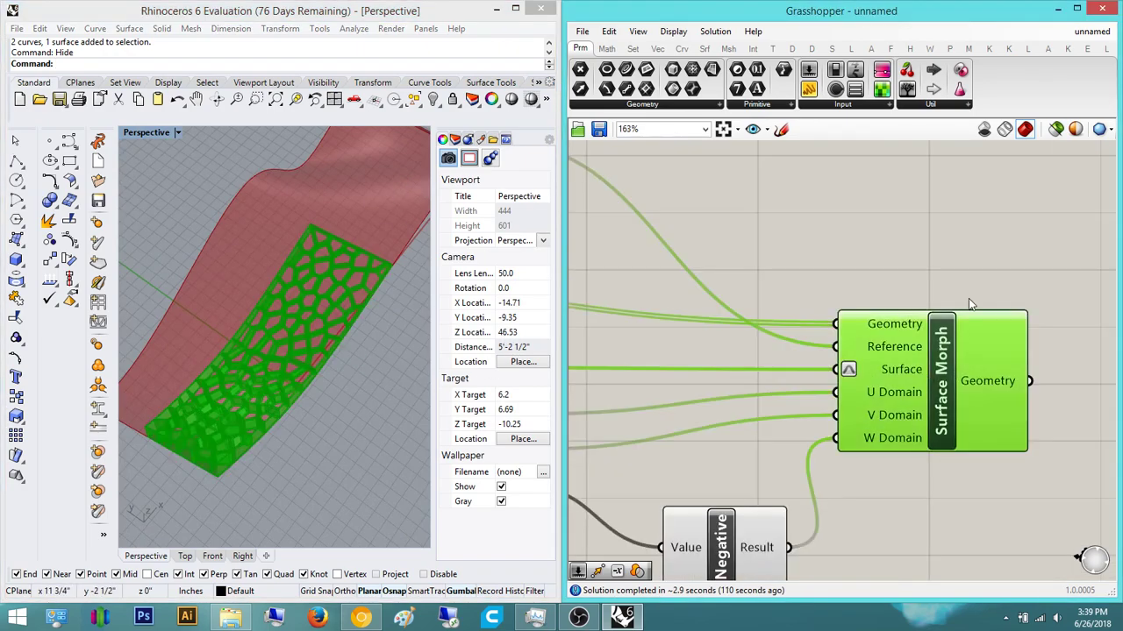
click(935, 293)
right_drag(894, 315, 812, 324)
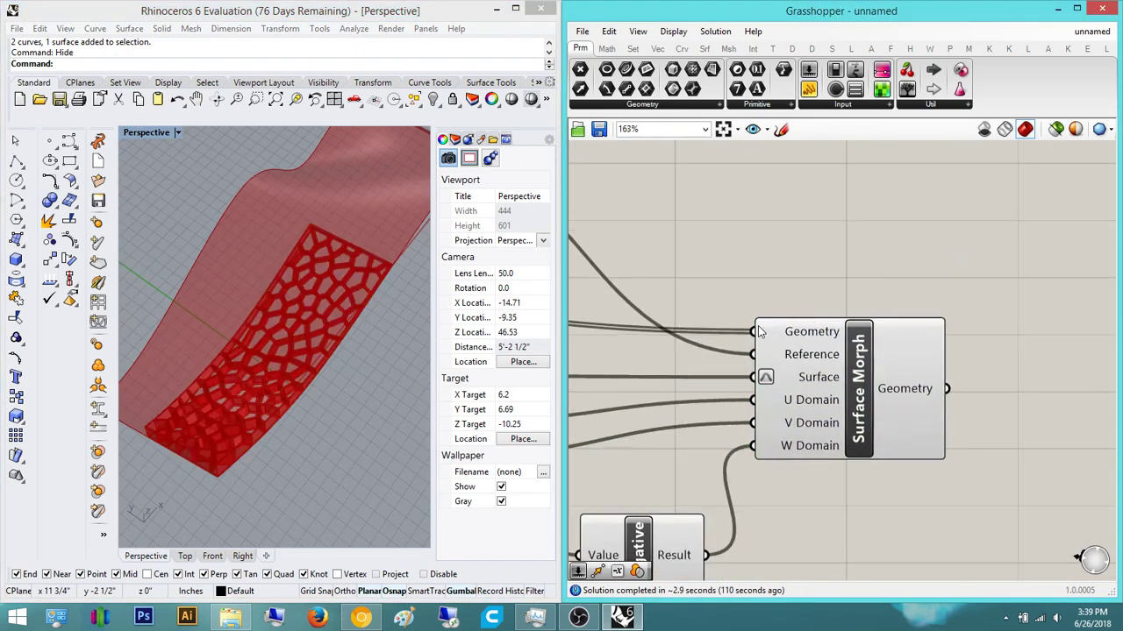
click(579, 618)
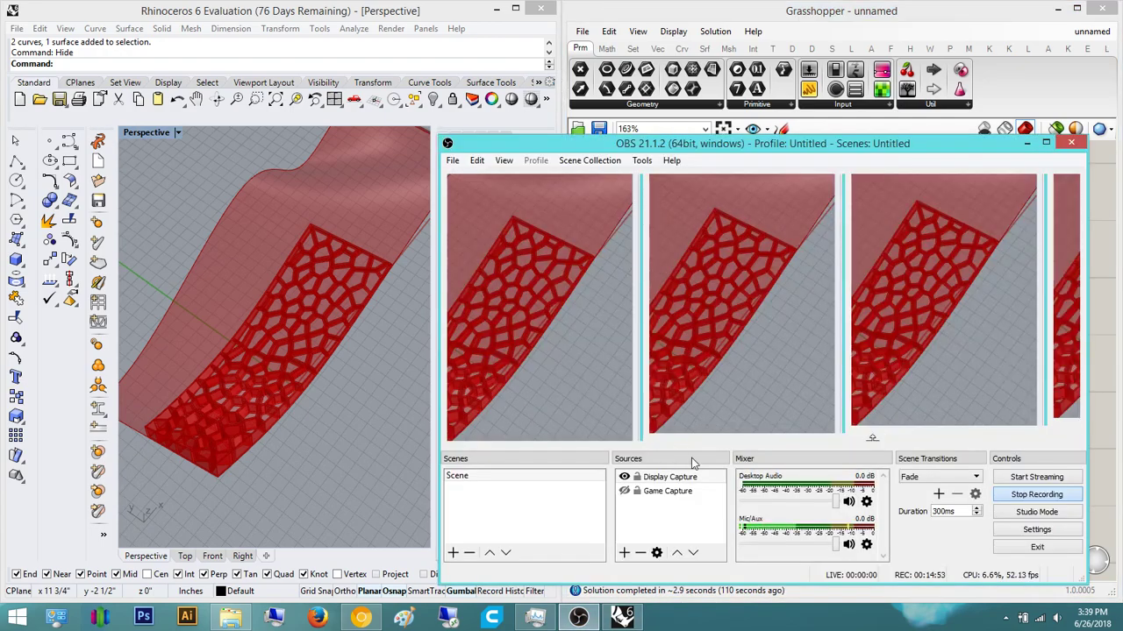